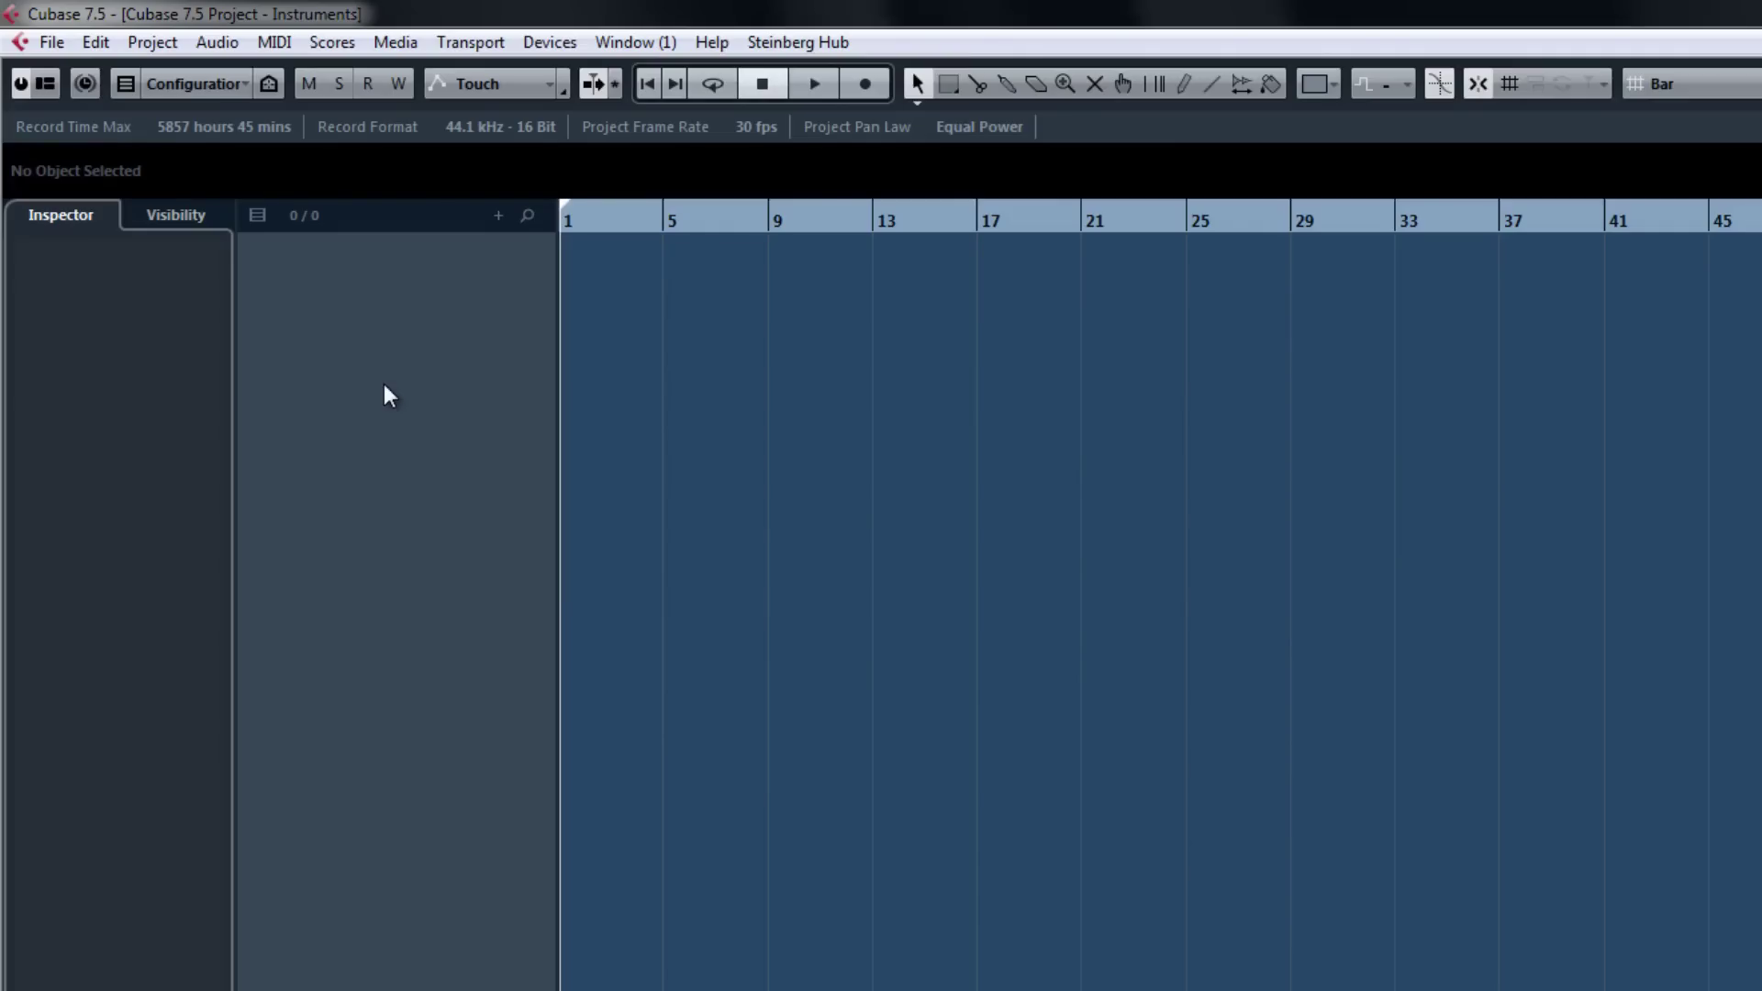
# Add a HALion Sonic SE instrument track to the project
pyautogui.rightClick(385, 393)
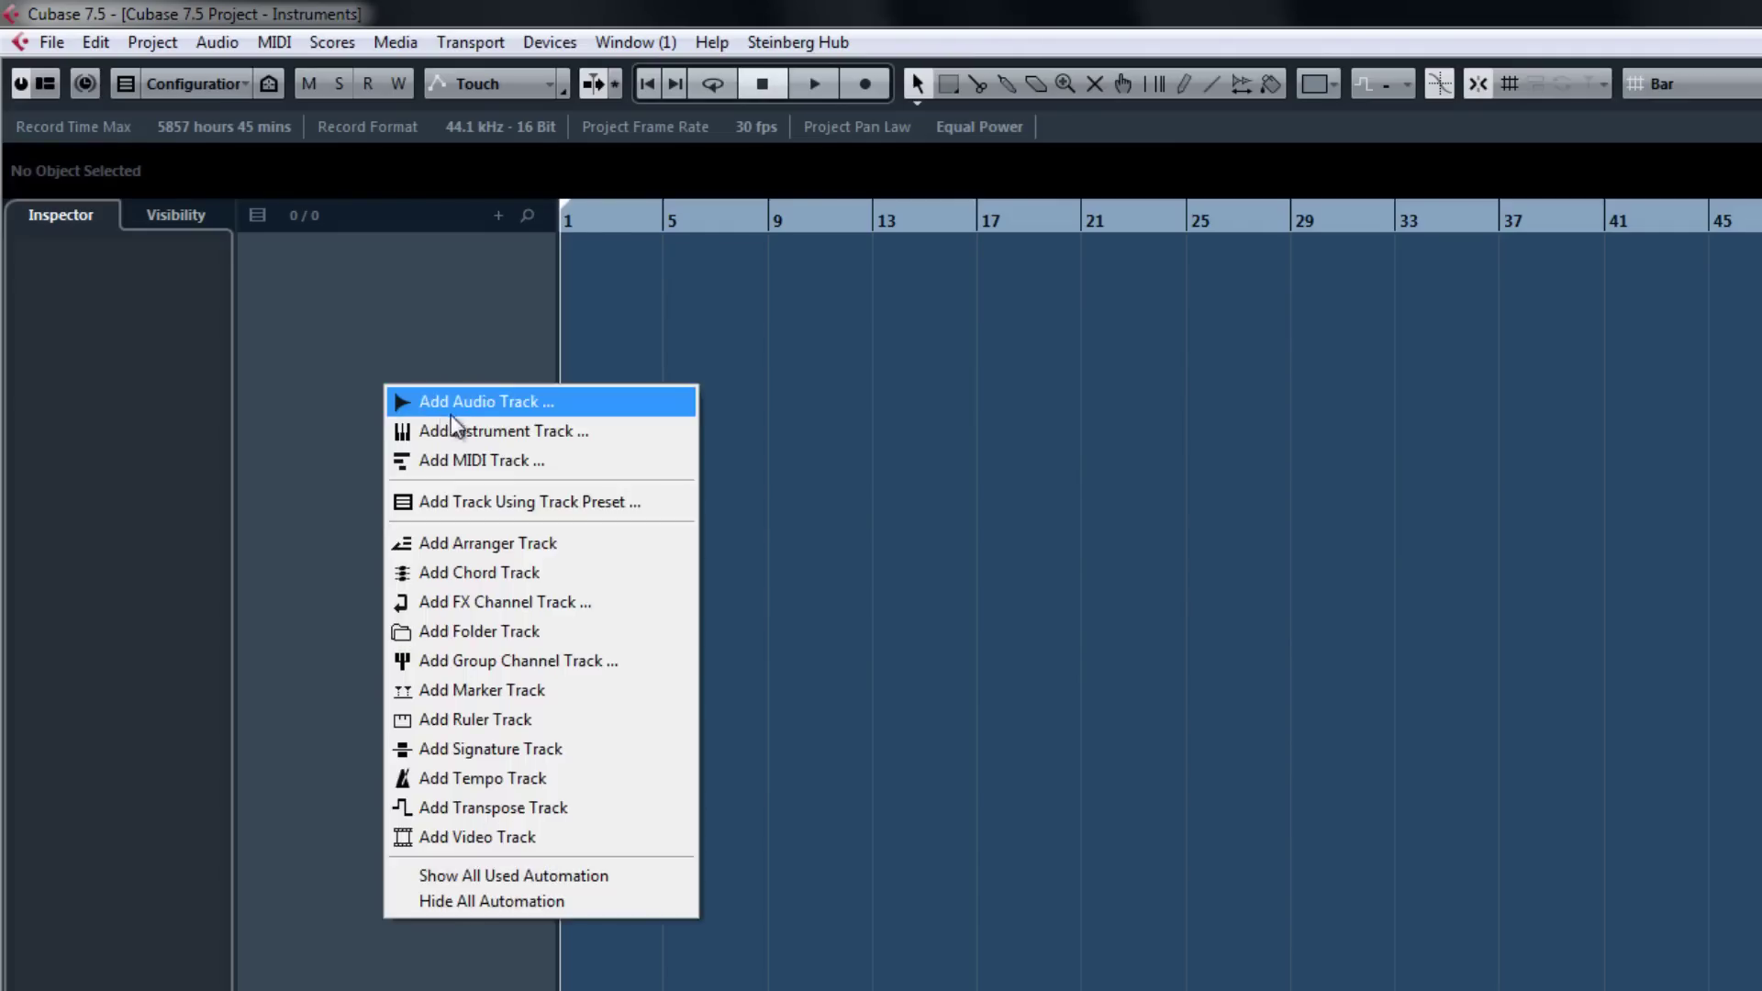
pyautogui.click(599, 431)
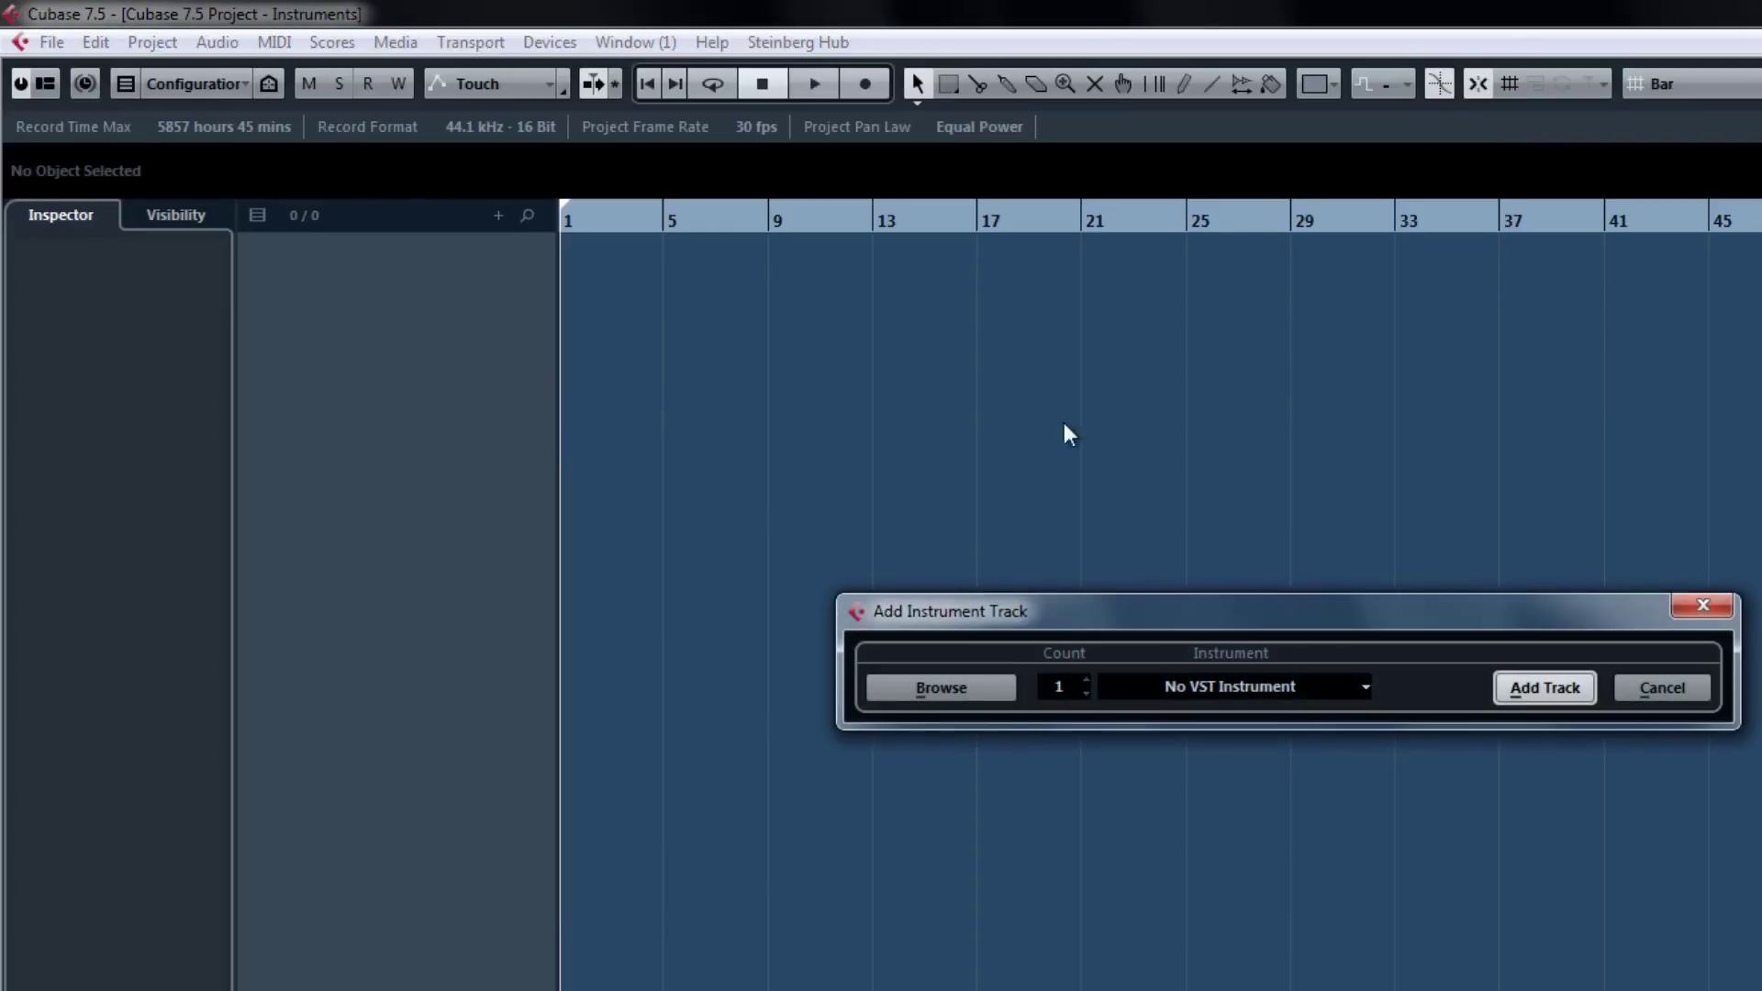
pyautogui.click(1365, 688)
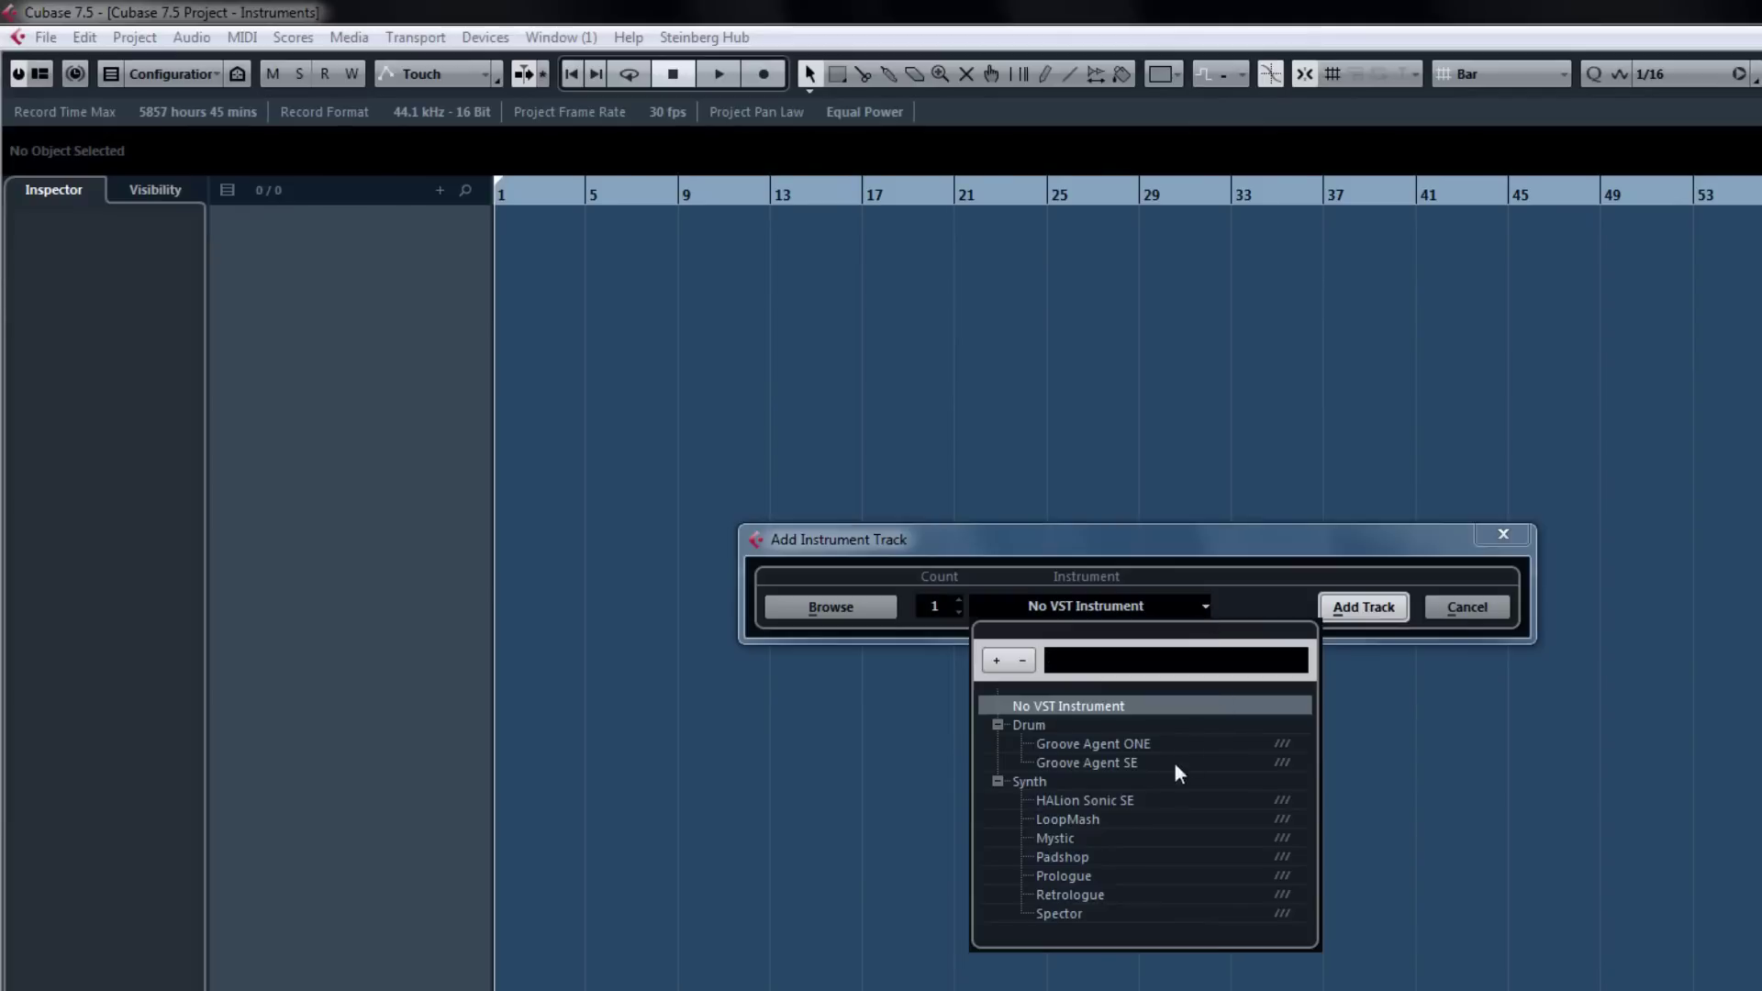
pyautogui.click(1131, 798)
pyautogui.click(1331, 610)
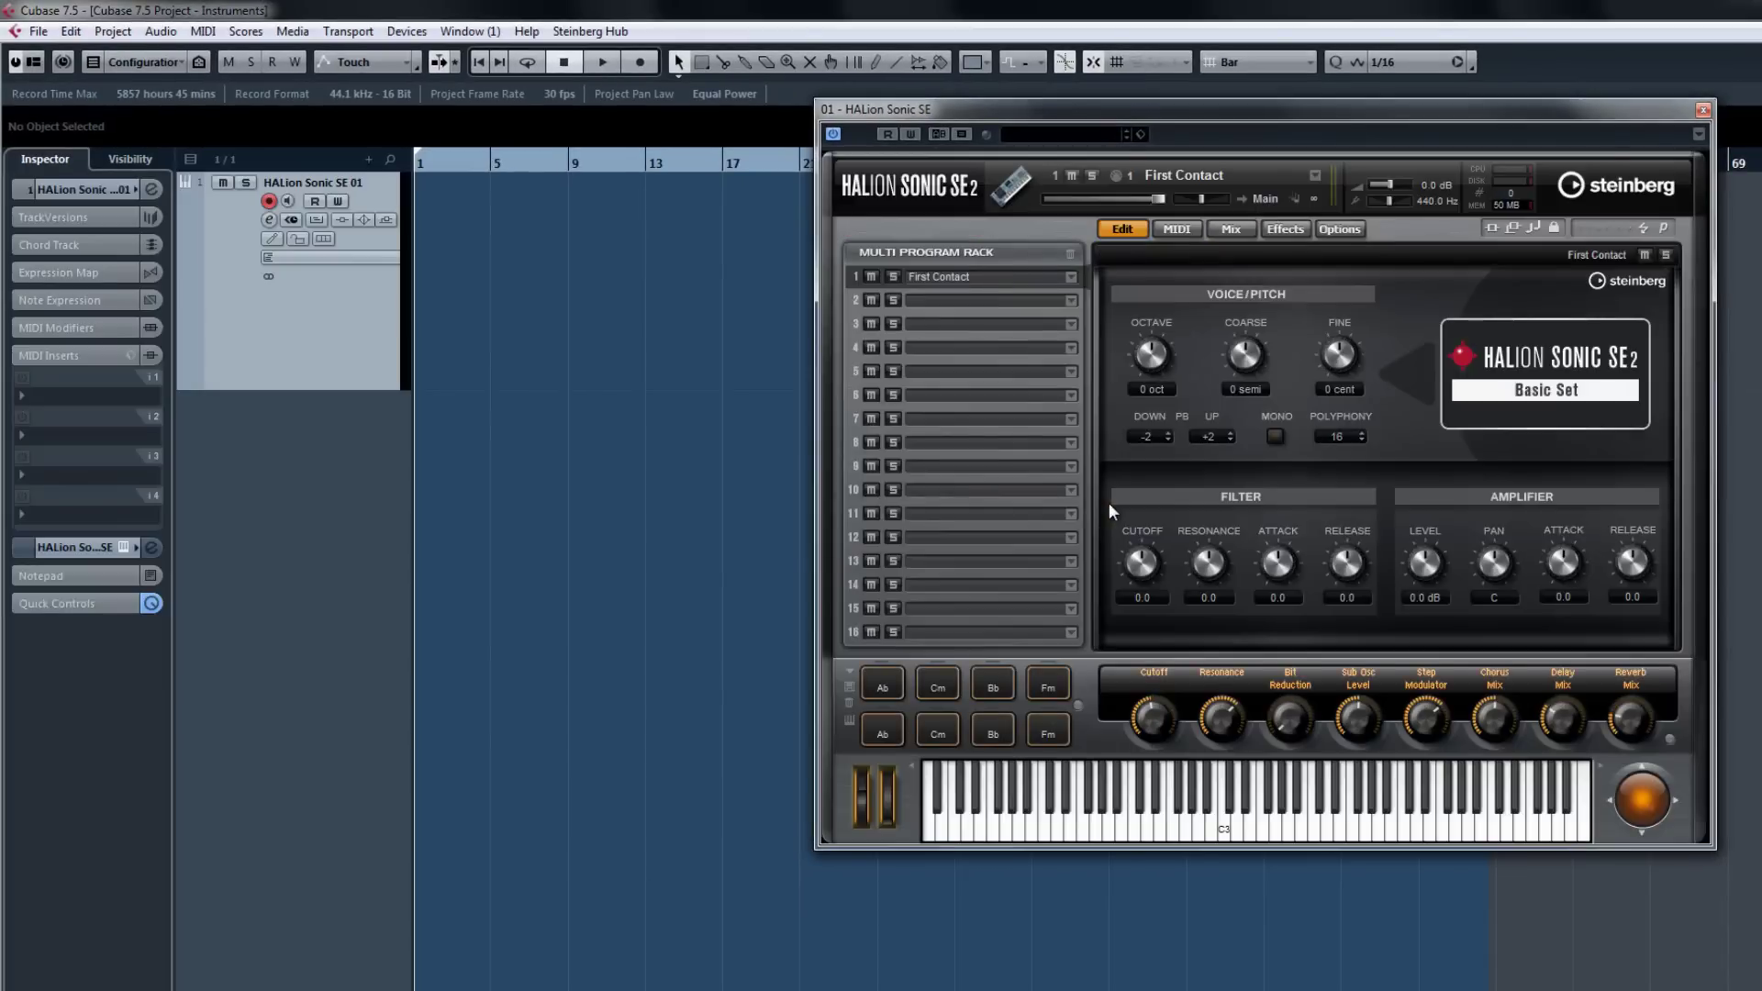
# Load the Mellow Grand Piano preset from the Piano category into slot 1
pyautogui.click(1072, 278)
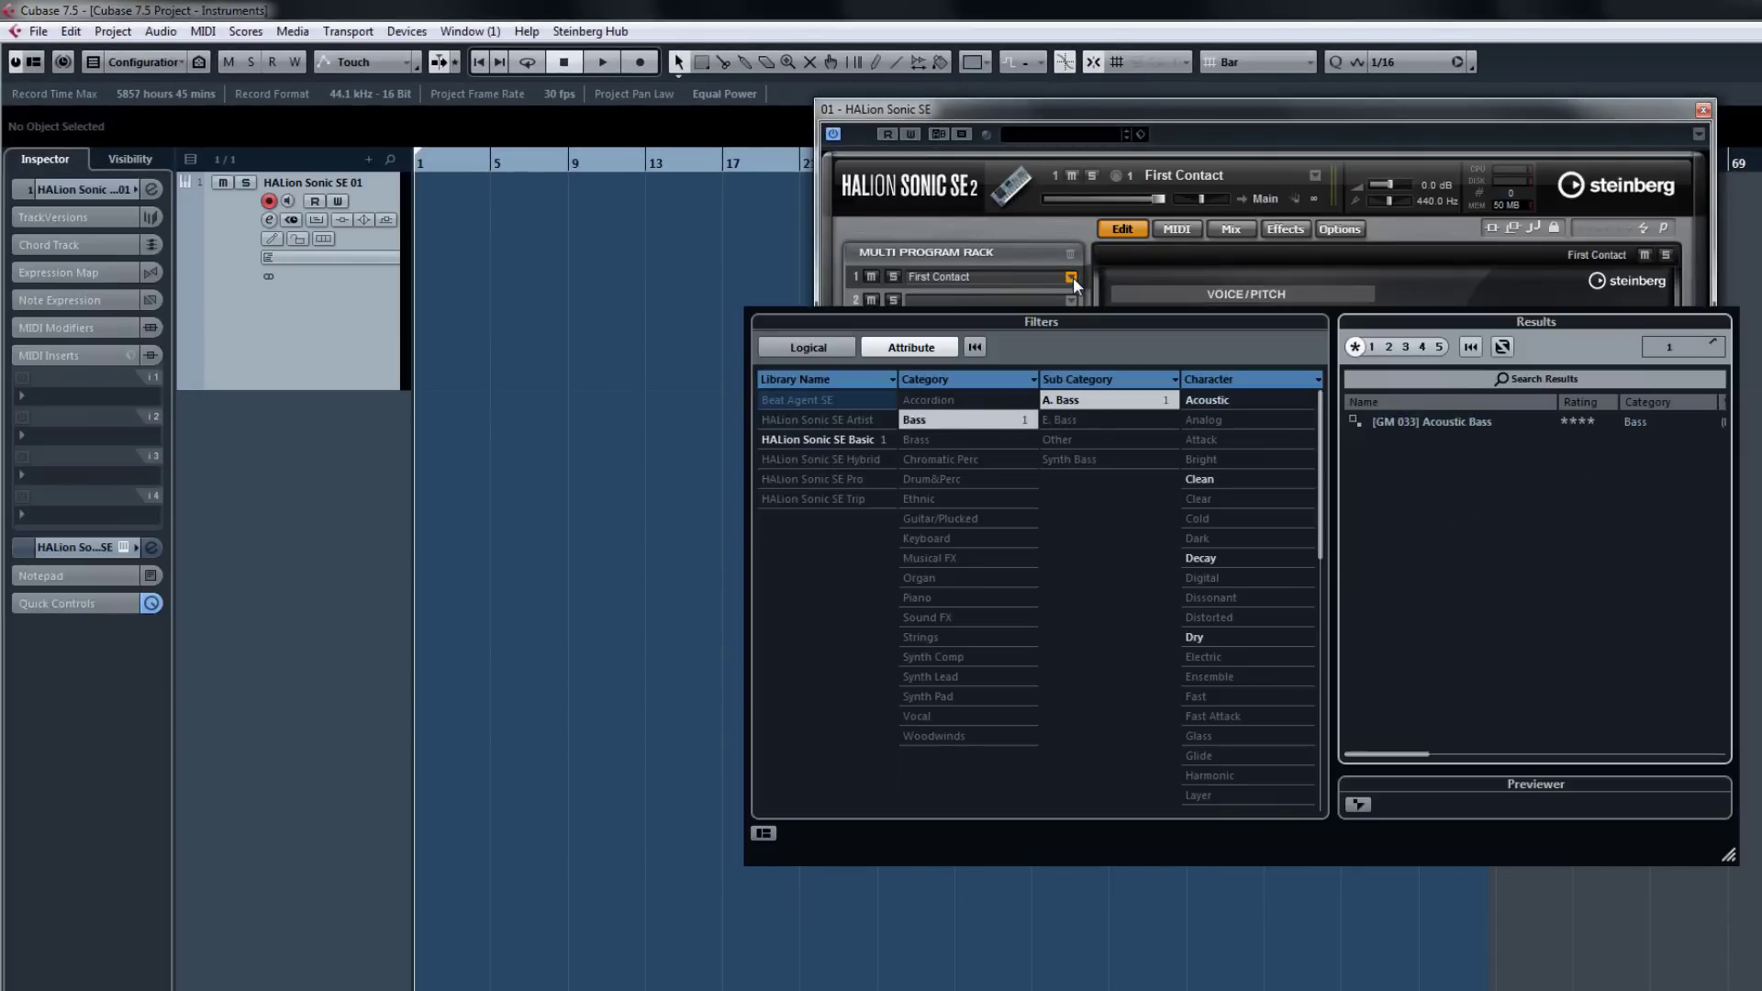
pyautogui.click(928, 598)
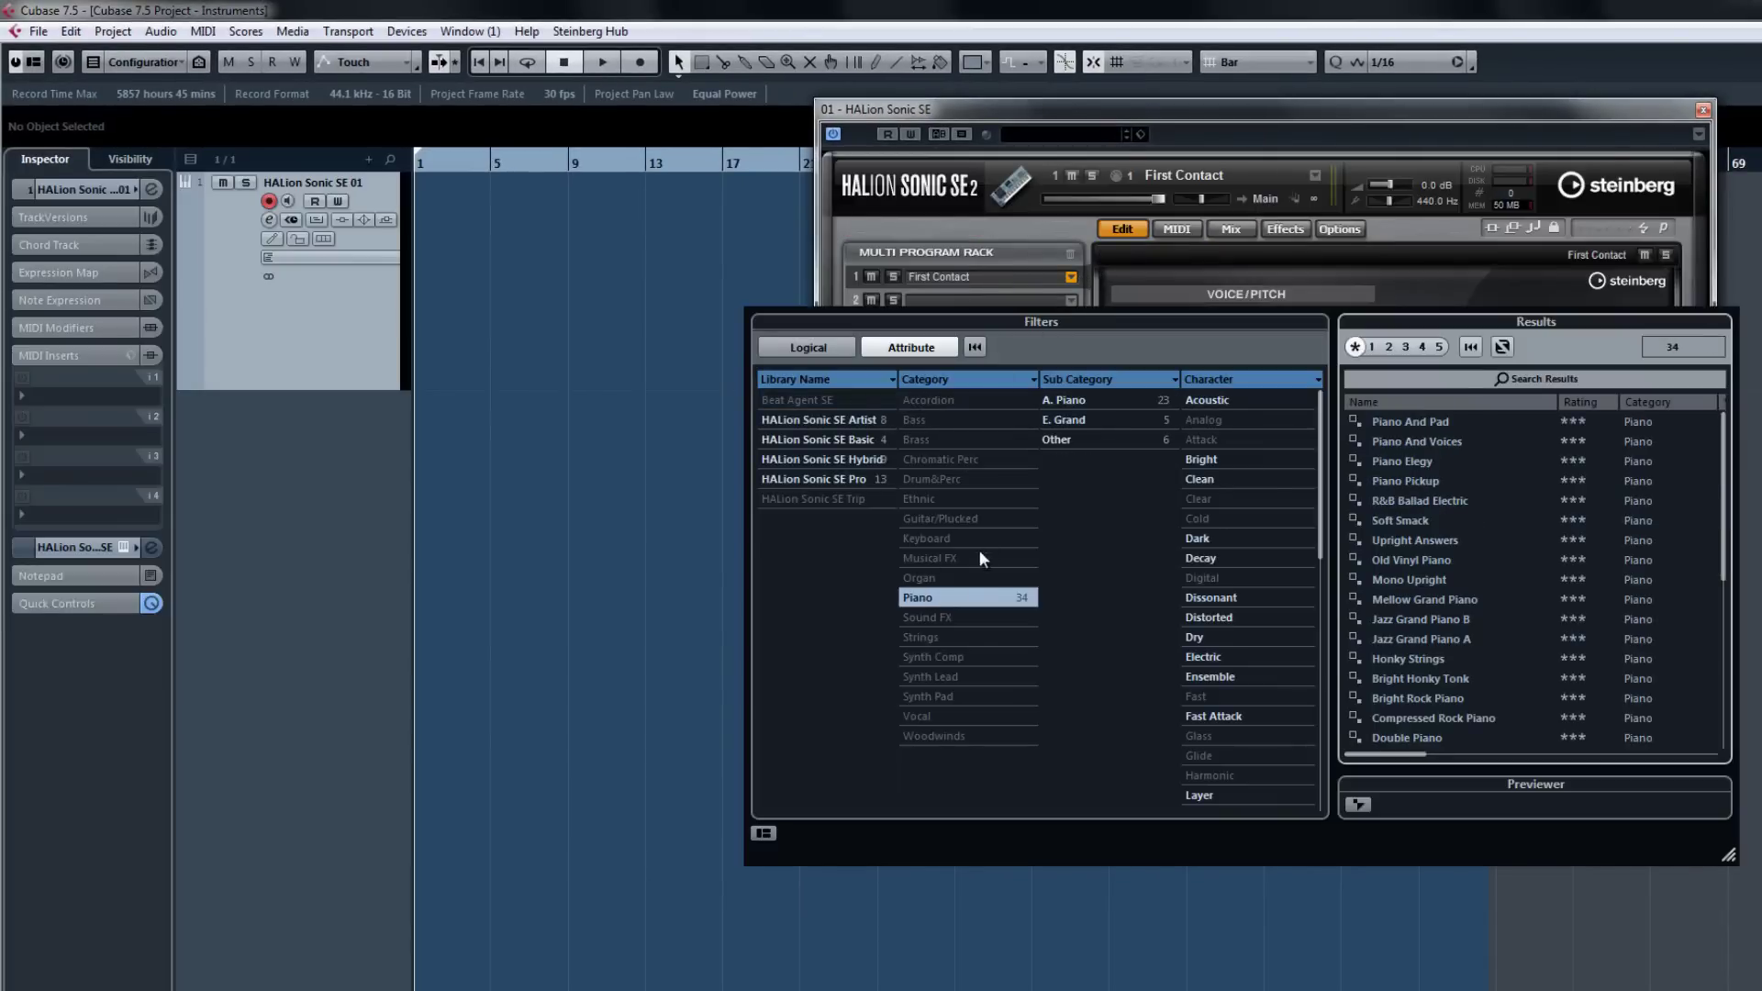
pyautogui.doubleClick(1398, 598)
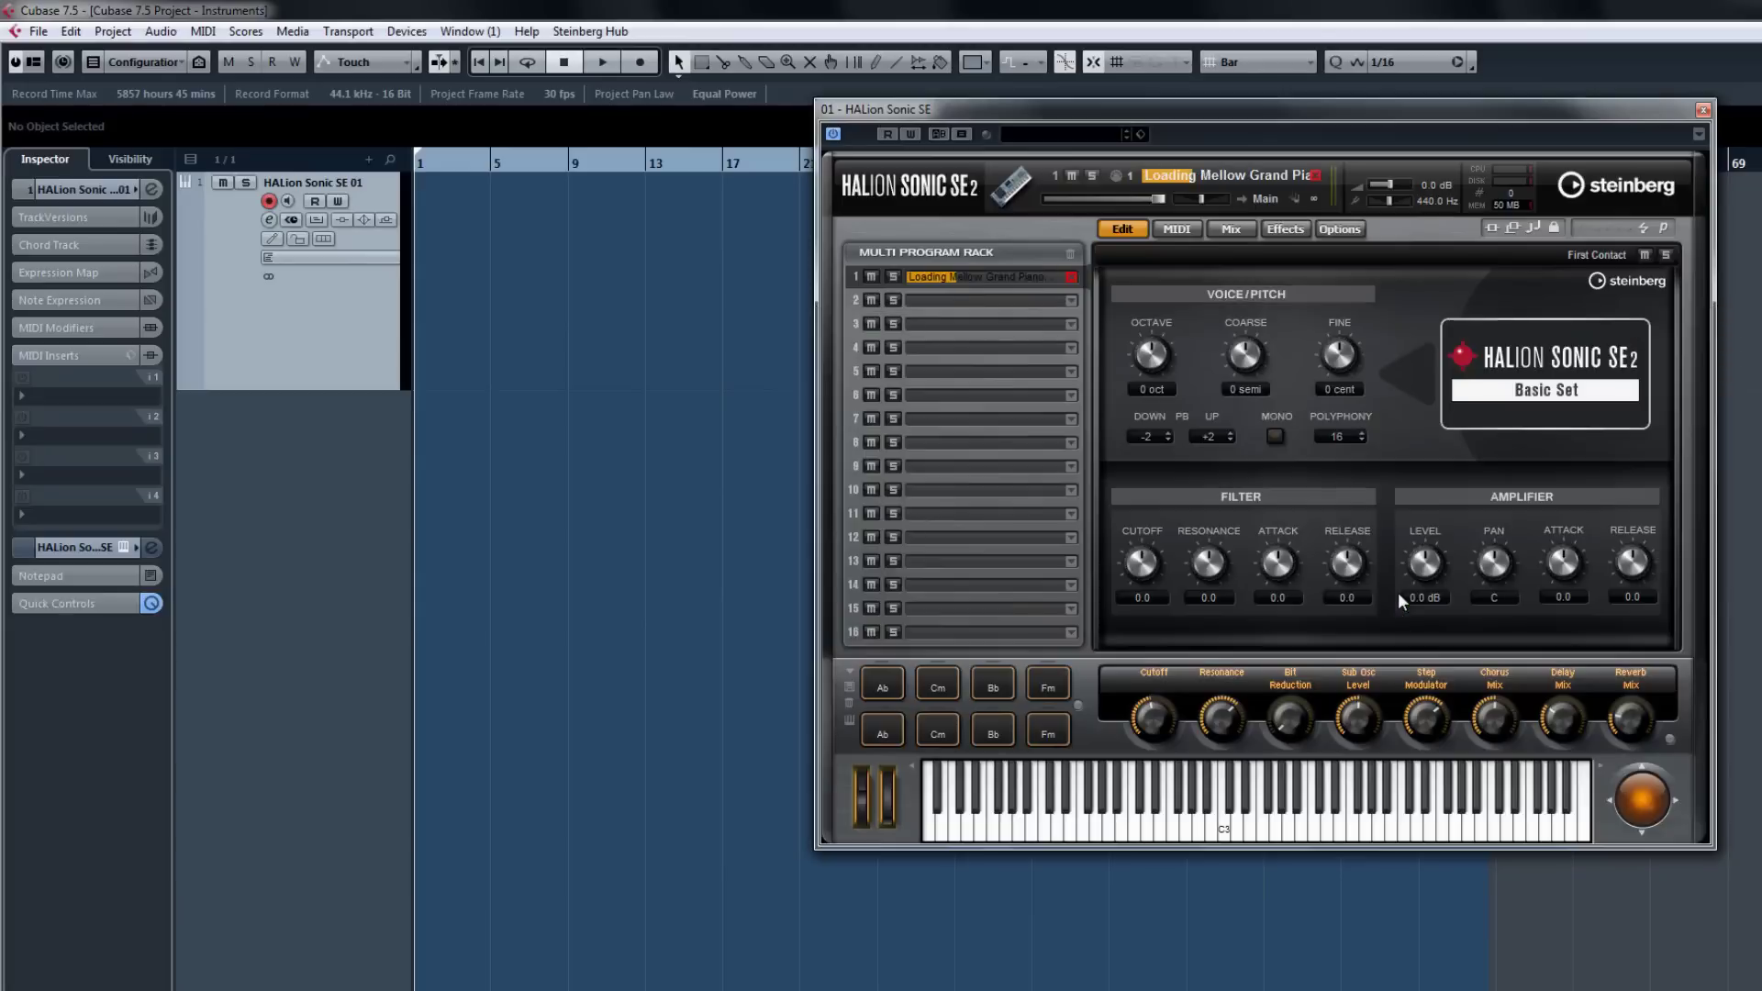
pyautogui.rightClick(267, 426)
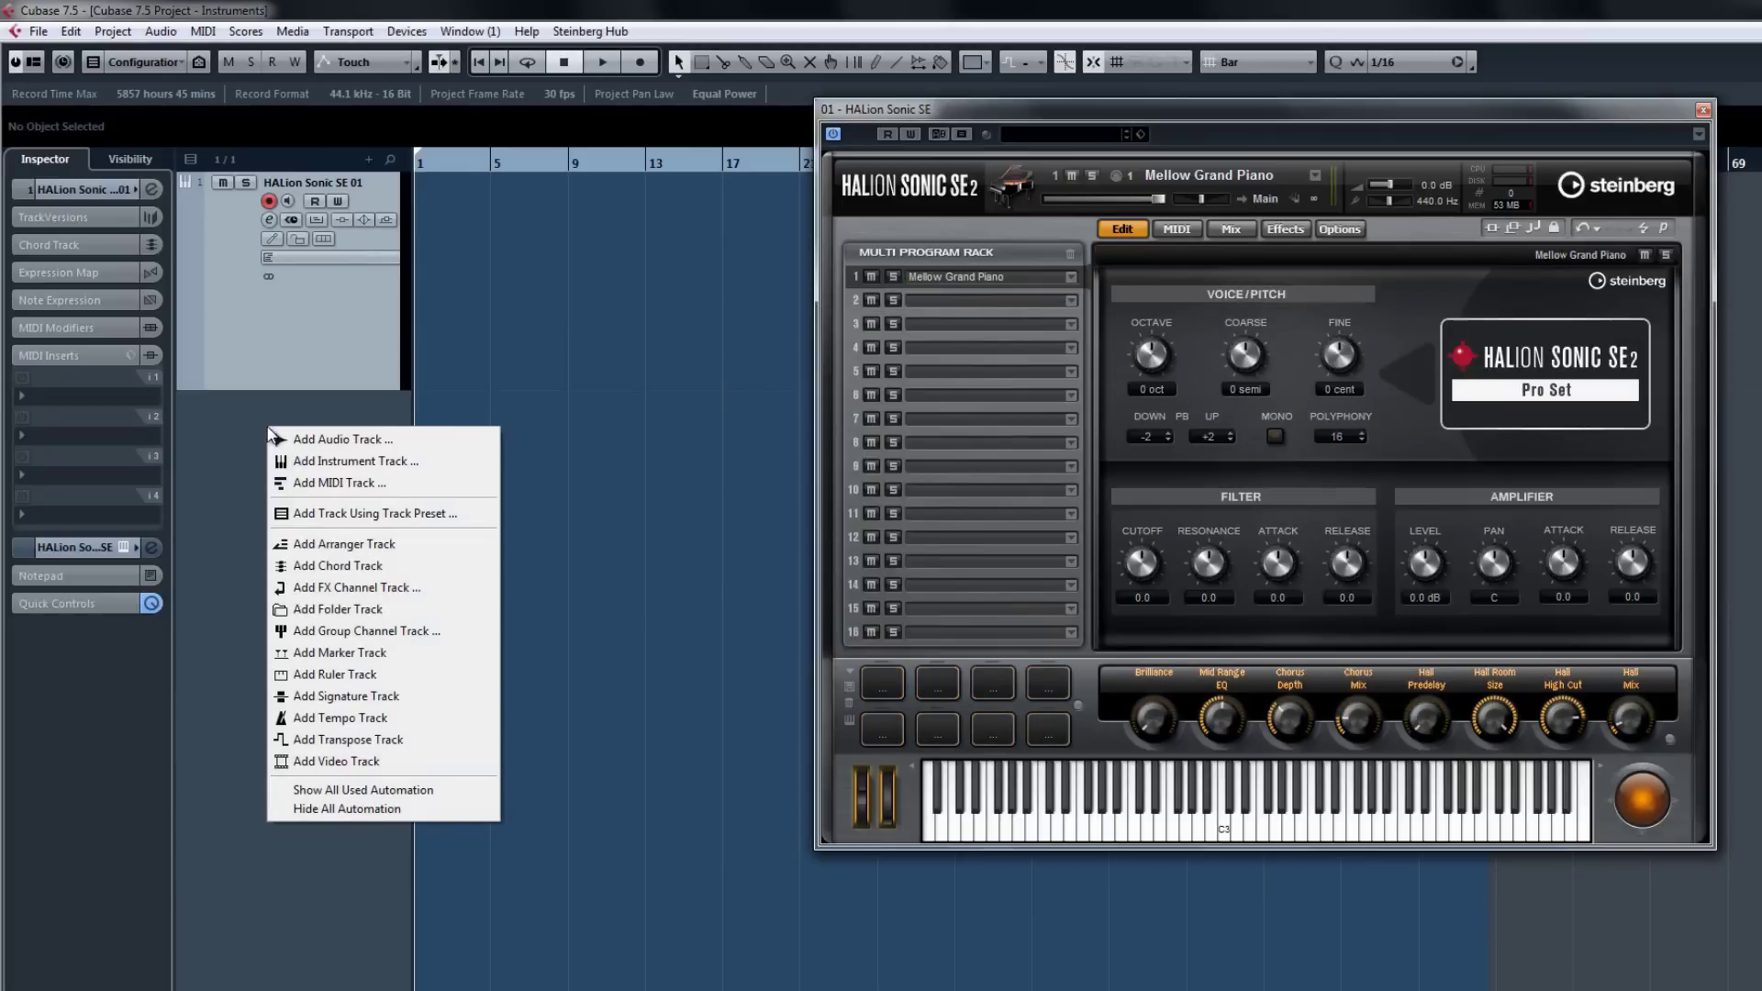
# Add a MIDI 01 track and load Accented Double Bass into HALion slot 2
pyautogui.click(329, 484)
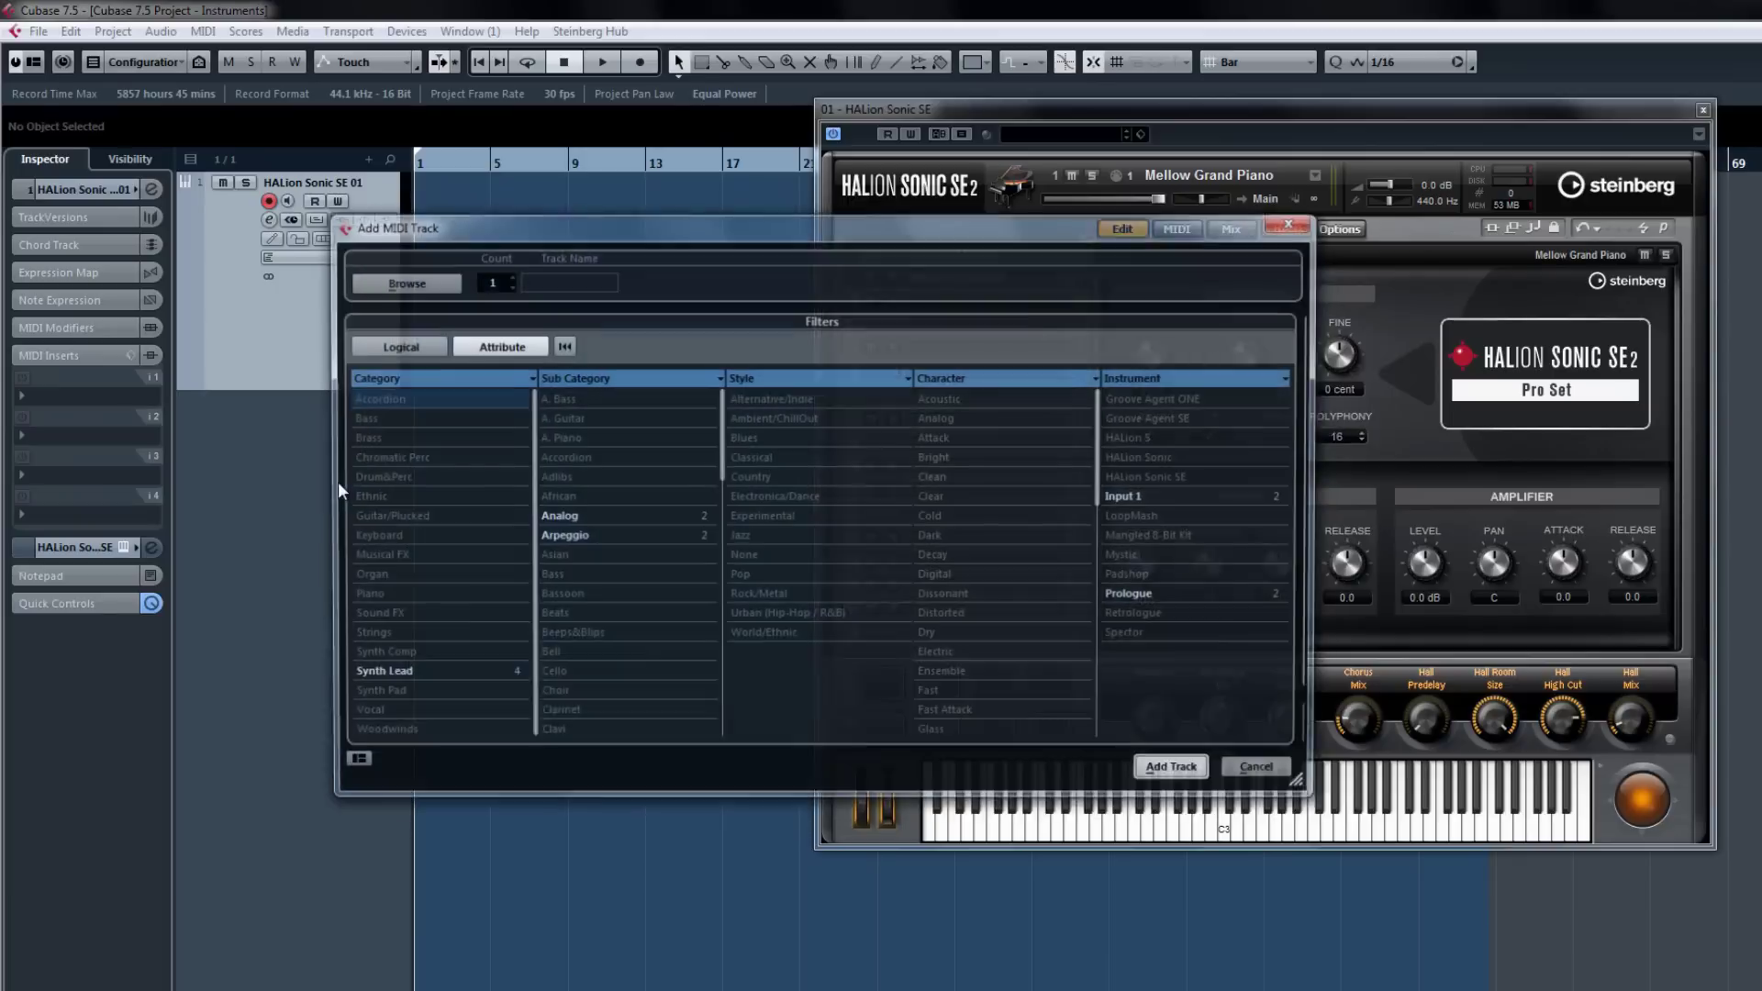
pyautogui.click(1156, 773)
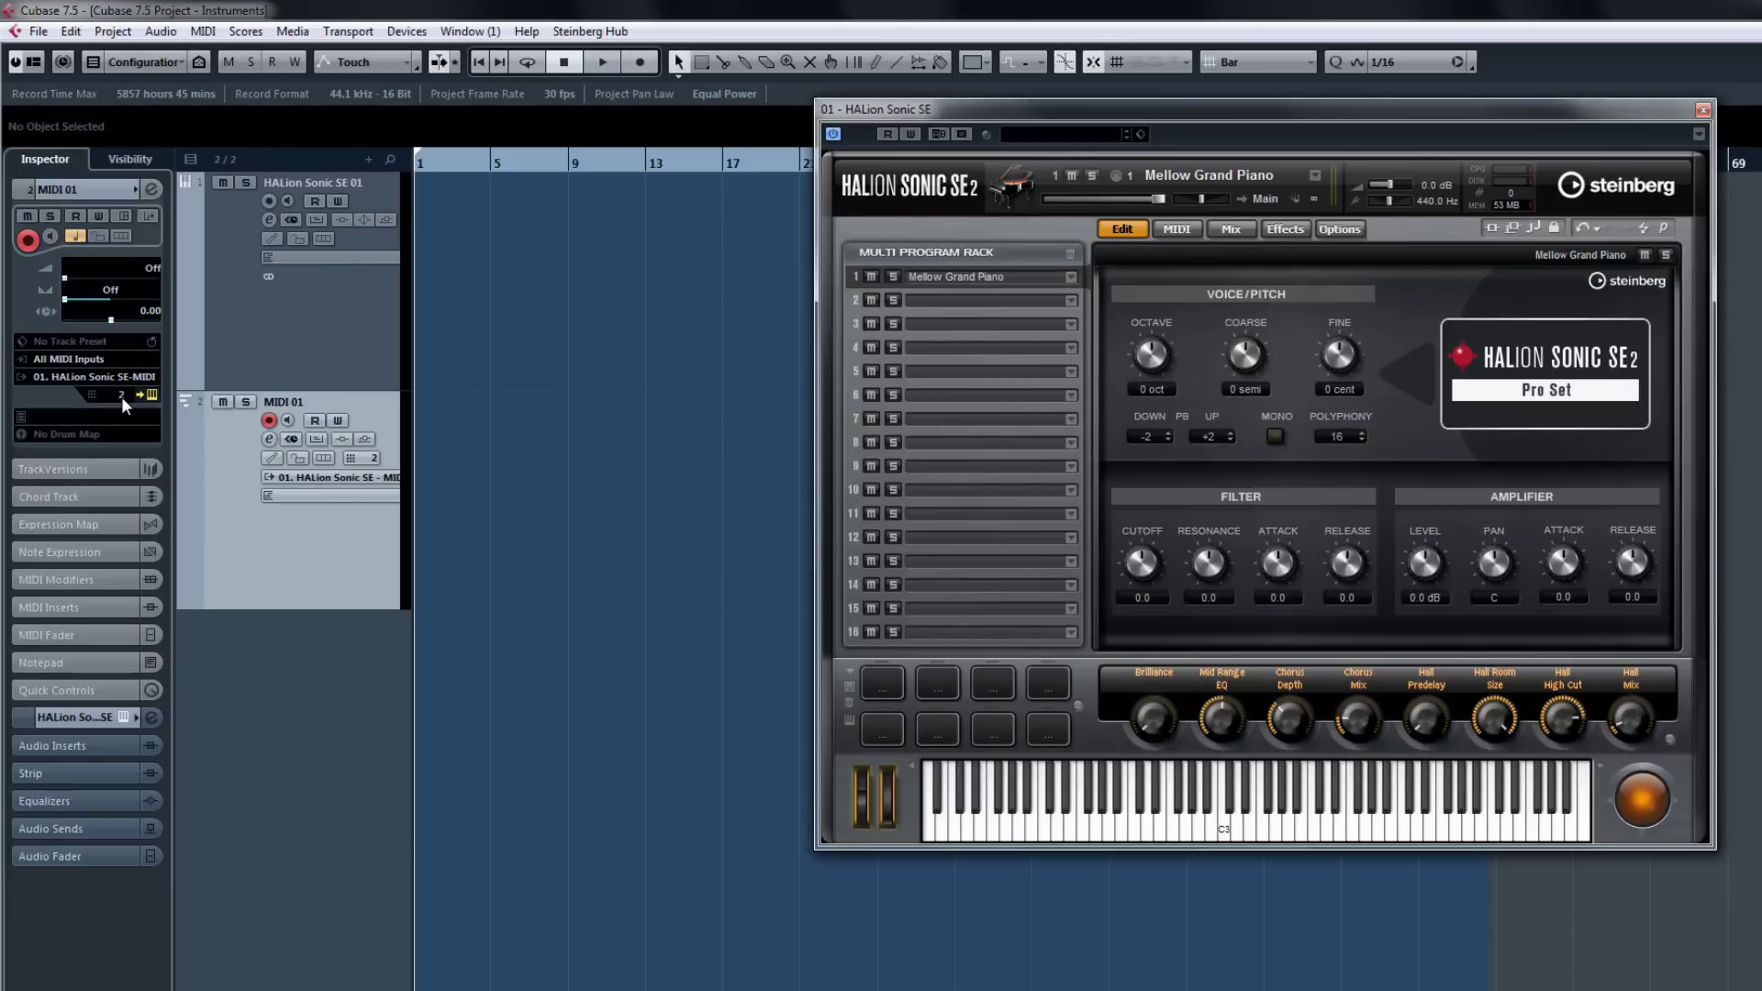
pyautogui.click(1071, 302)
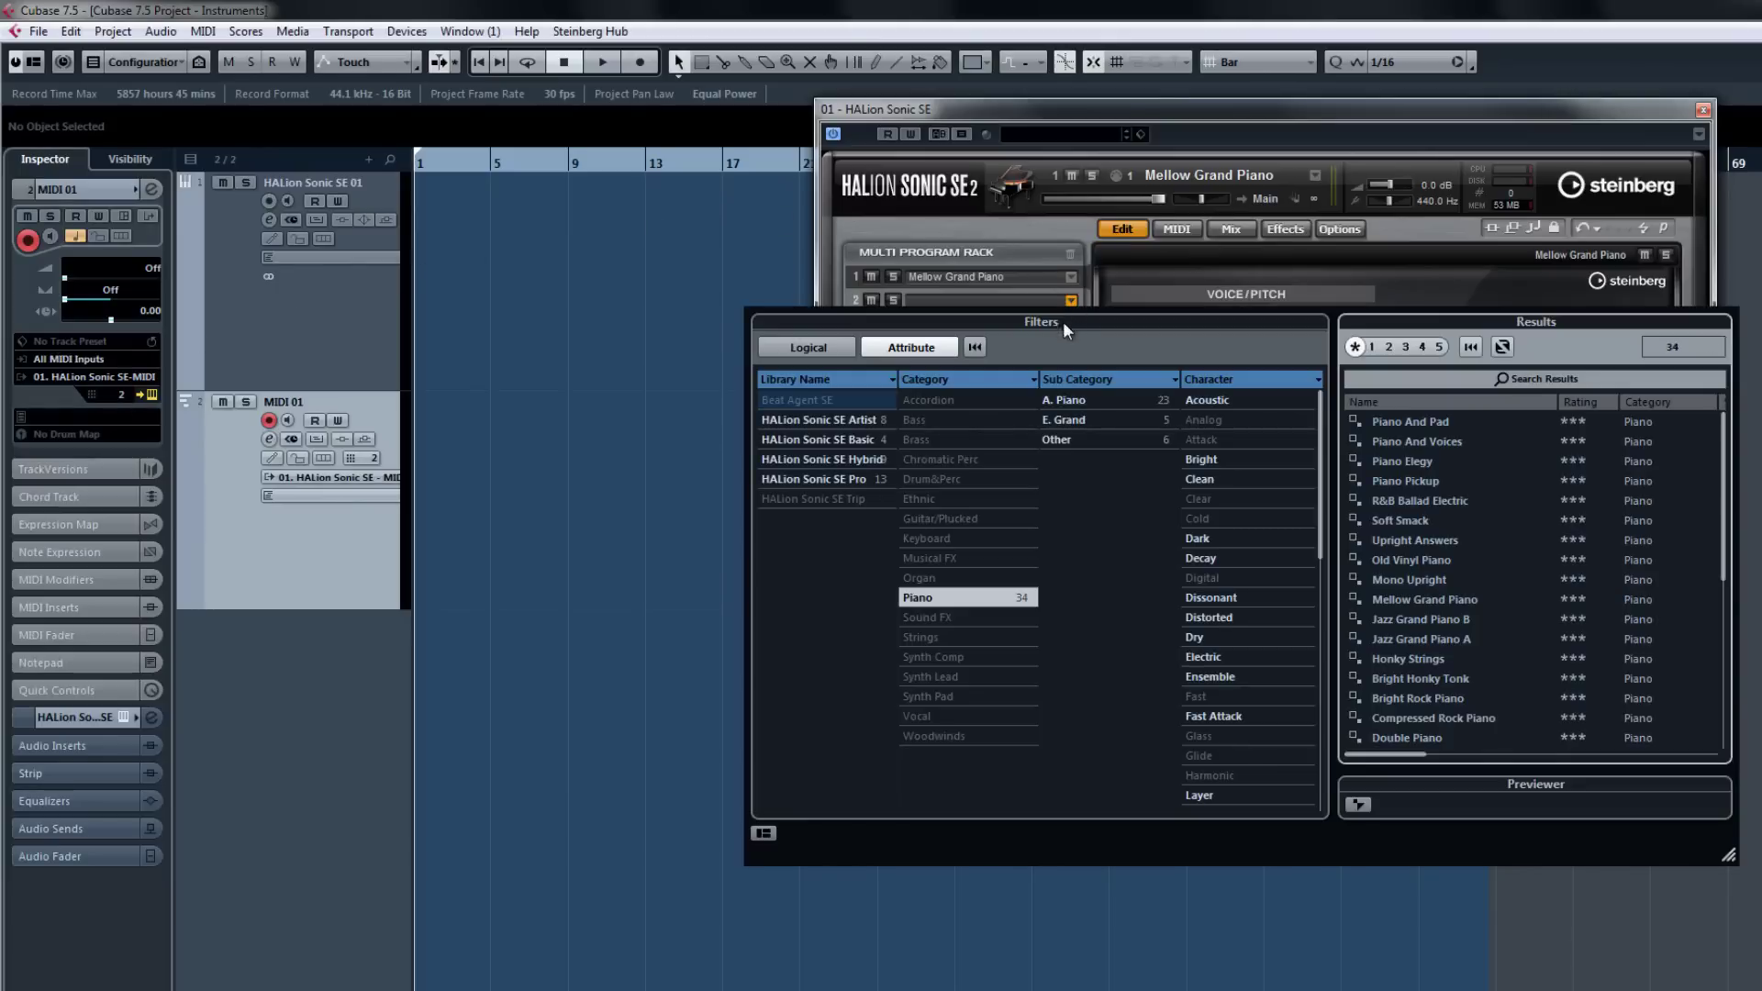
pyautogui.click(969, 422)
pyautogui.click(1061, 400)
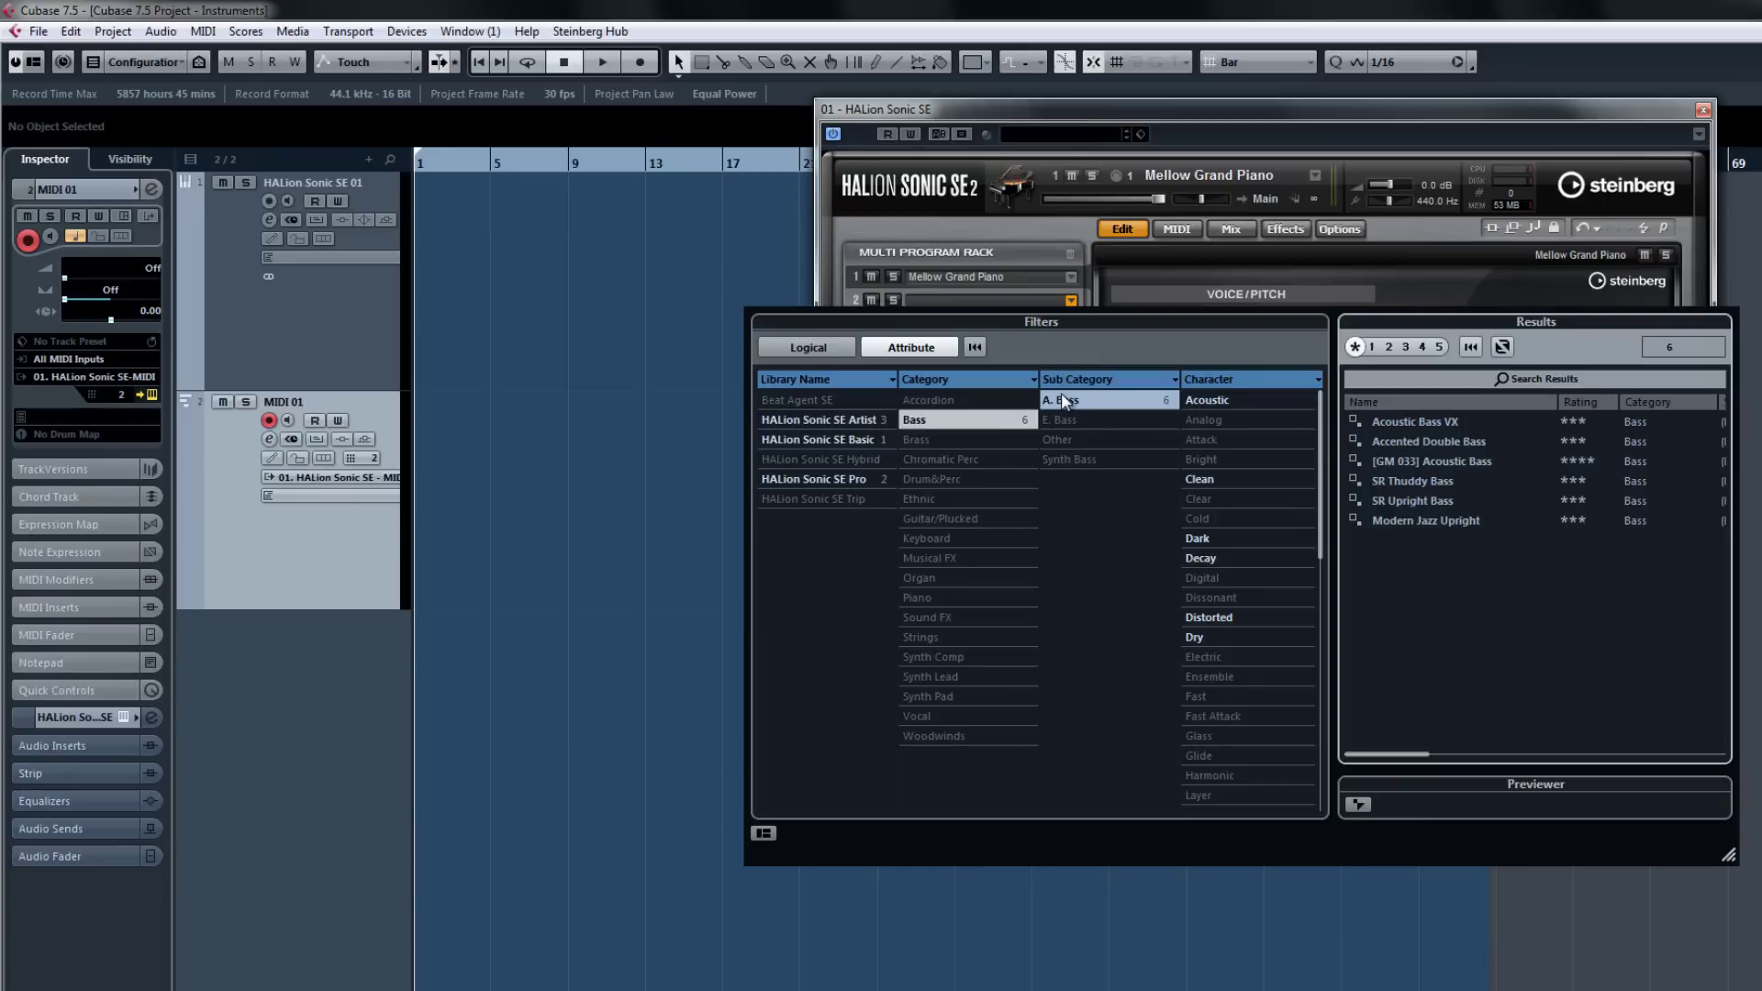
pyautogui.doubleClick(1401, 441)
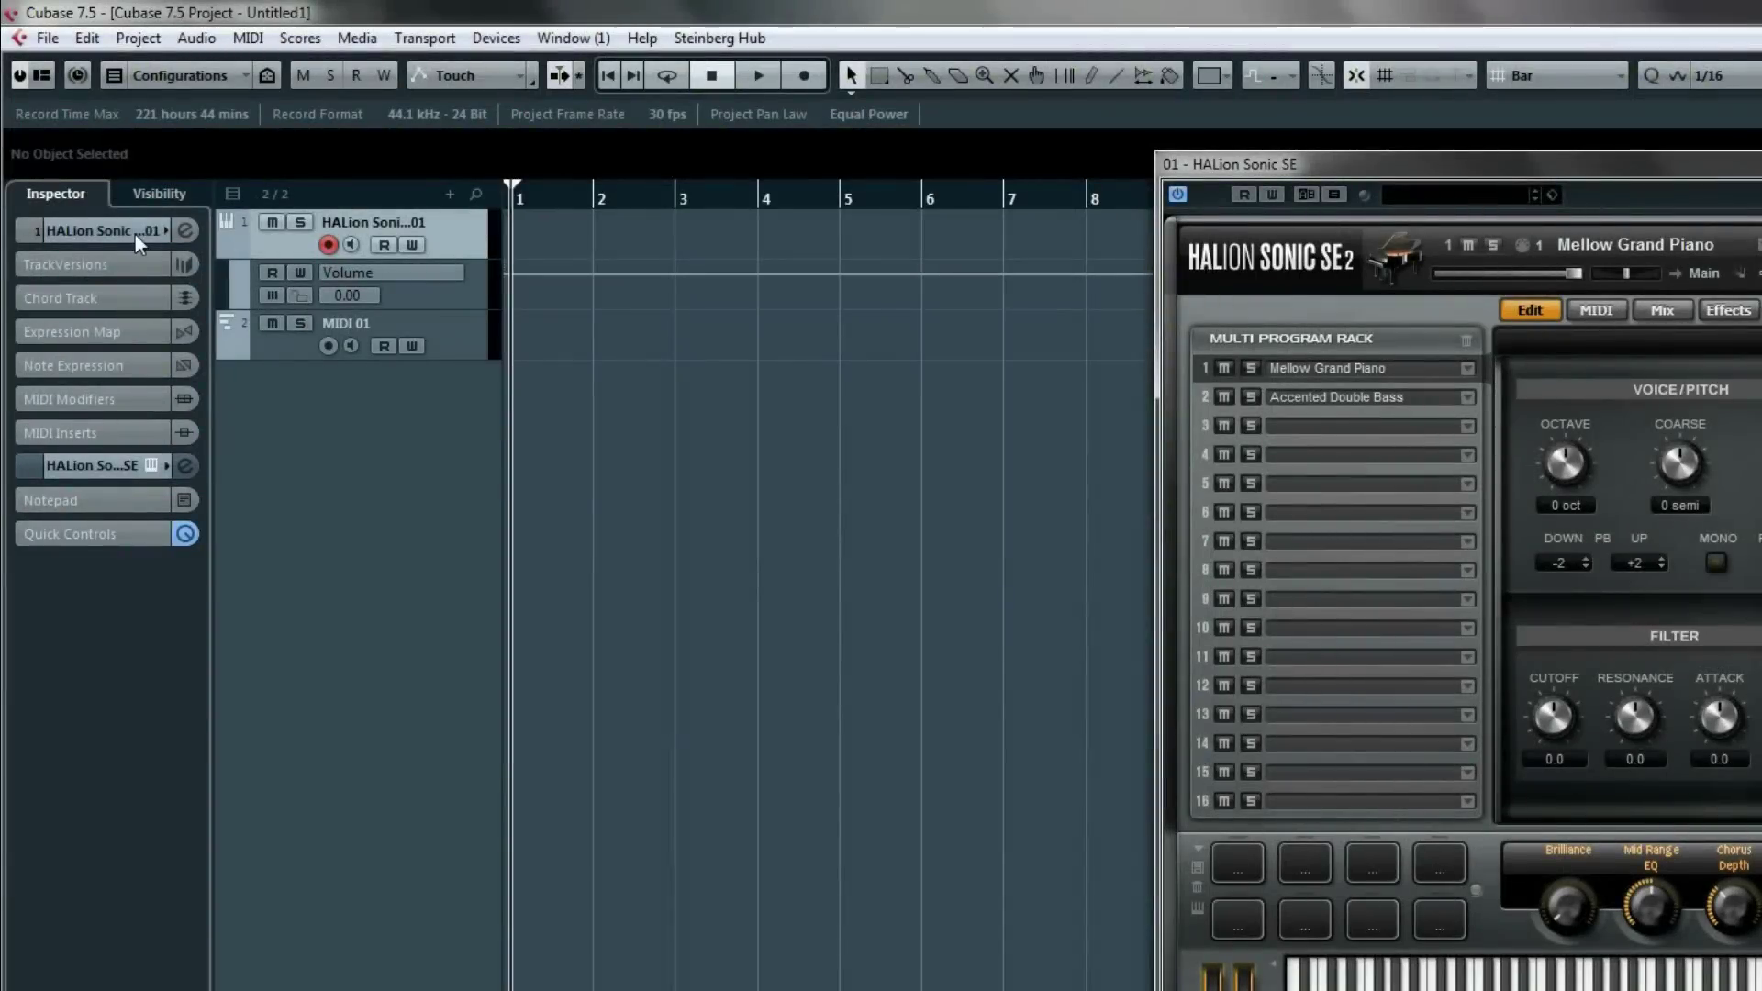
# Activate HSSE Out 2, route slot 2 to Out 2, and record-arm MIDI 01
pyautogui.click(182, 473)
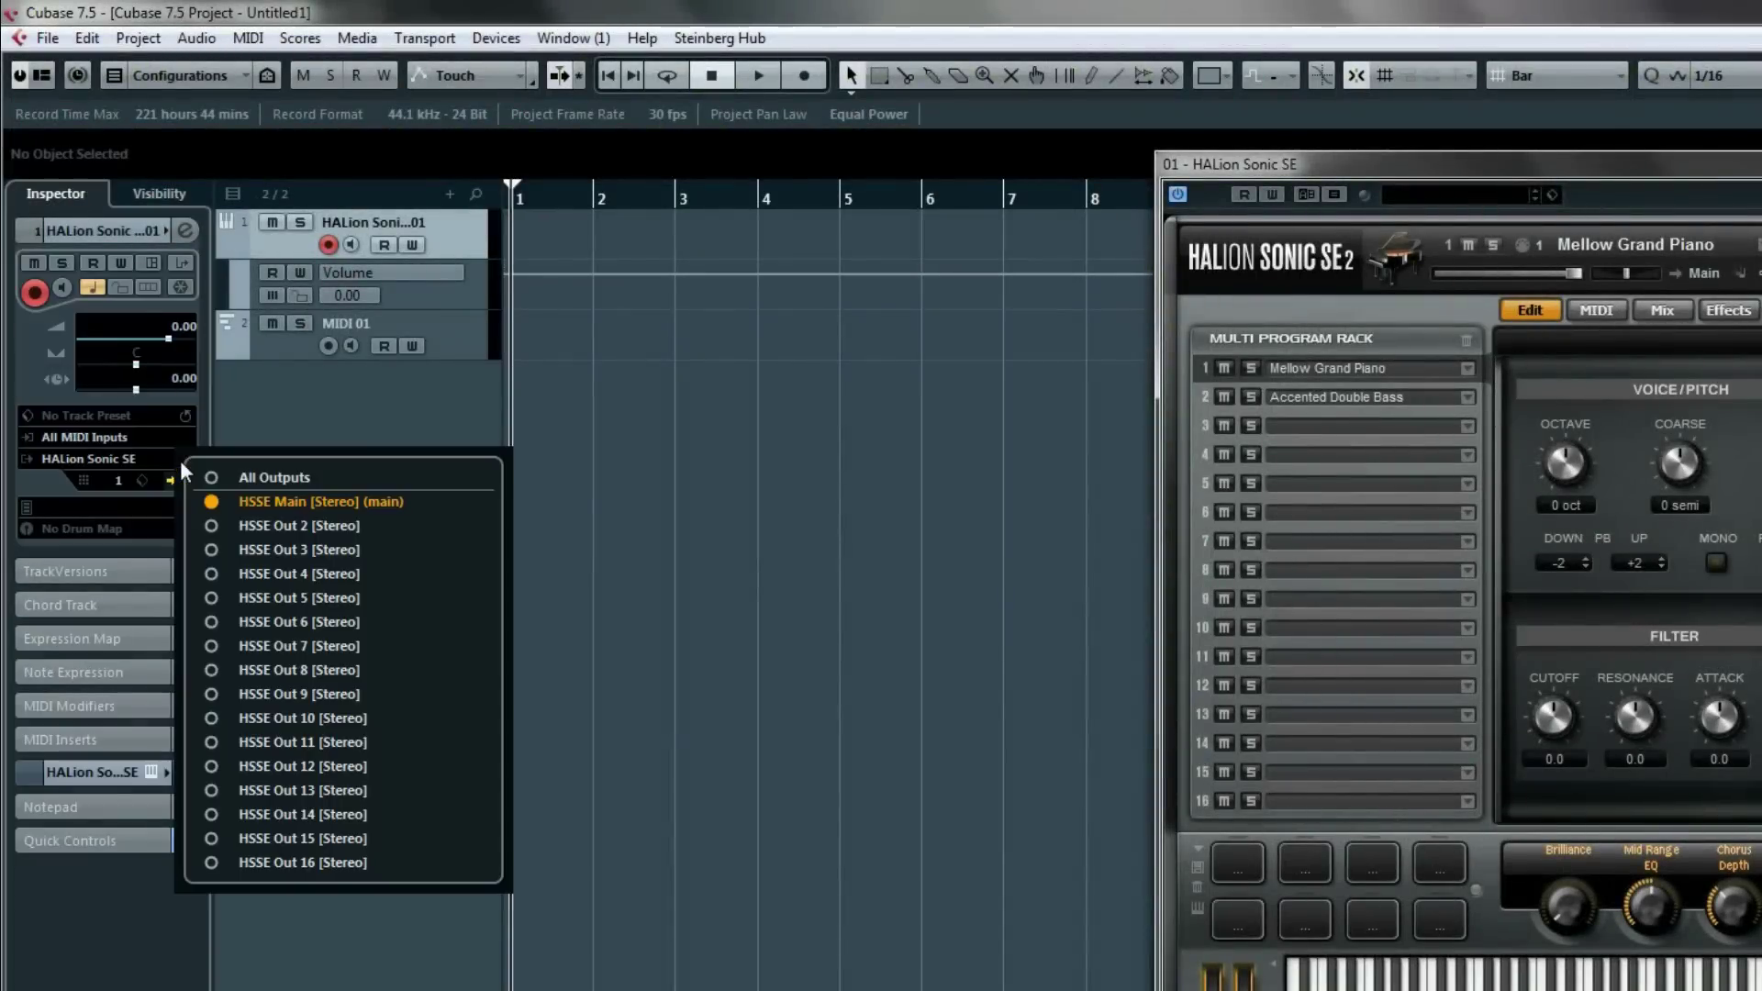
pyautogui.click(211, 525)
pyautogui.click(1684, 313)
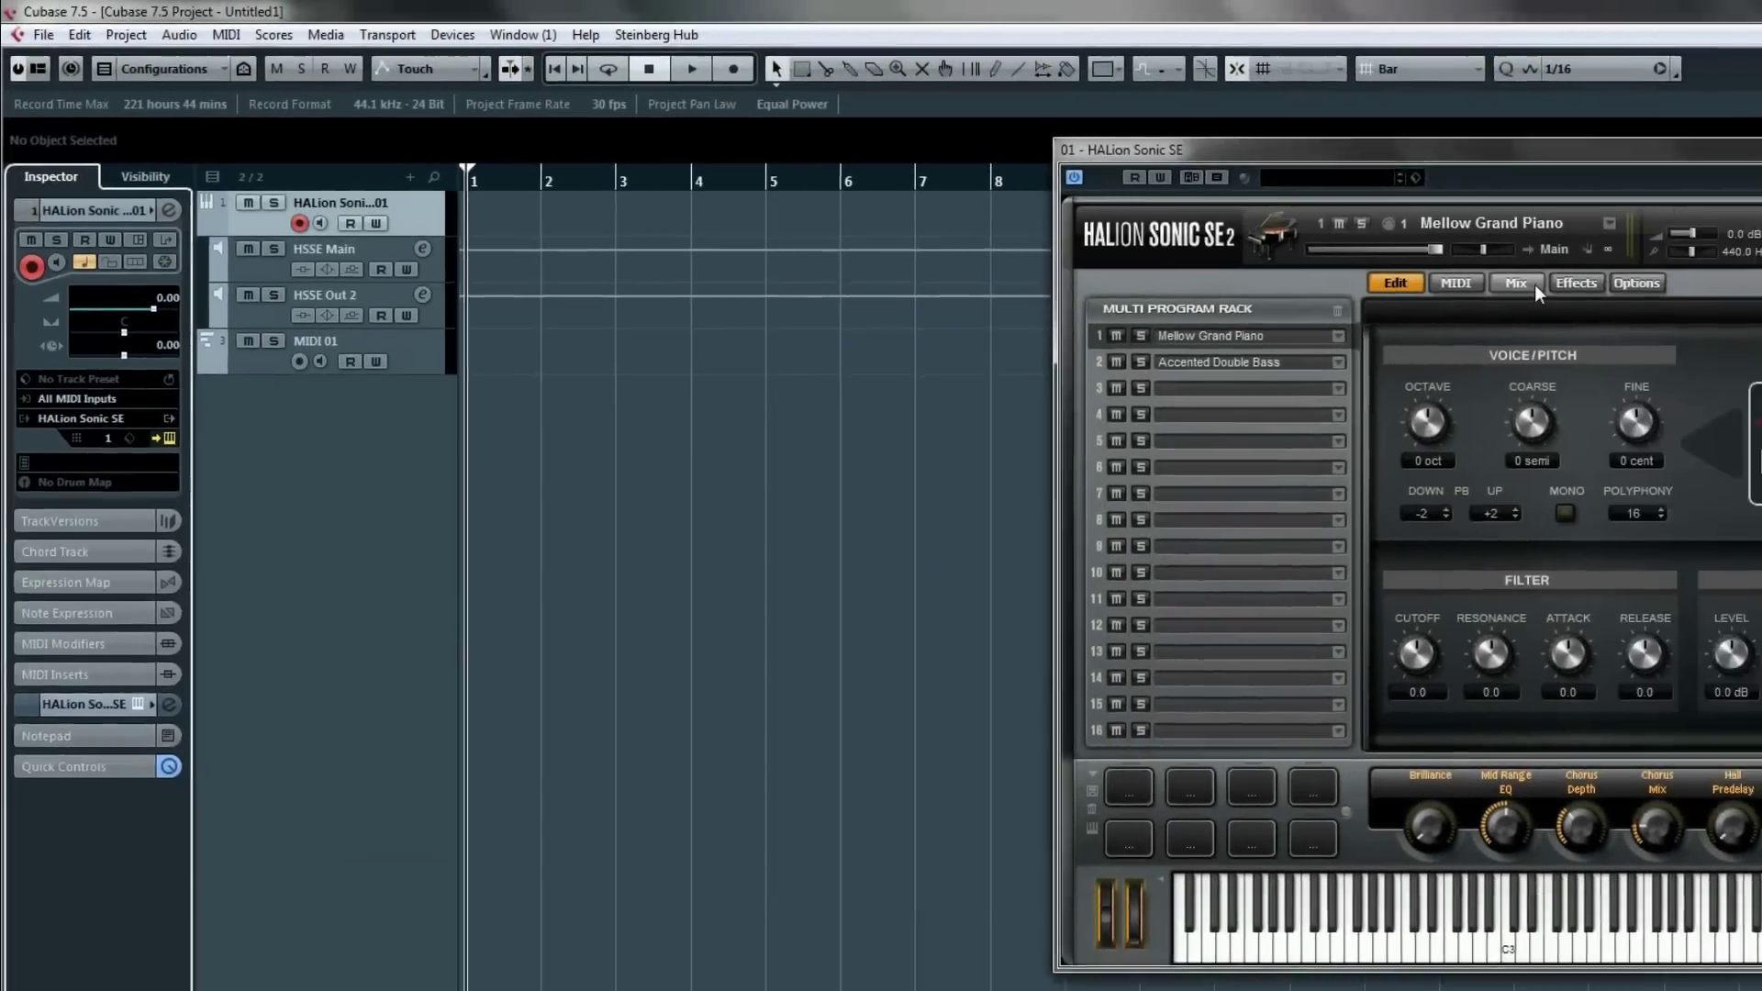
pyautogui.click(1682, 309)
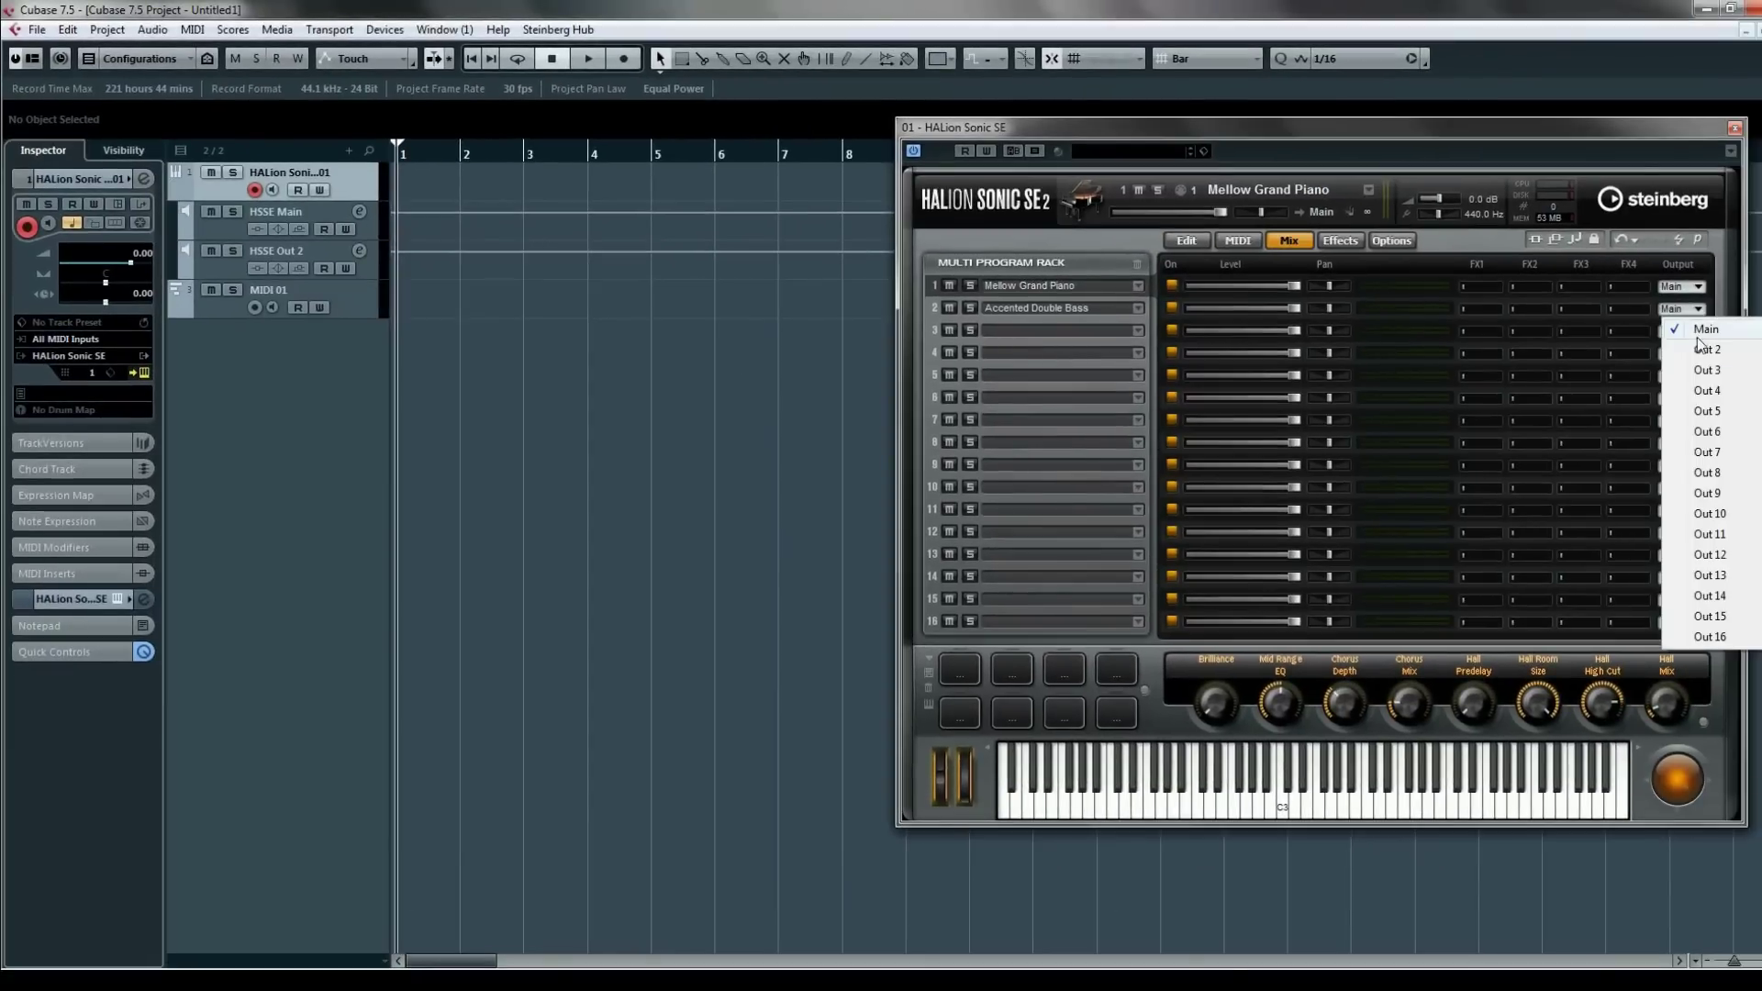
pyautogui.click(1703, 349)
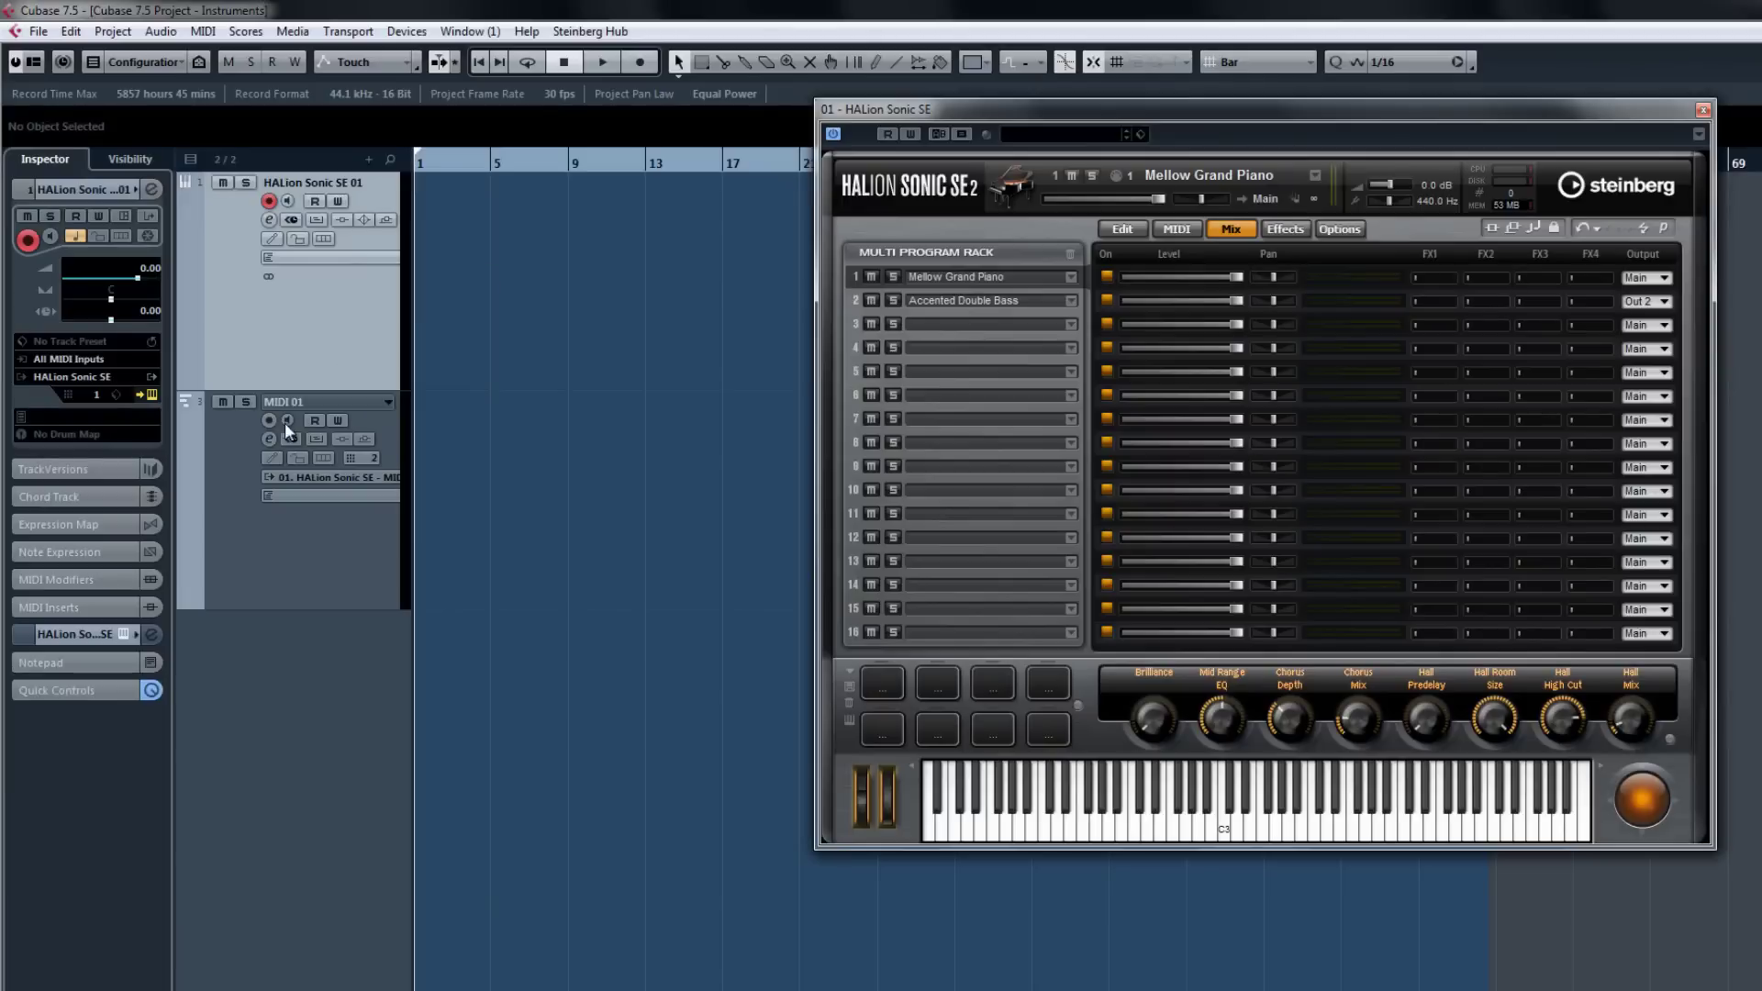
pyautogui.click(246, 490)
# Save the HALion Sonic SE 01 track as a track preset called 'Piano & Bass'
pyautogui.rightClick(246, 492)
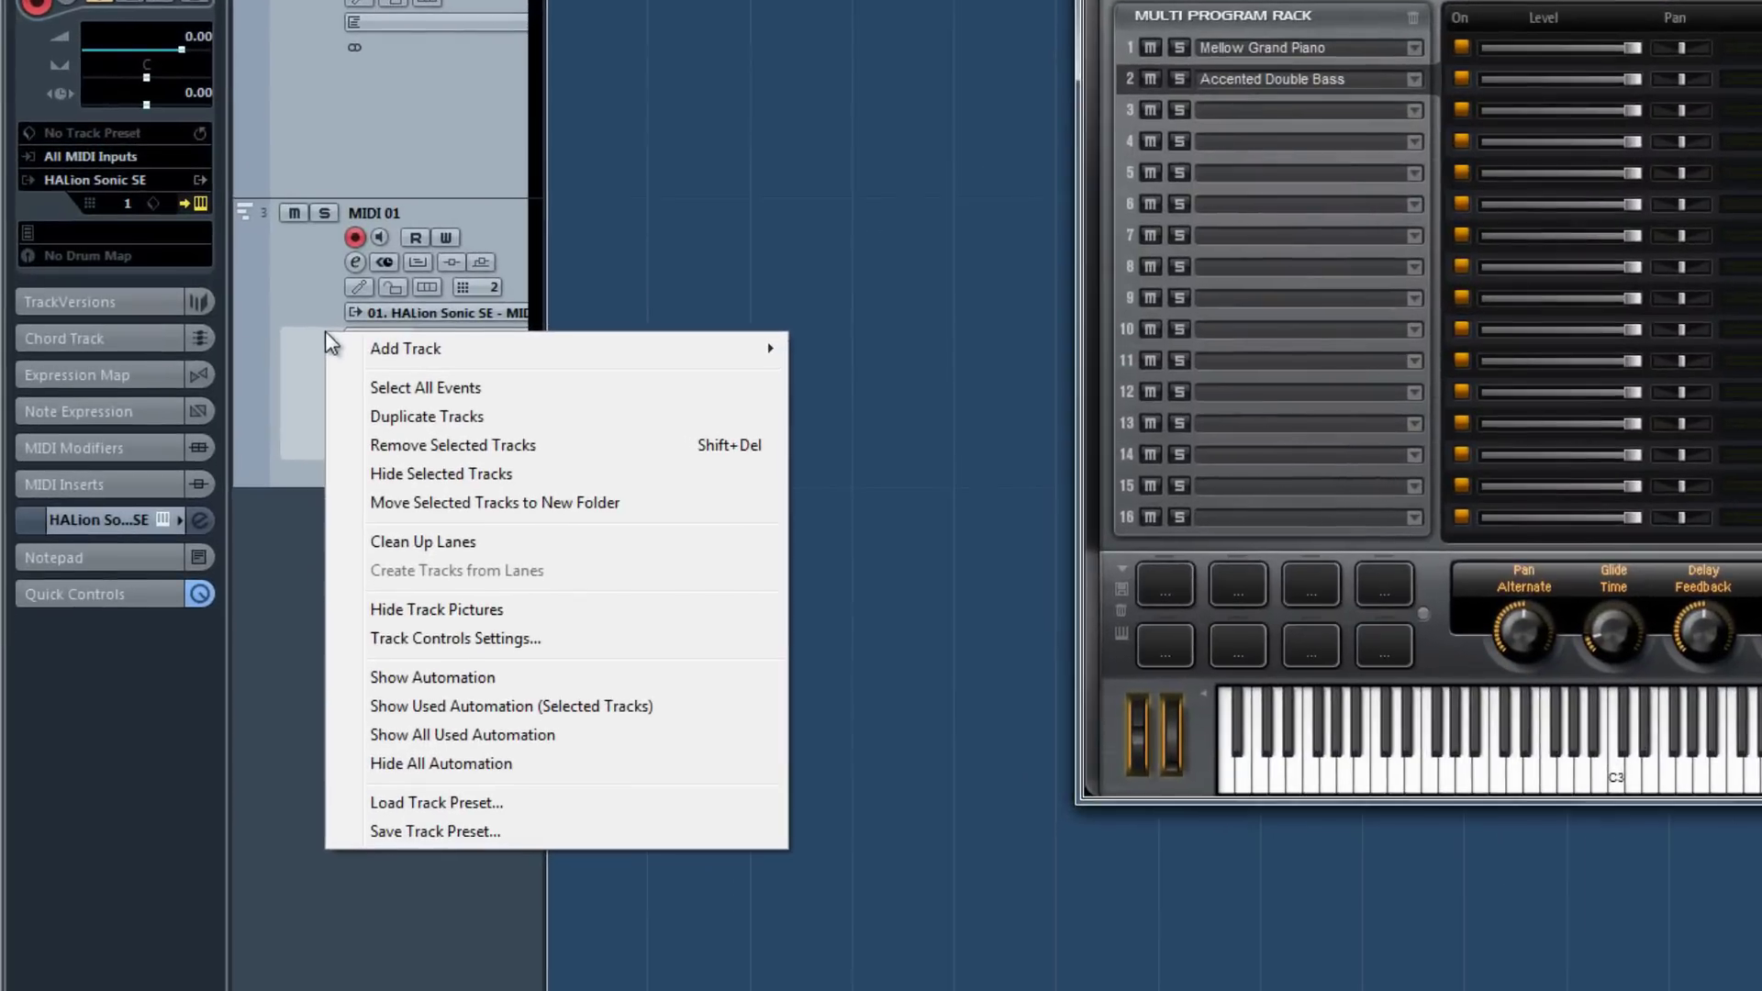
pyautogui.click(532, 831)
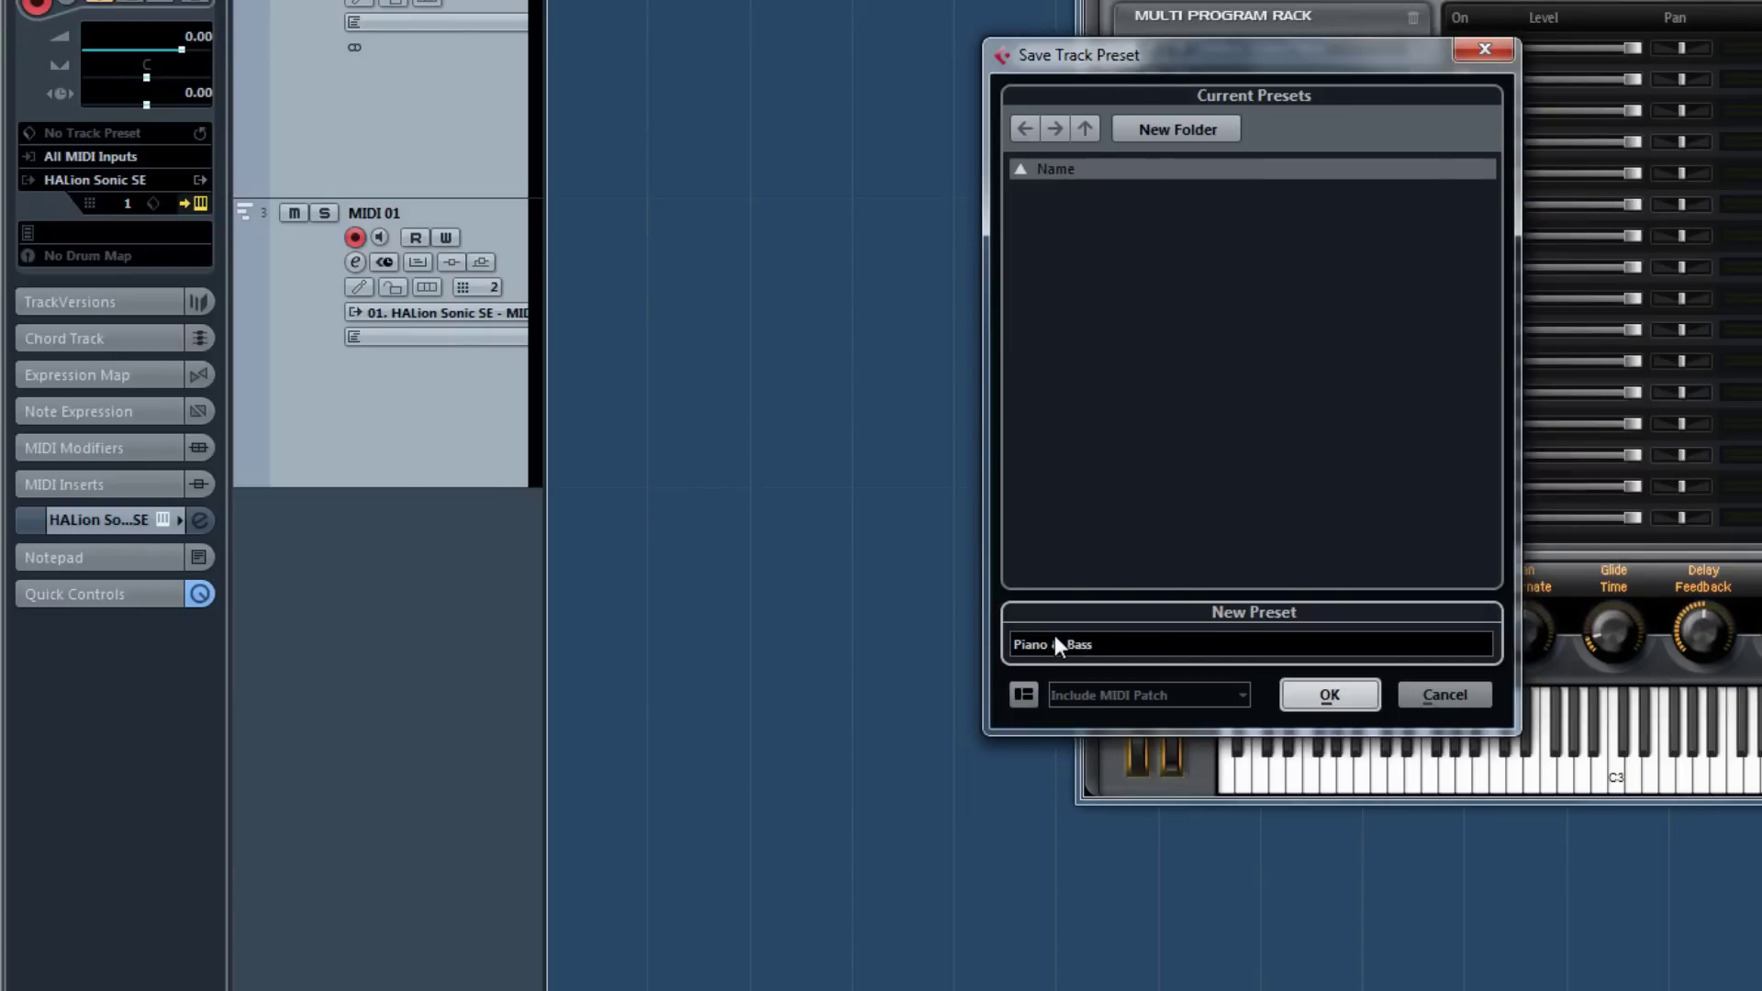
pyautogui.press('Return')
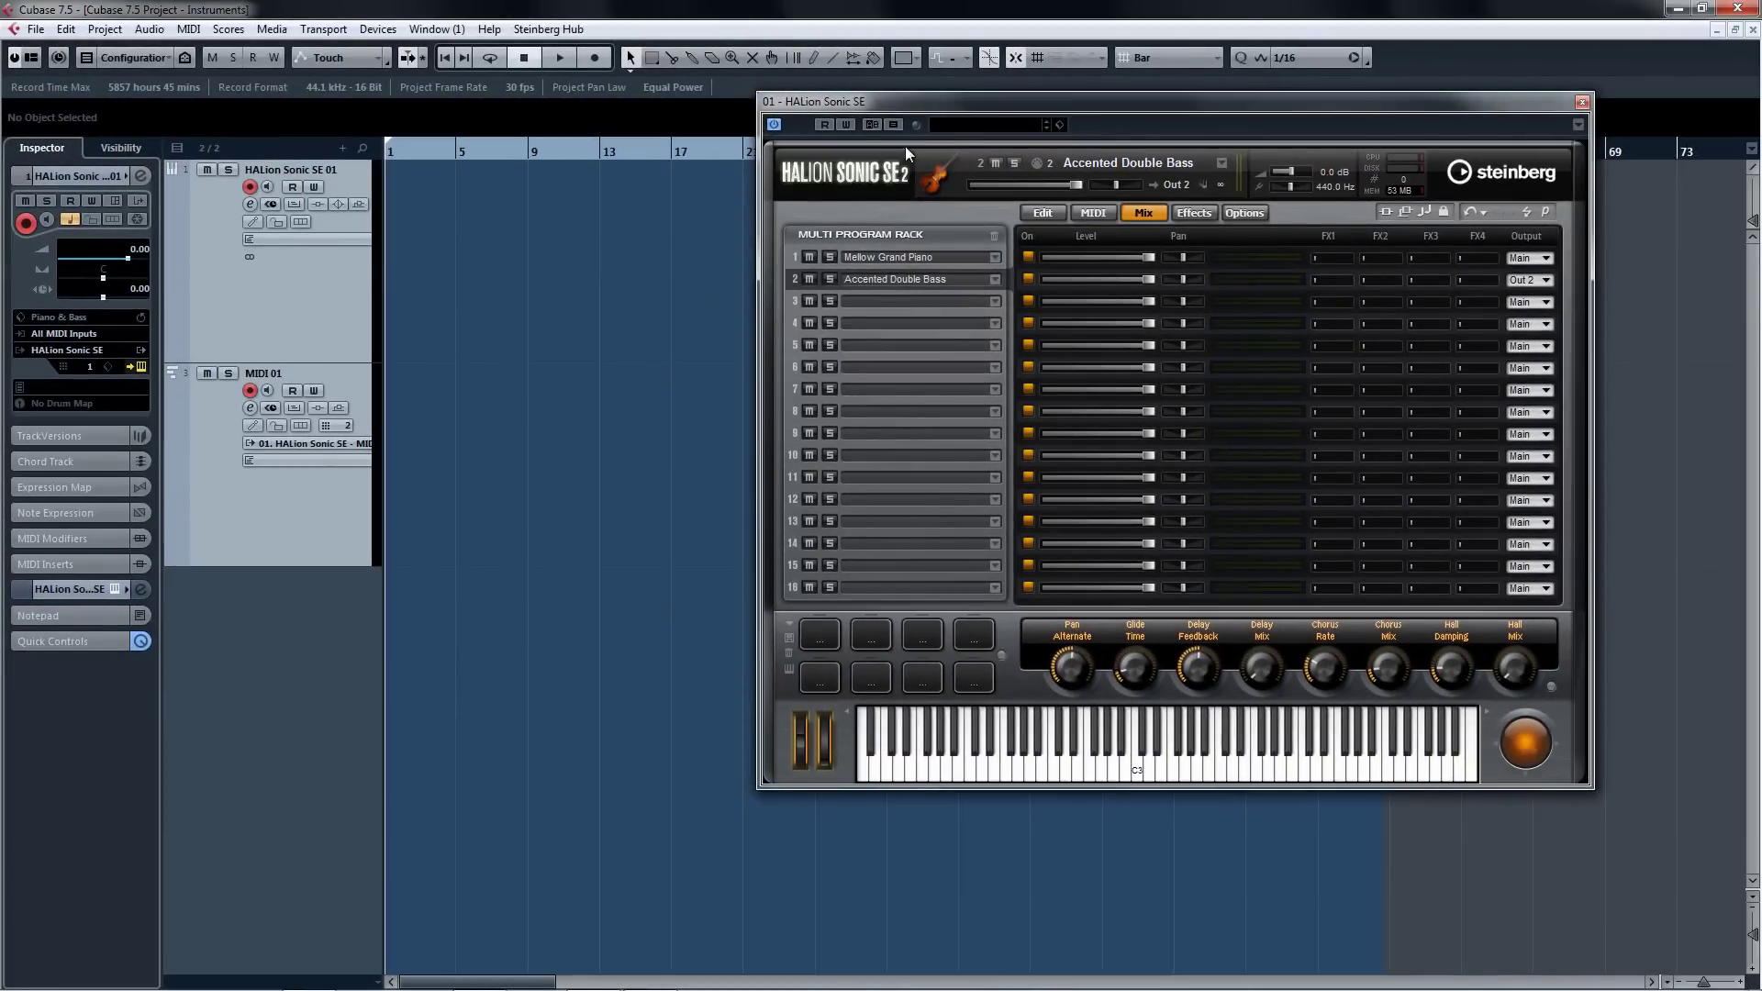
# Move the HALion Sonic SE window aside
pyautogui.moveTo(1002, 99); pyautogui.dragTo(822, 233)
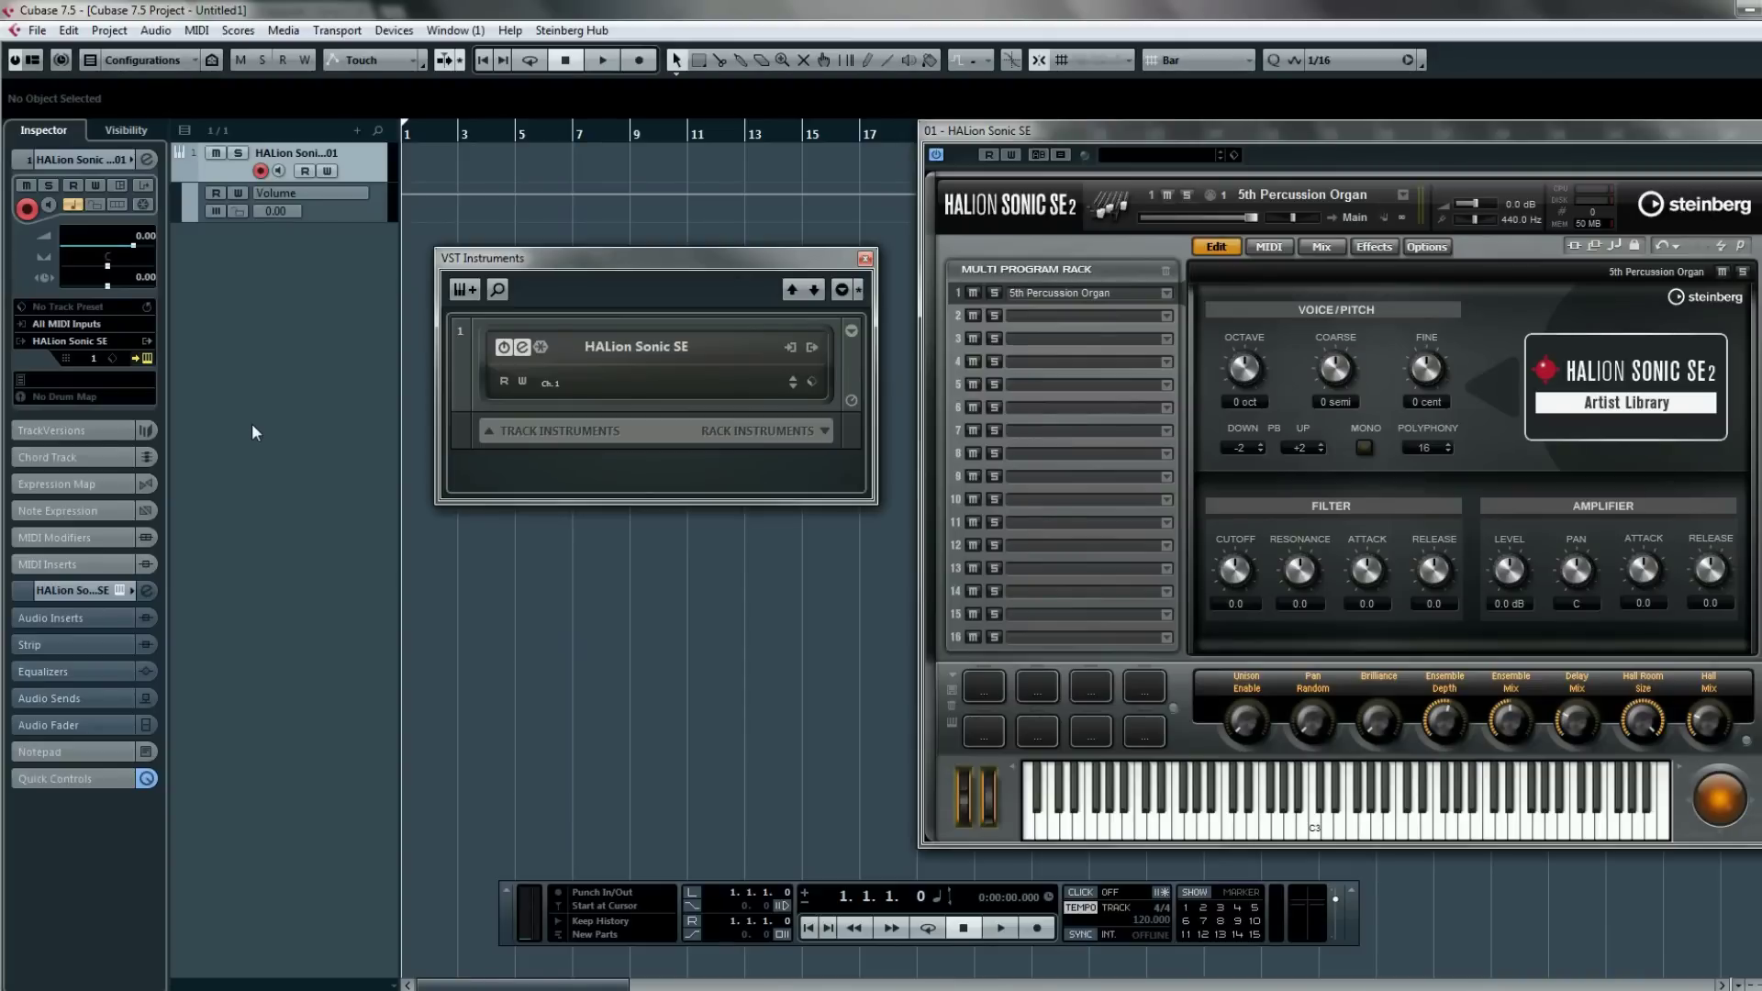
# Activate HALion Sonic SE outputs HSSE Out 2, Out 3, Out 4 and Out 5
pyautogui.click(149, 349)
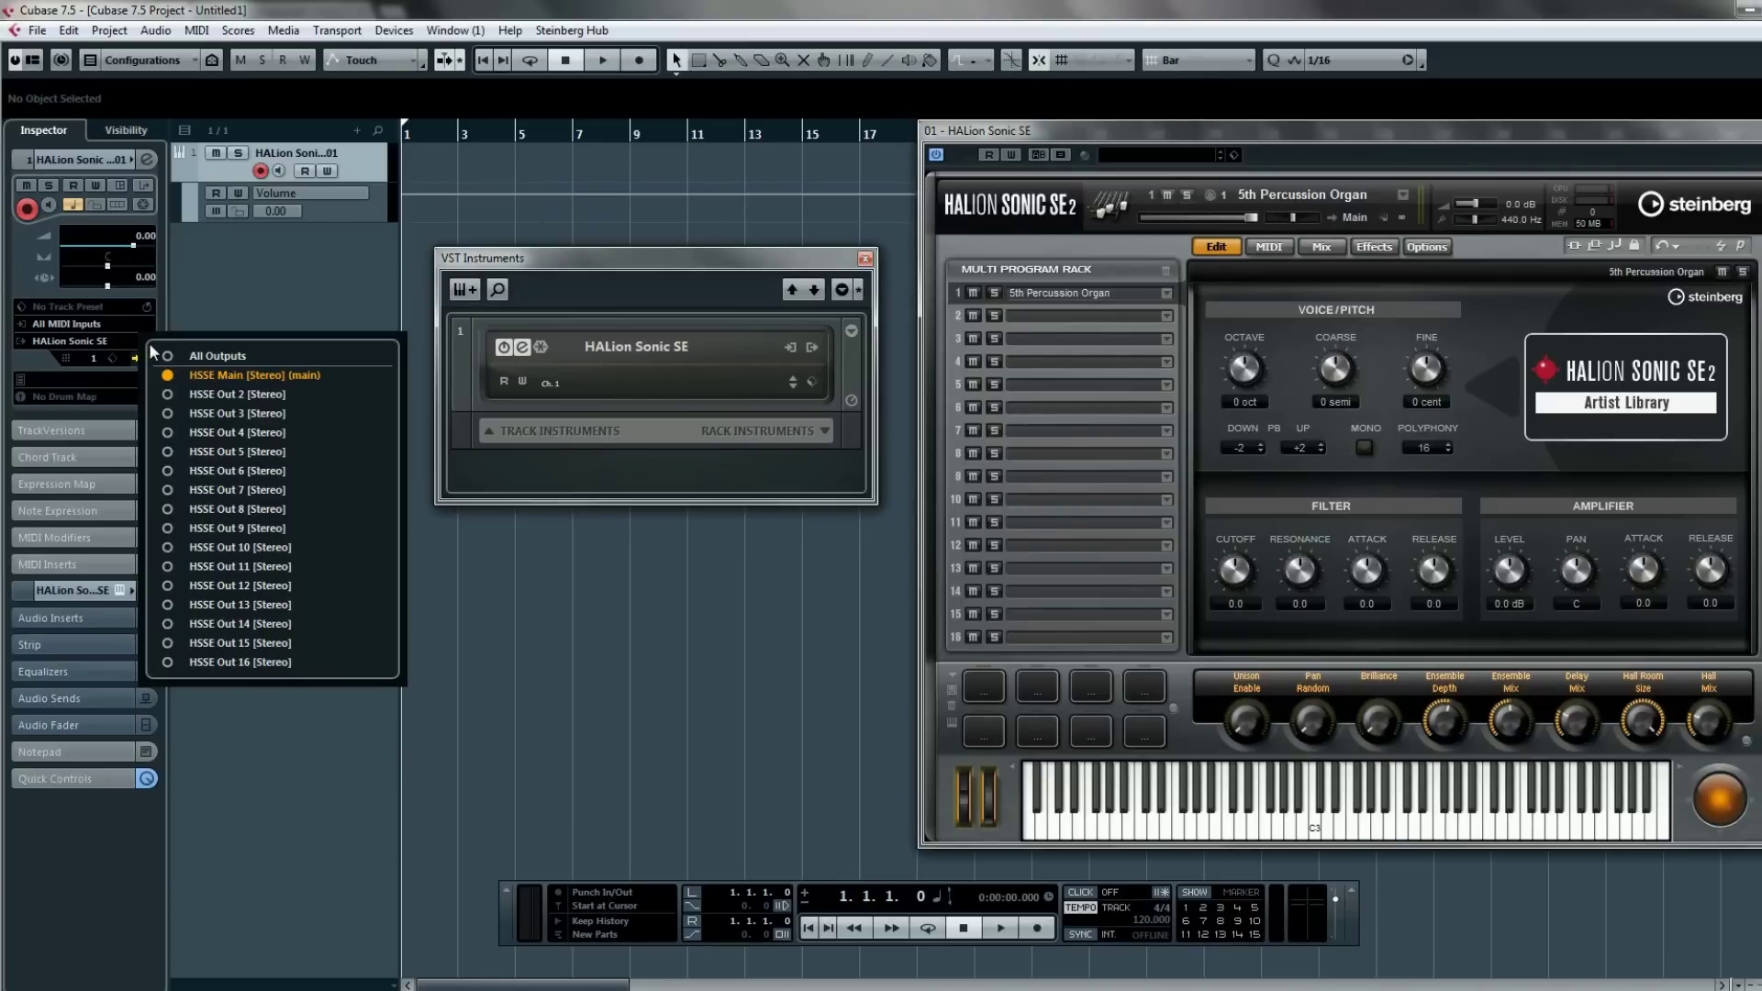
pyautogui.click(168, 394)
pyautogui.click(168, 413)
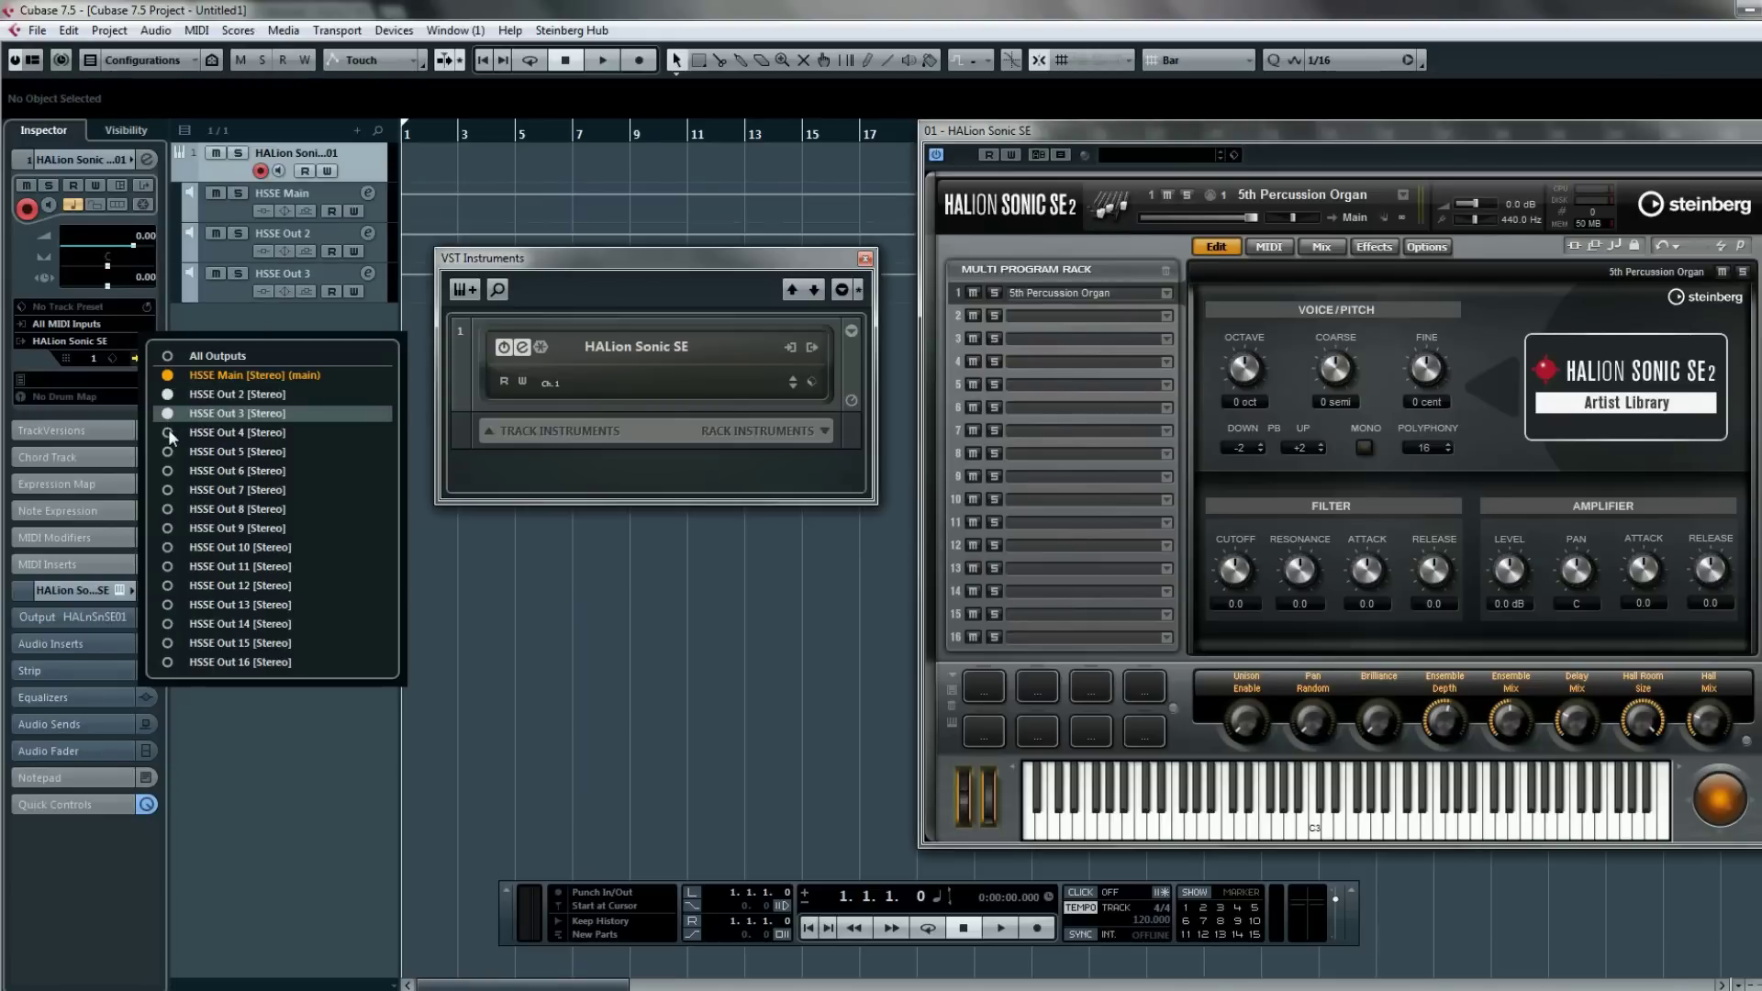
pyautogui.click(168, 432)
pyautogui.click(168, 453)
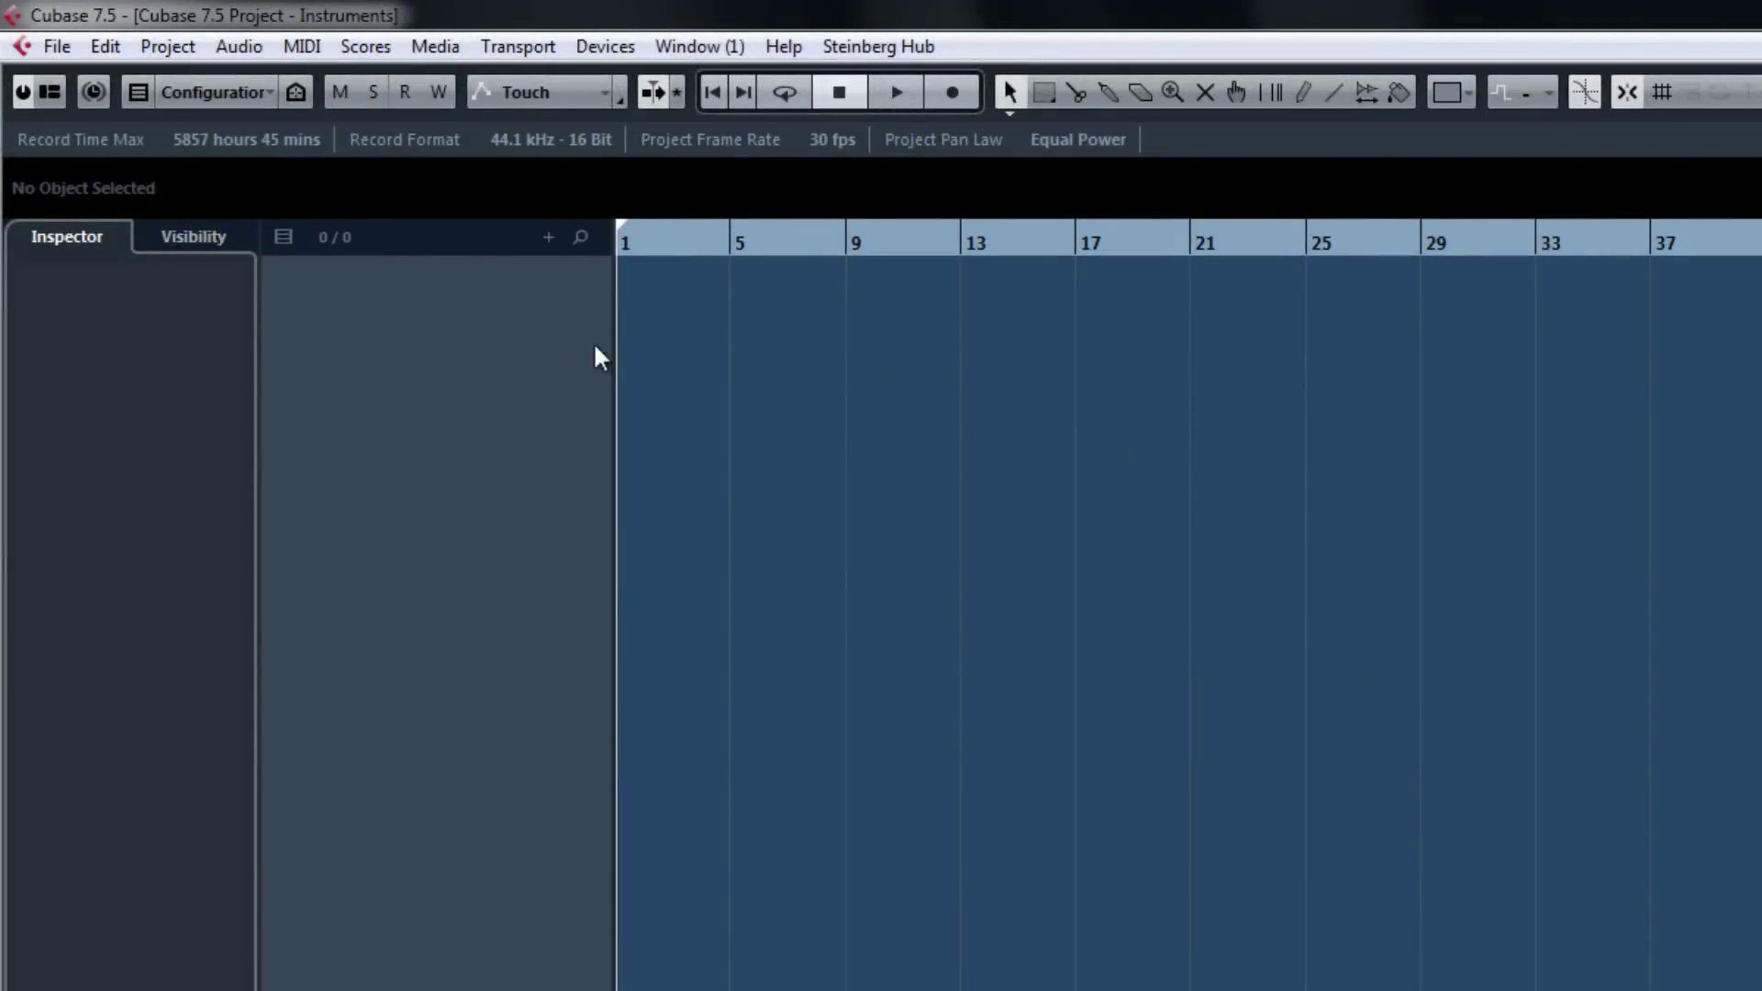
pyautogui.rightClick(461, 335)
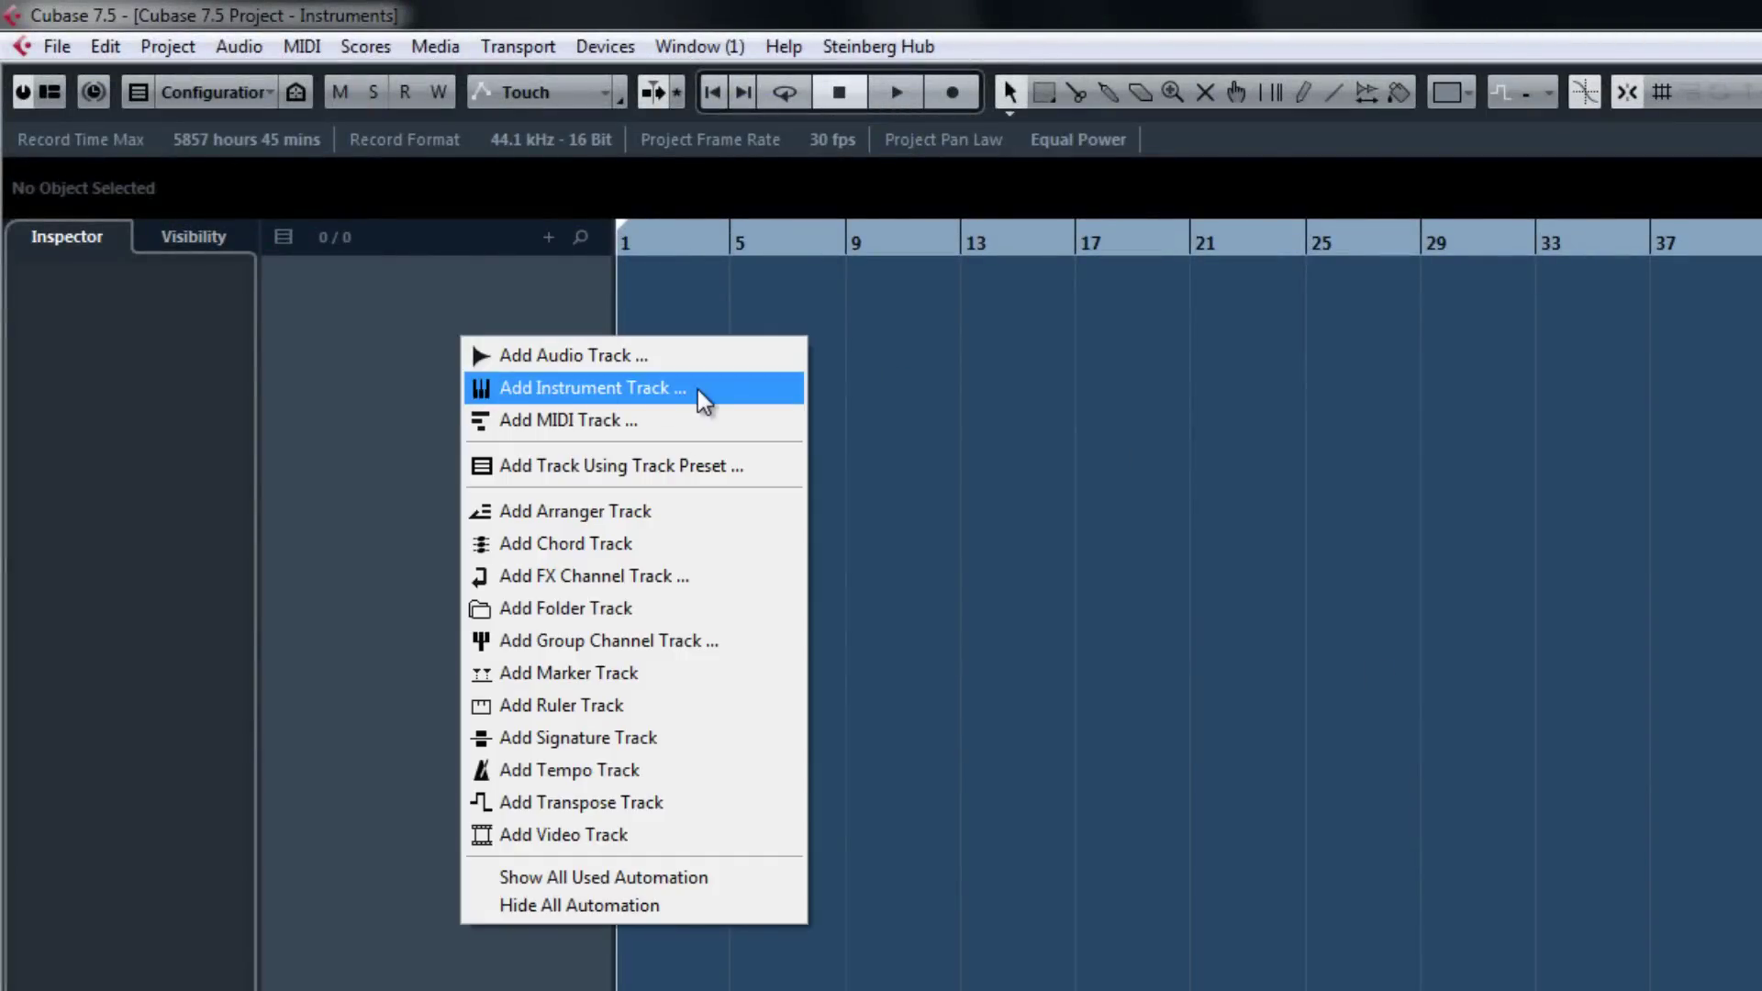
# Add a Groove Agent SE instrument track
pyautogui.click(714, 388)
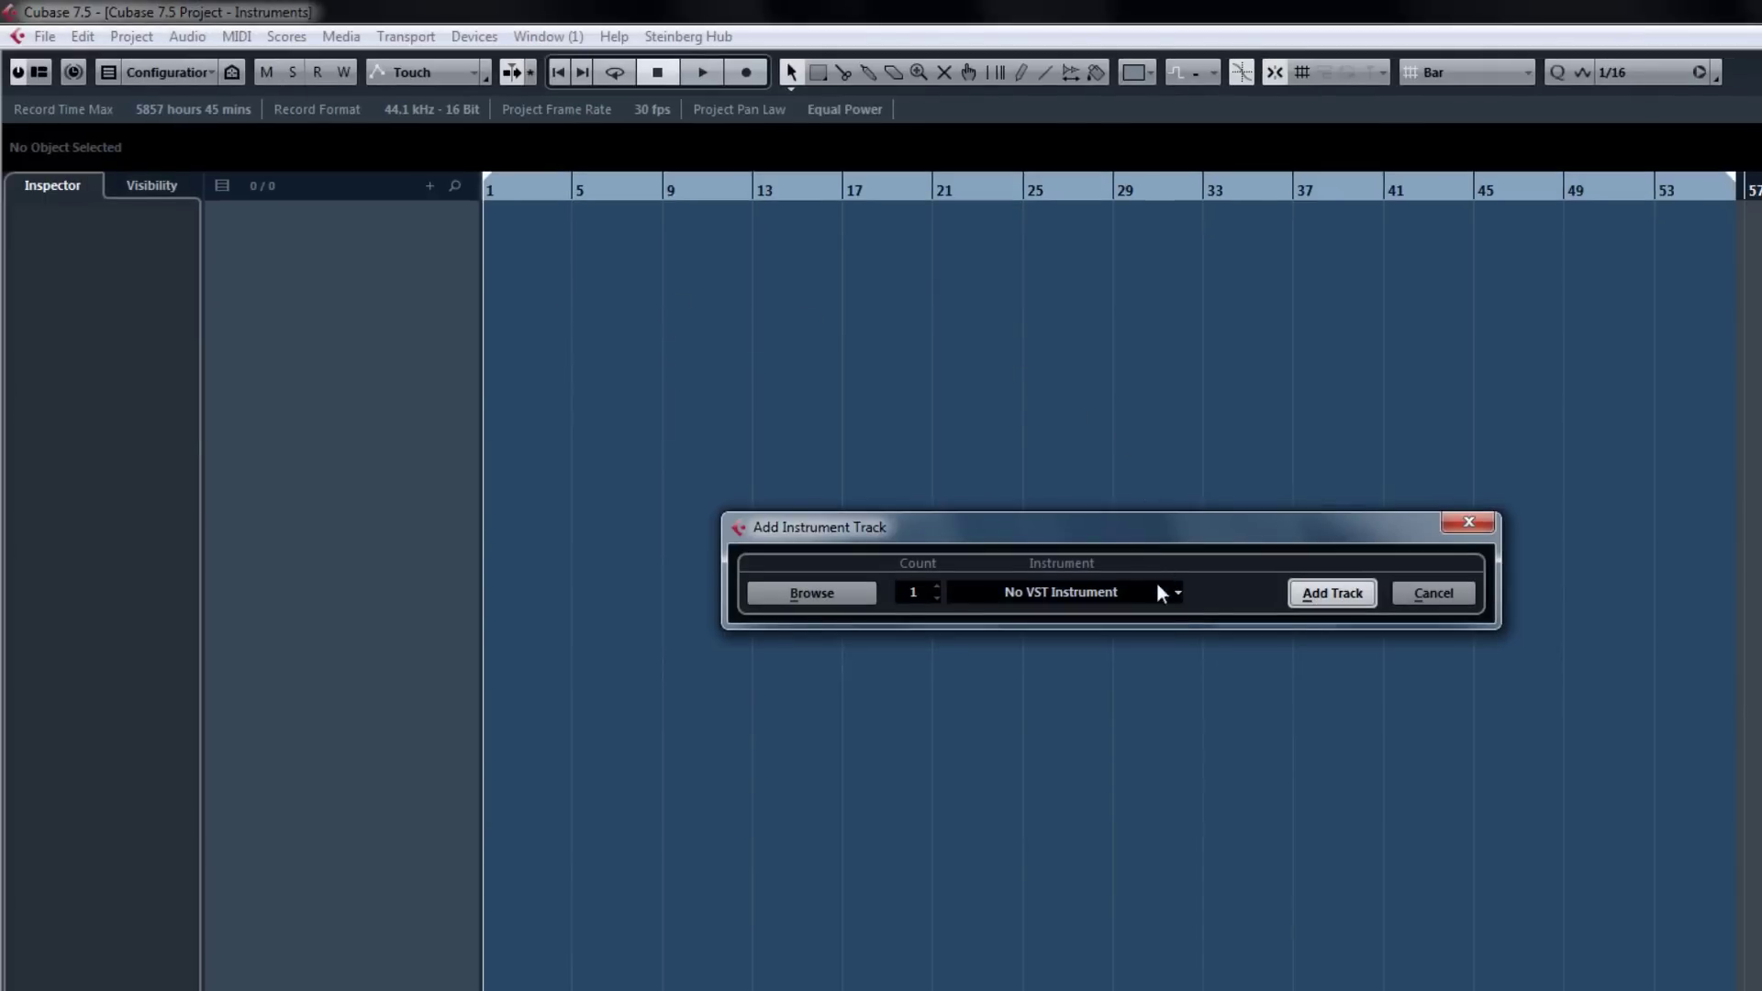
pyautogui.click(1161, 594)
pyautogui.click(1114, 747)
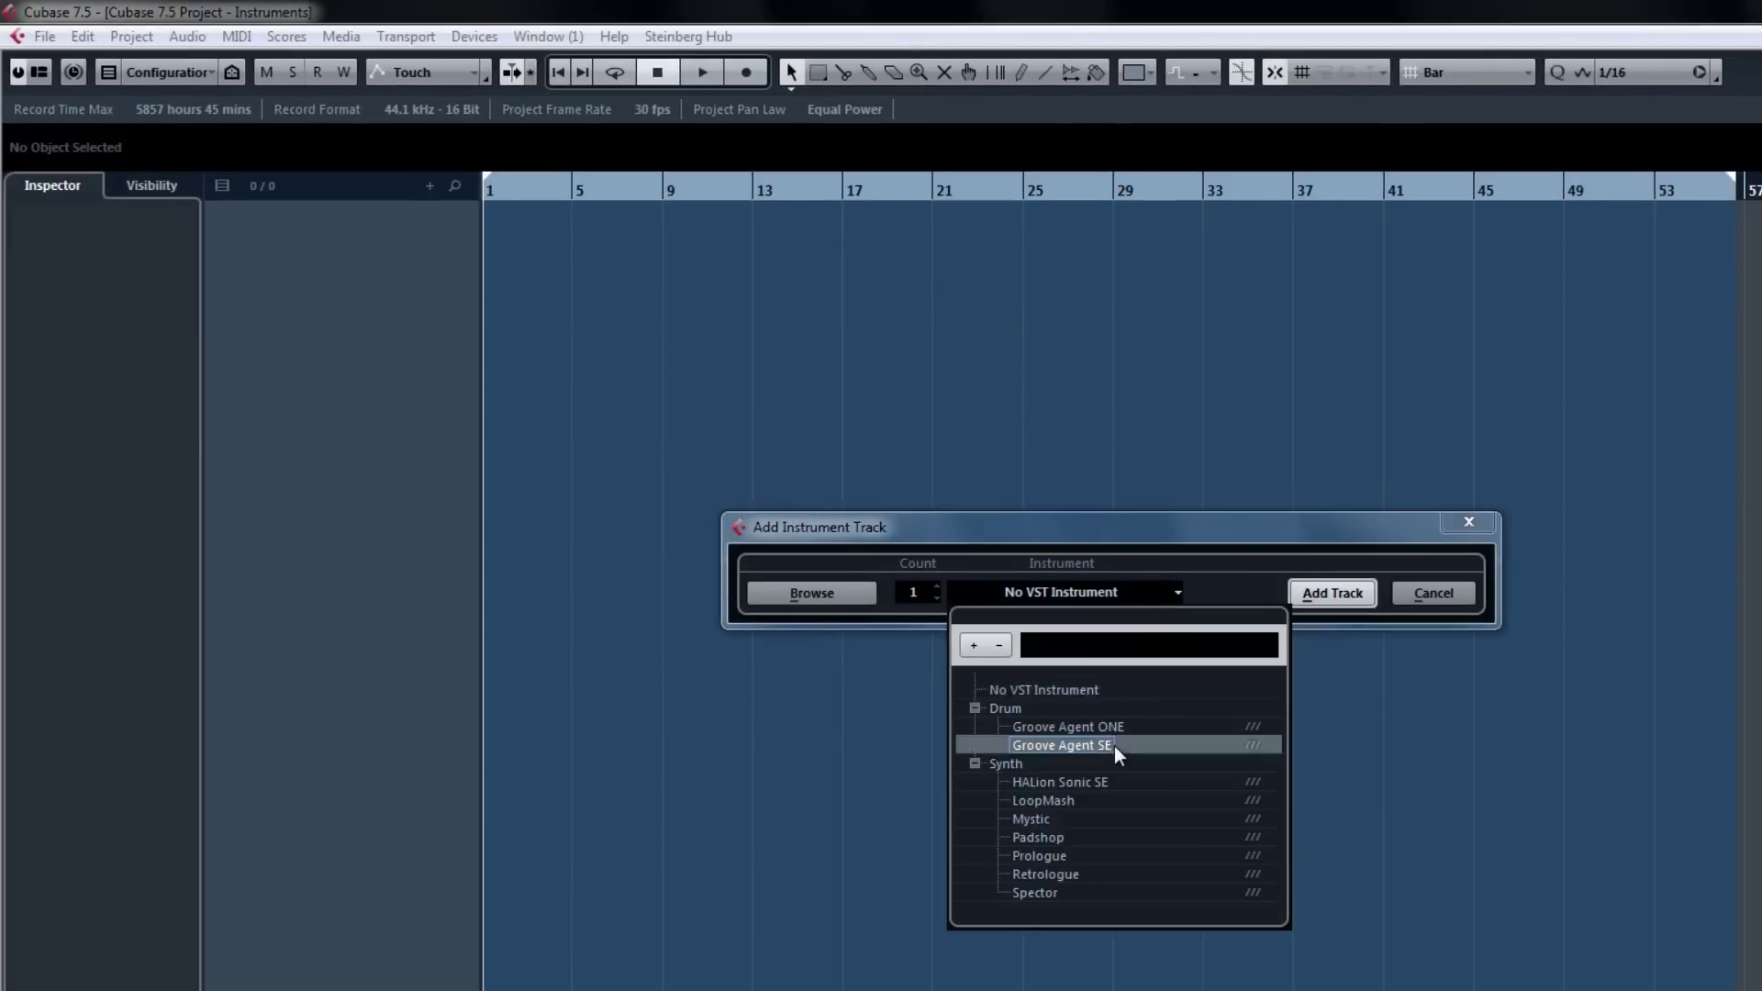
pyautogui.click(1331, 593)
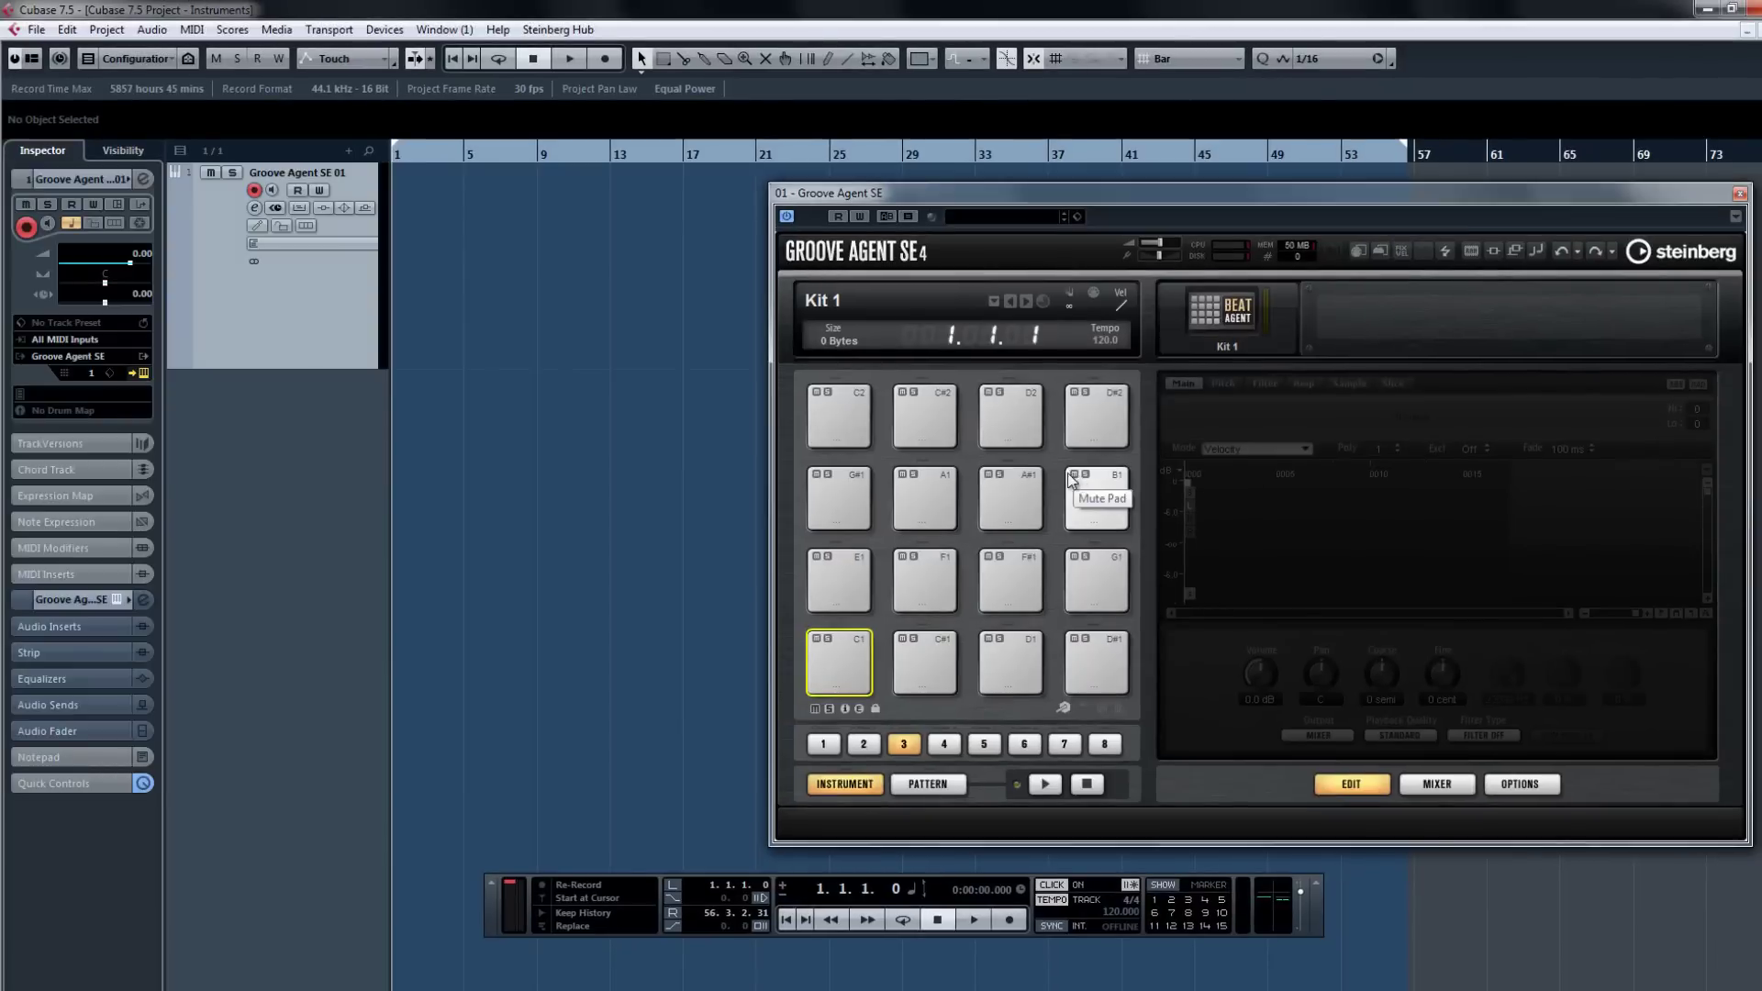
# Load the Collins Kit and activate Groove Agent's Out 4 [Stereo] output
pyautogui.click(994, 302)
pyautogui.scroll(-5, 863, 479)
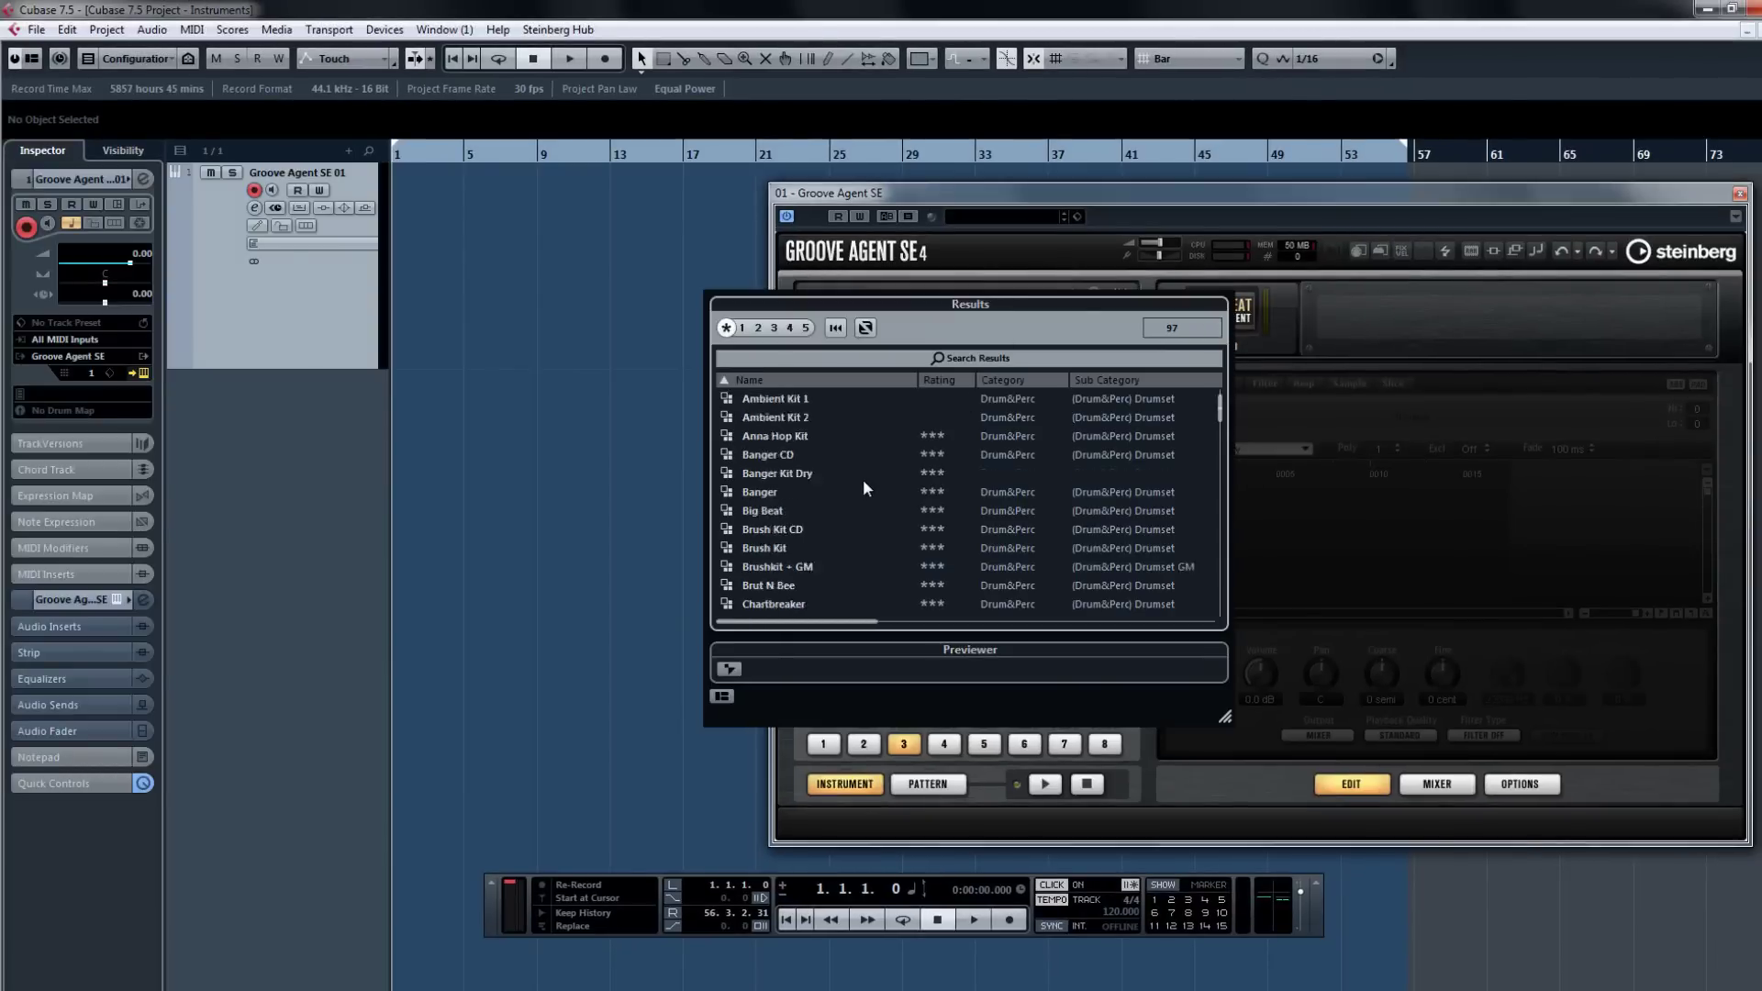
pyautogui.doubleClick(801, 545)
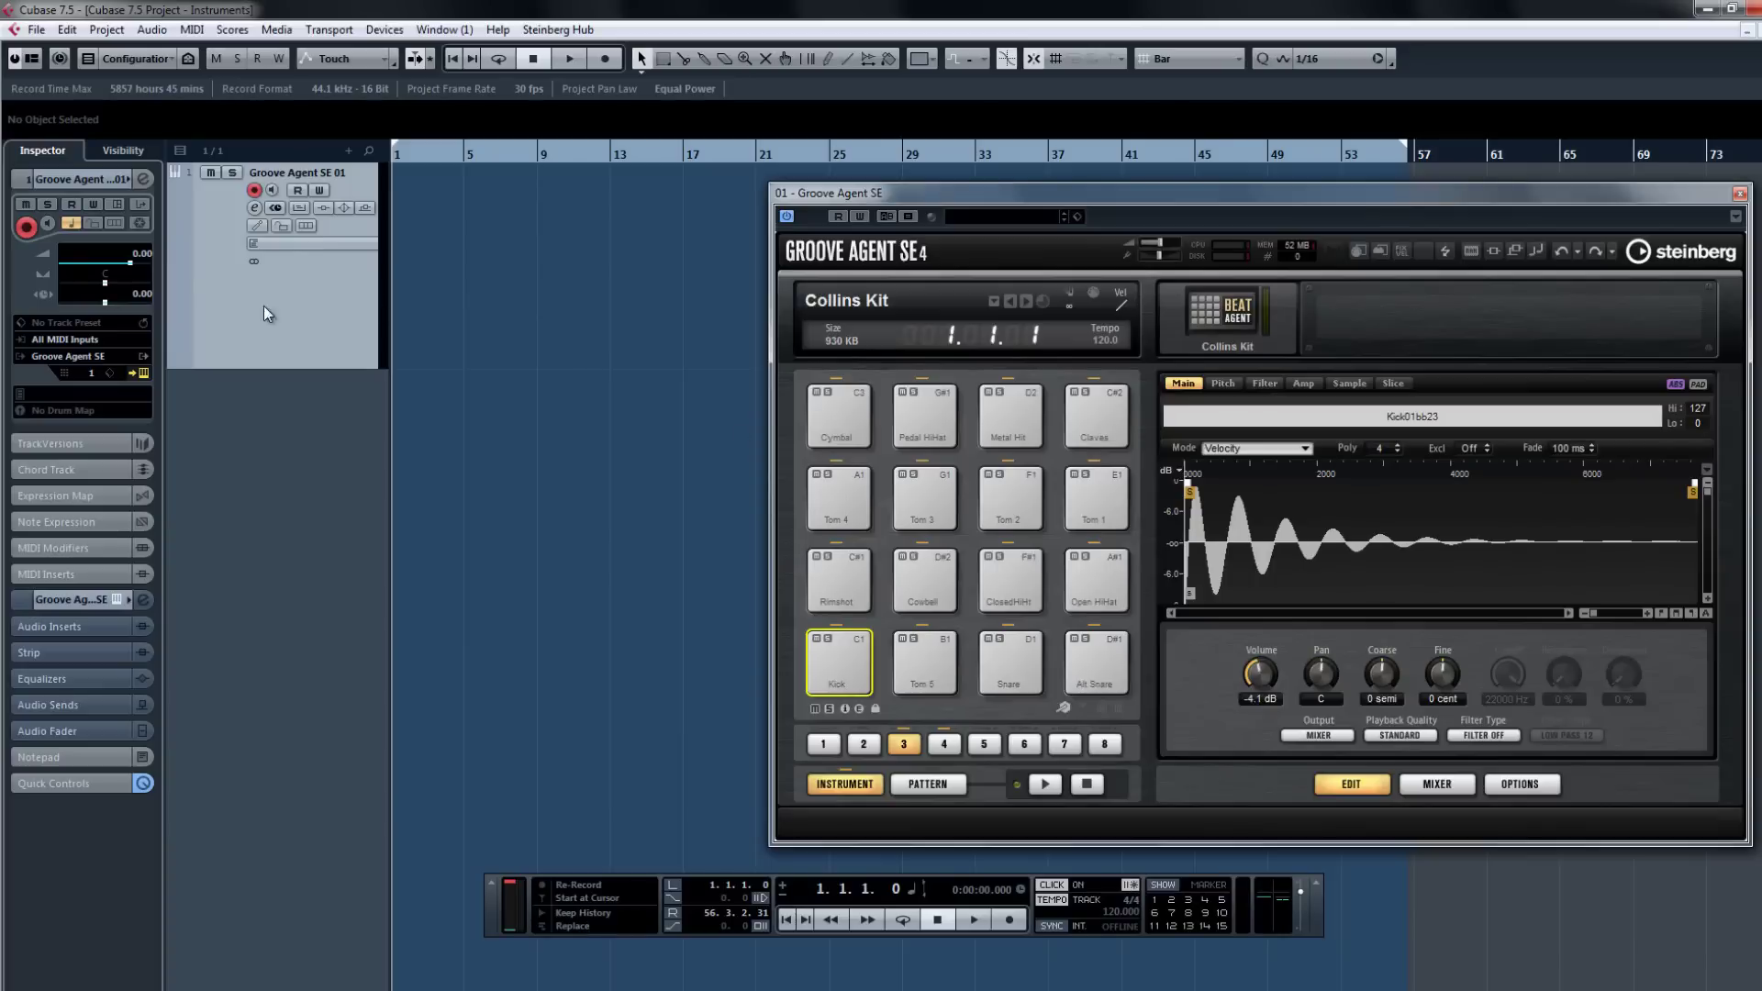
pyautogui.click(145, 355)
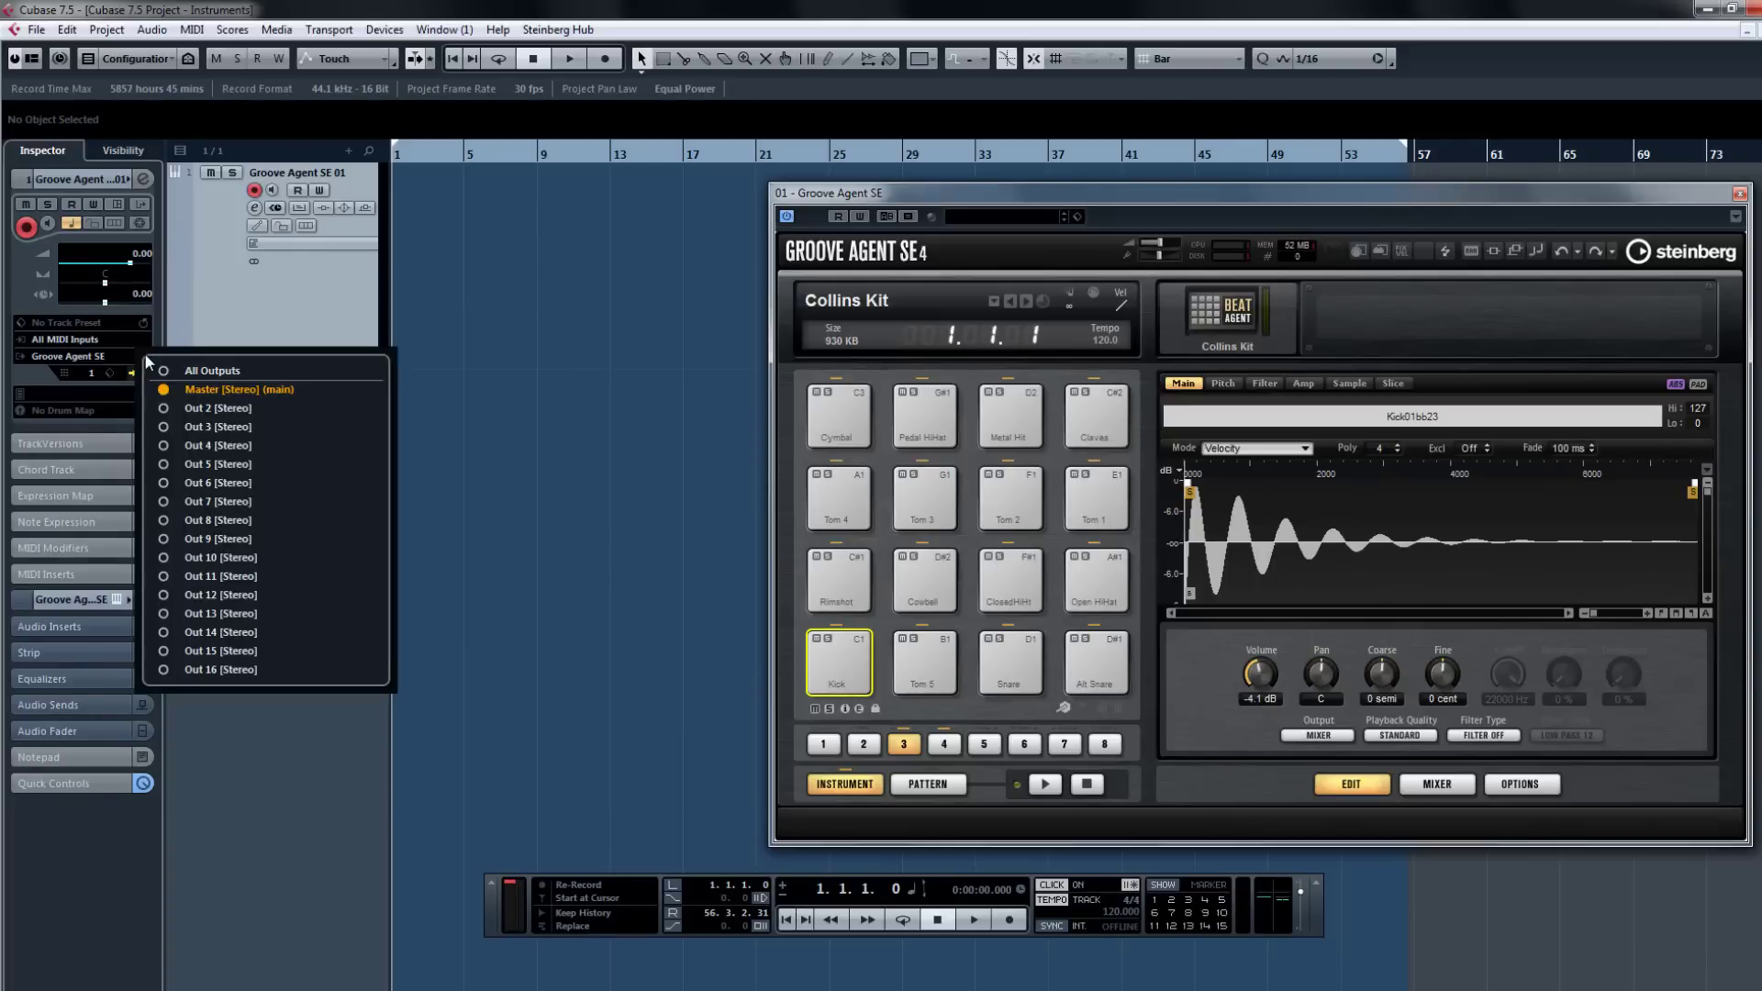
pyautogui.click(164, 445)
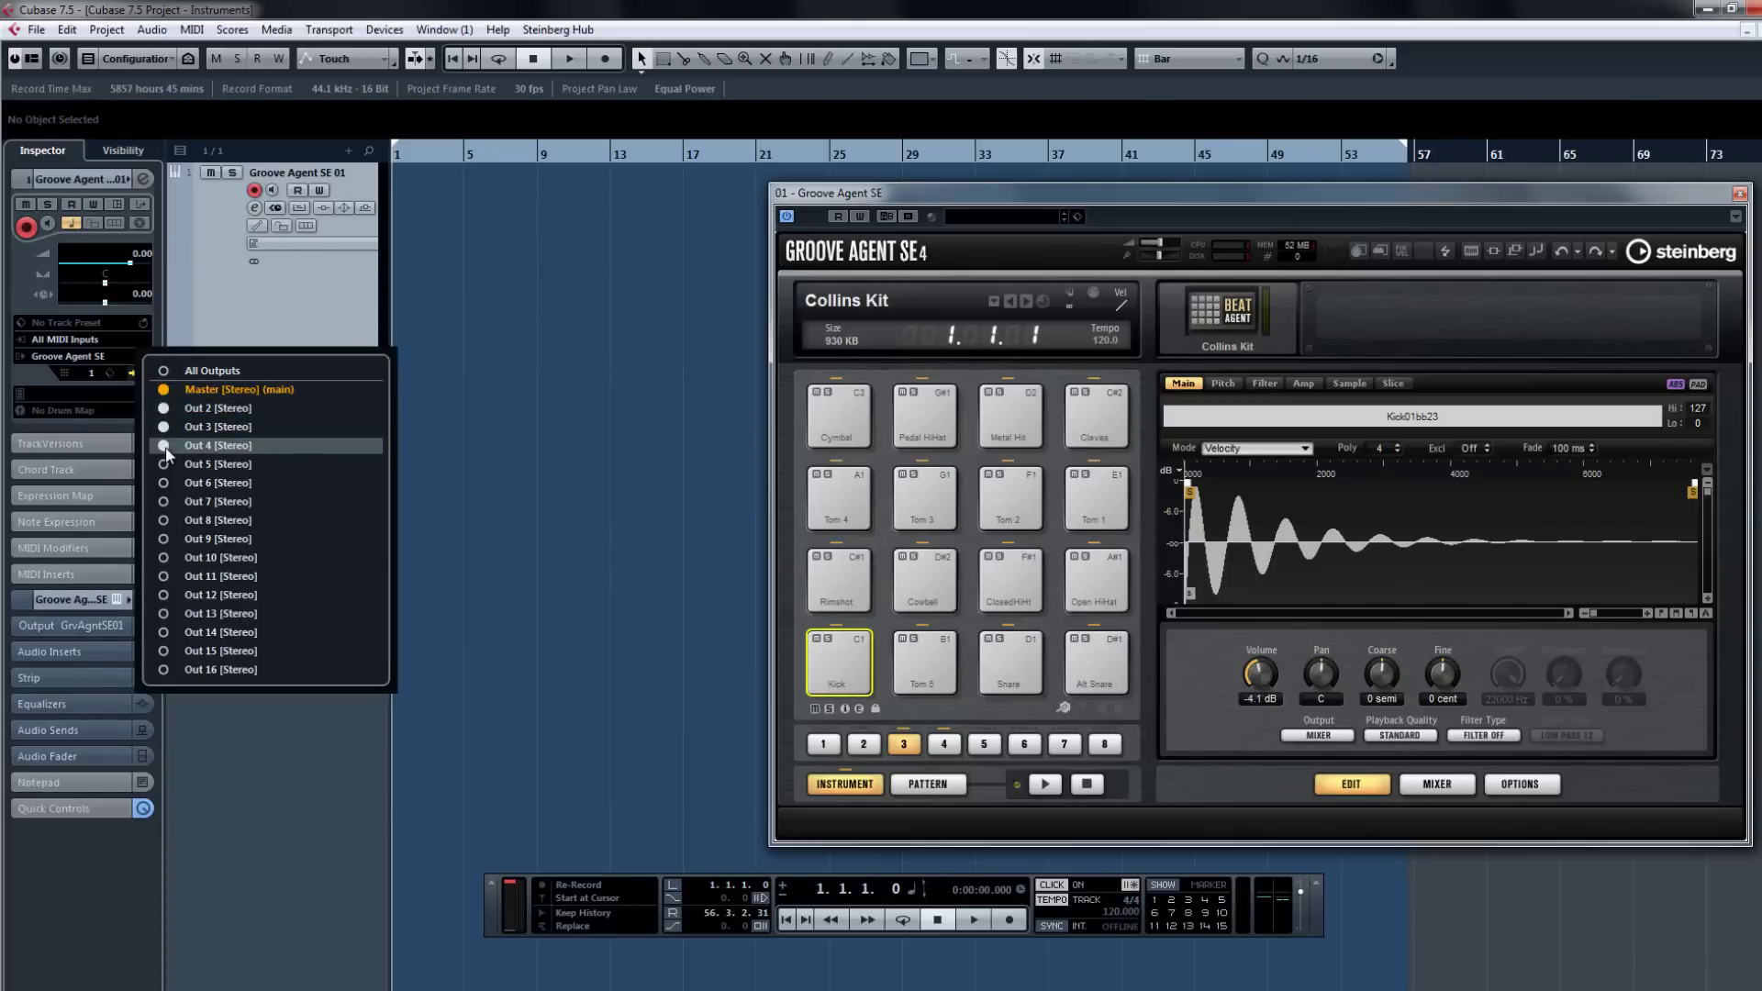
# Route the Snare pad to Out 2 and the hi-hat pads to Out 3
pyautogui.click(1006, 656)
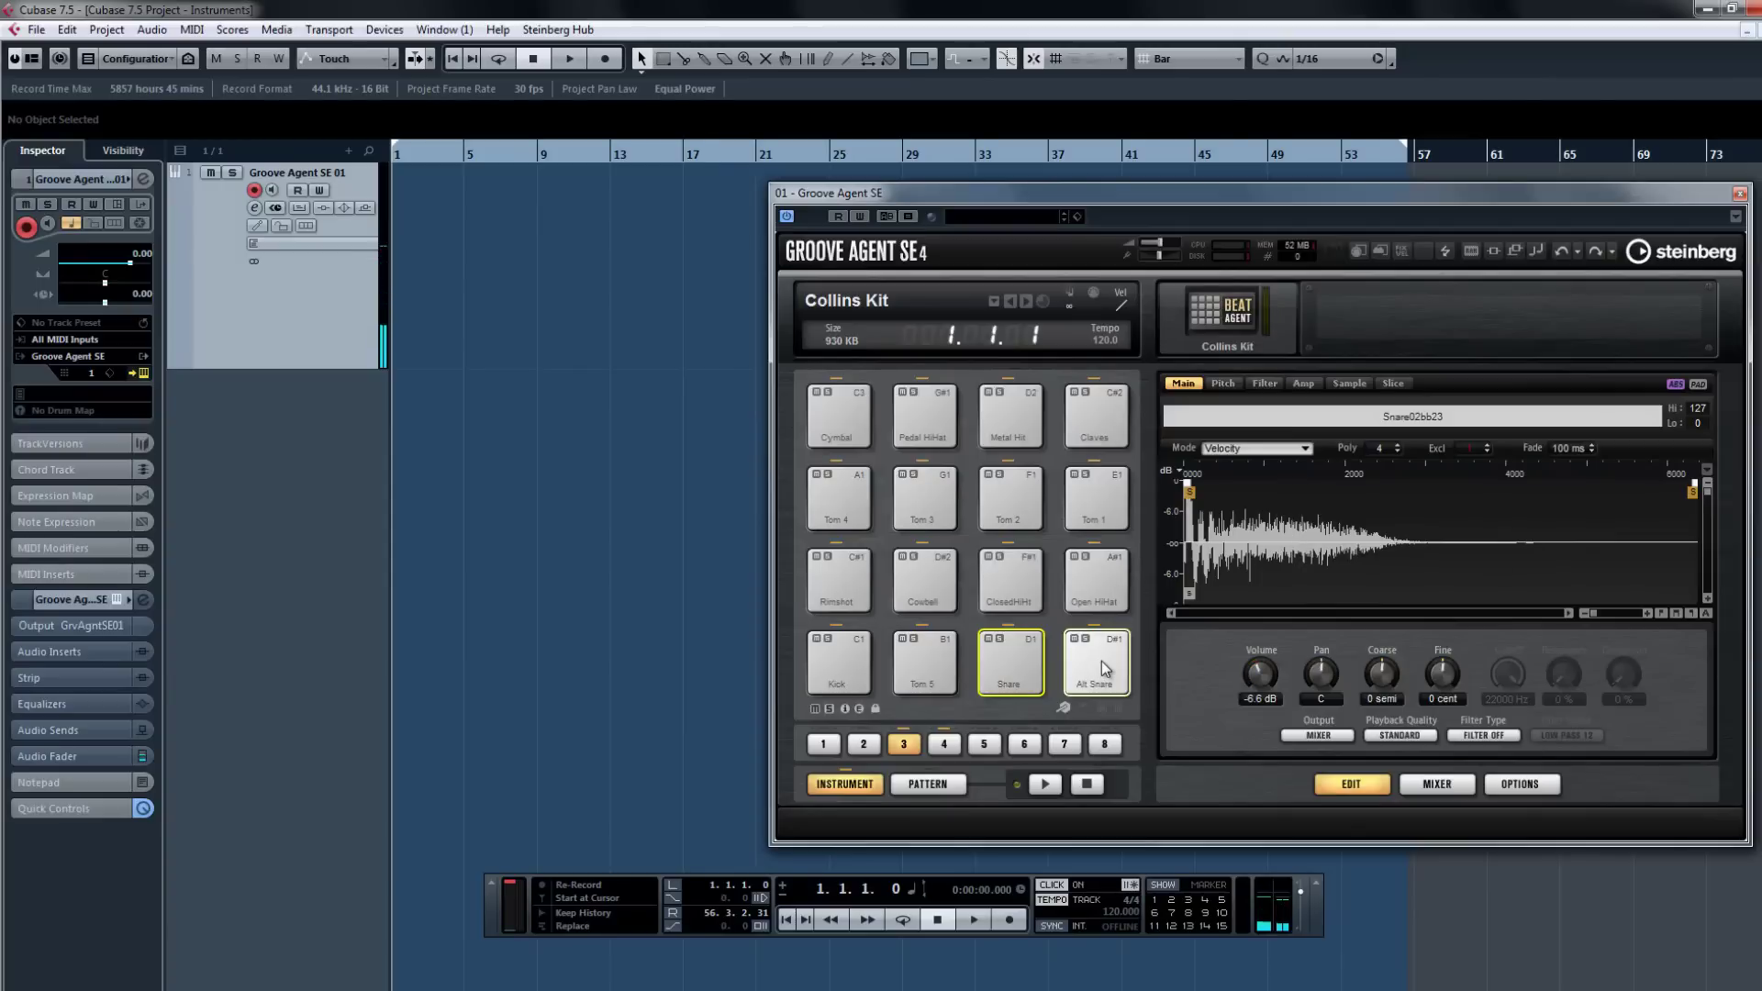
pyautogui.click(1318, 735)
pyautogui.click(1312, 364)
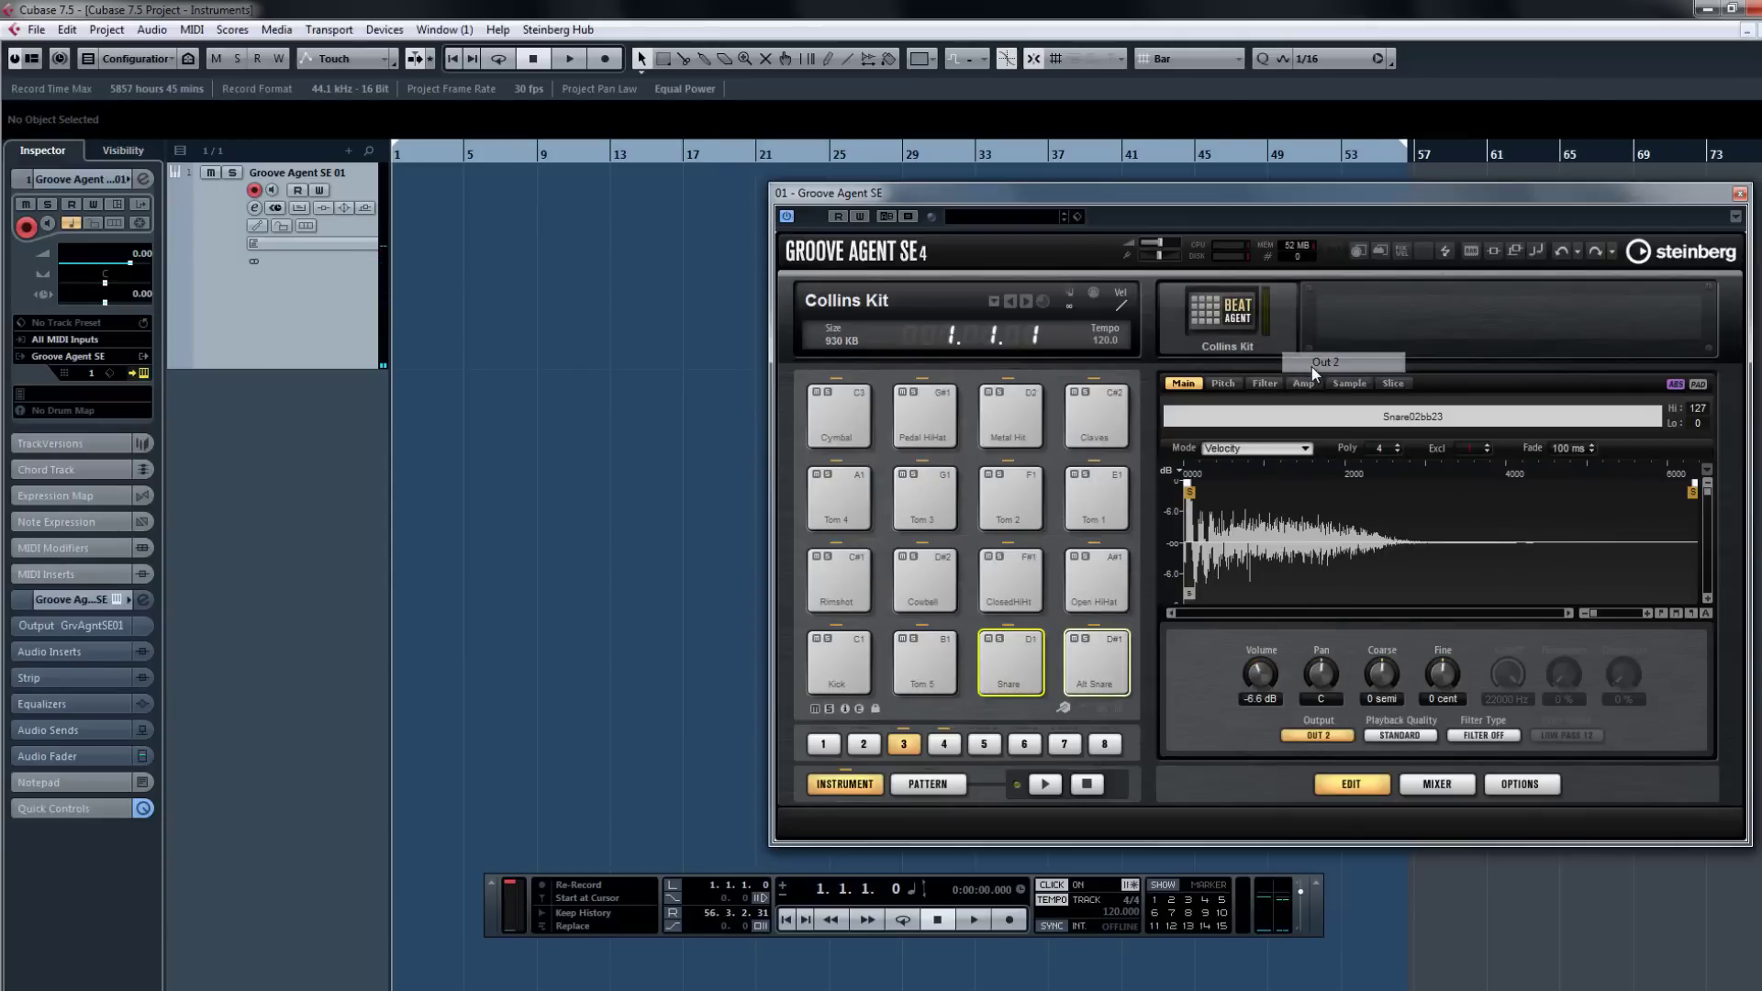
pyautogui.click(1009, 580)
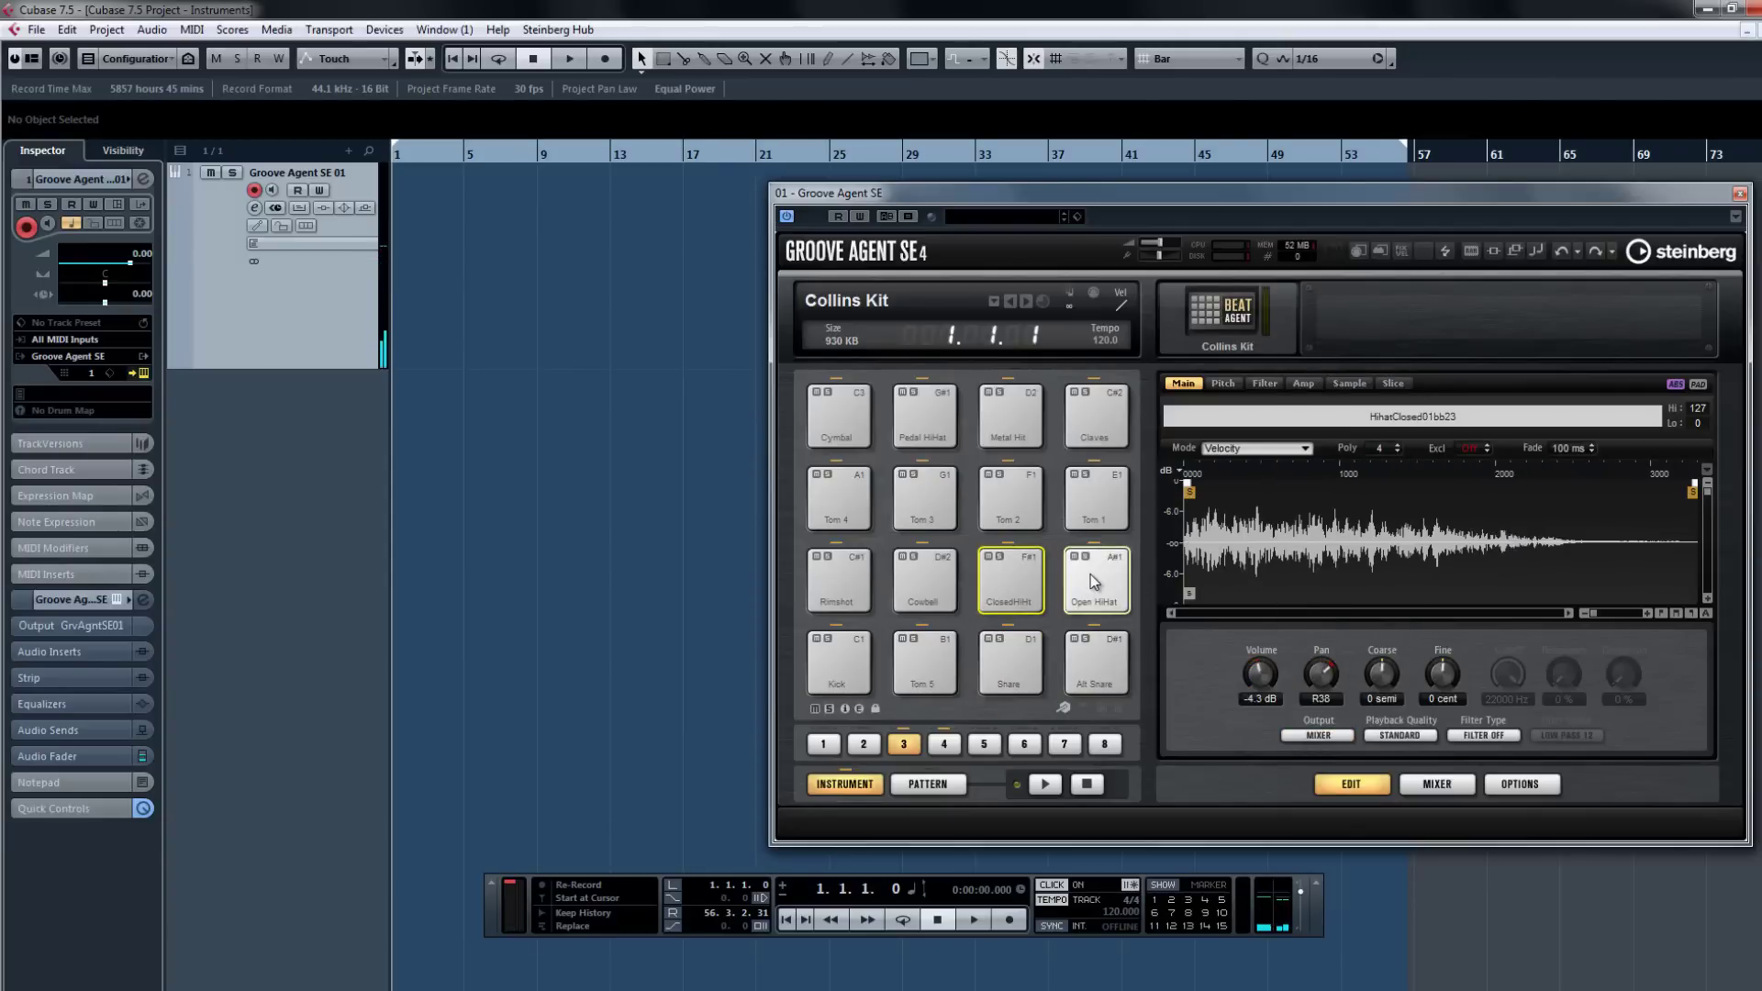
pyautogui.click(1318, 736)
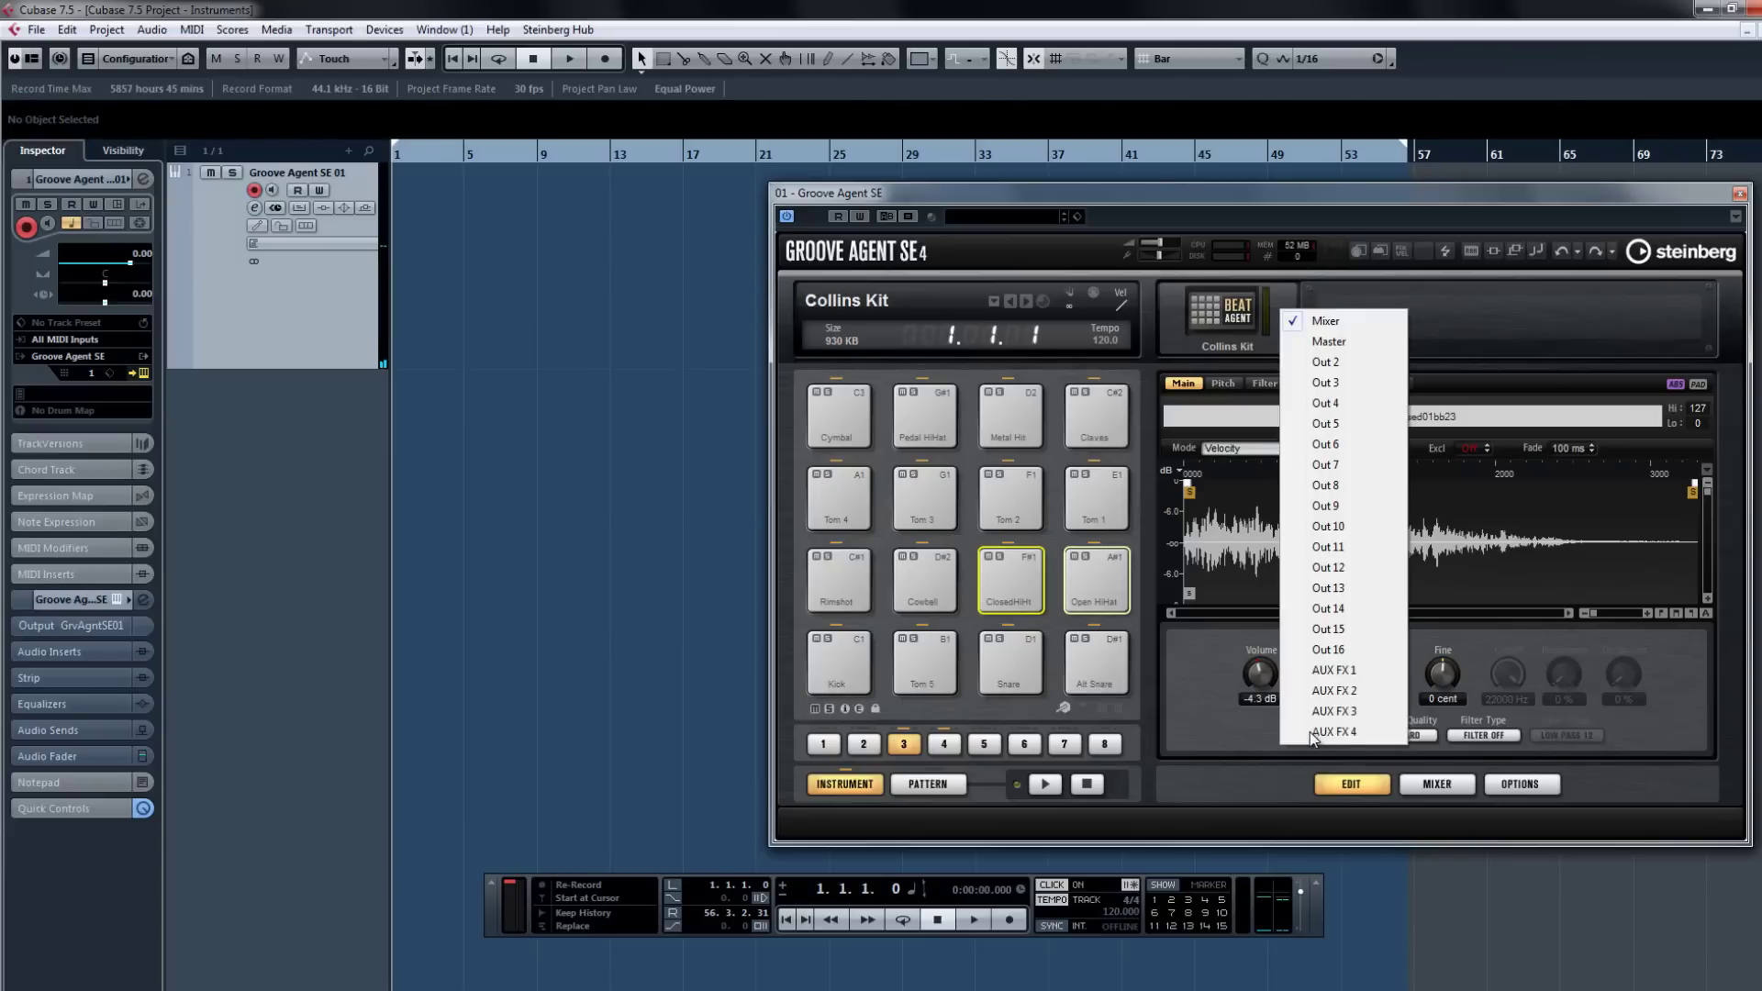
pyautogui.click(1324, 384)
# Select the four tom pads, Tom 1–4, and send them to Out 4
pyautogui.click(841, 521)
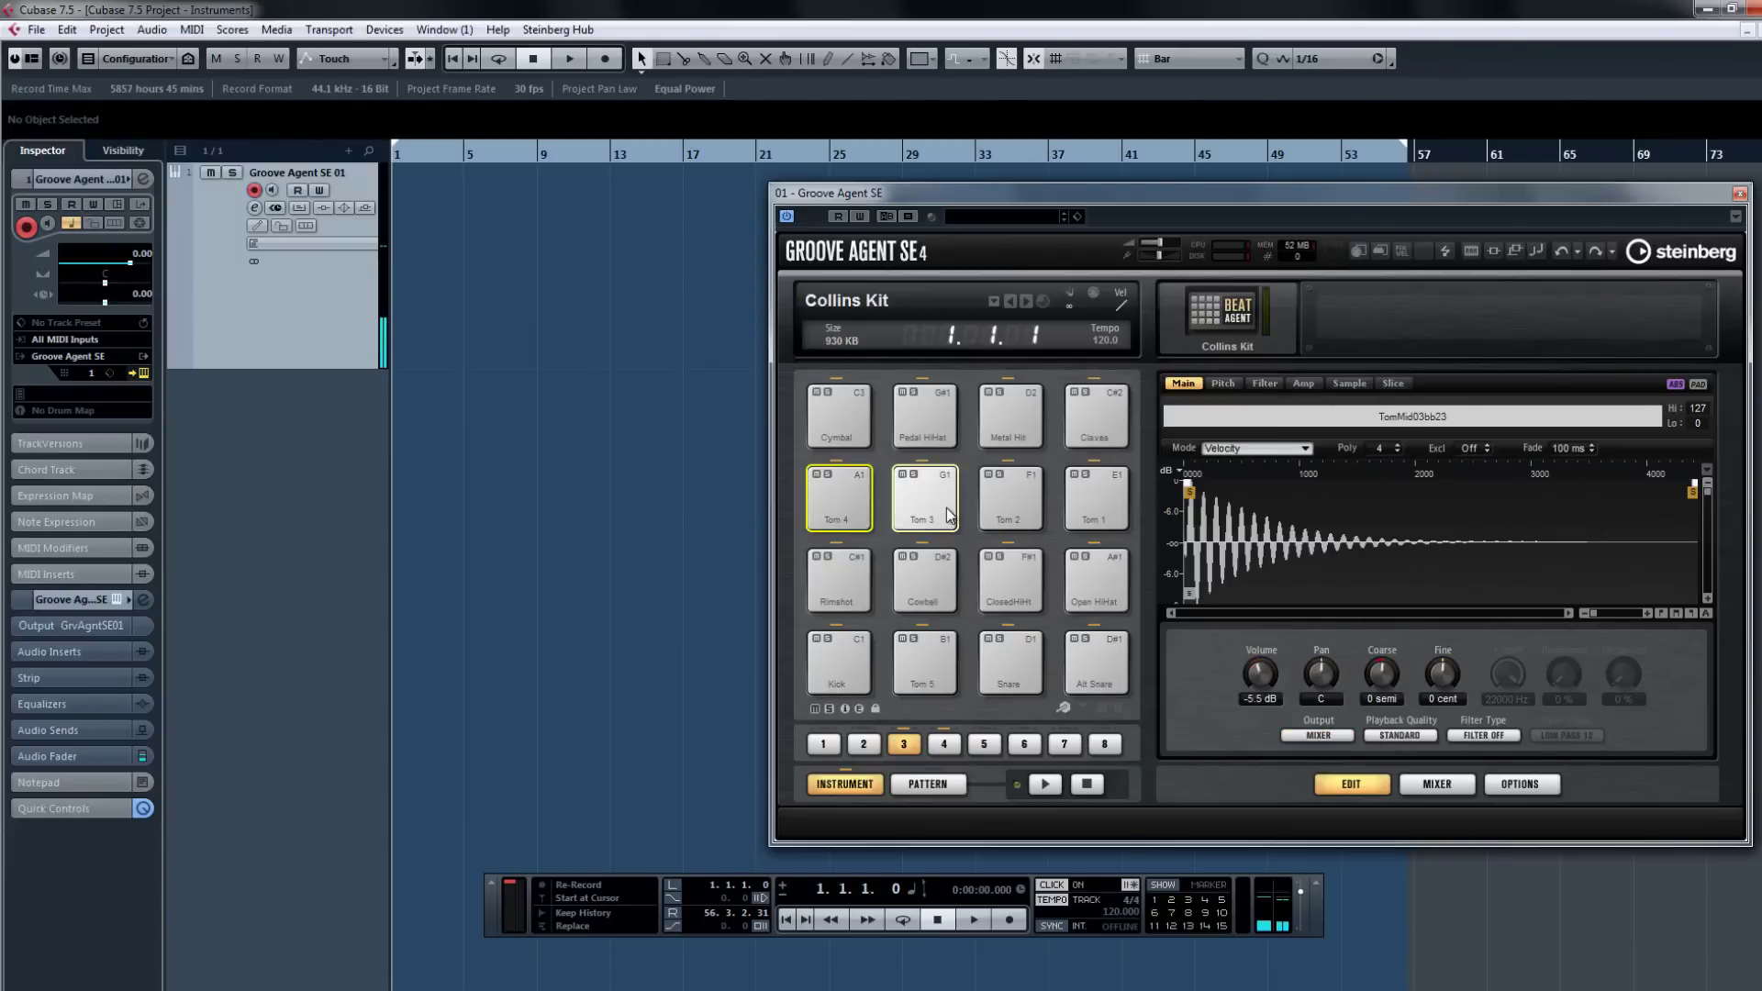
pyautogui.keyDown('shift'); pyautogui.click(1083, 496); pyautogui.keyUp('shift')
pyautogui.click(1318, 735)
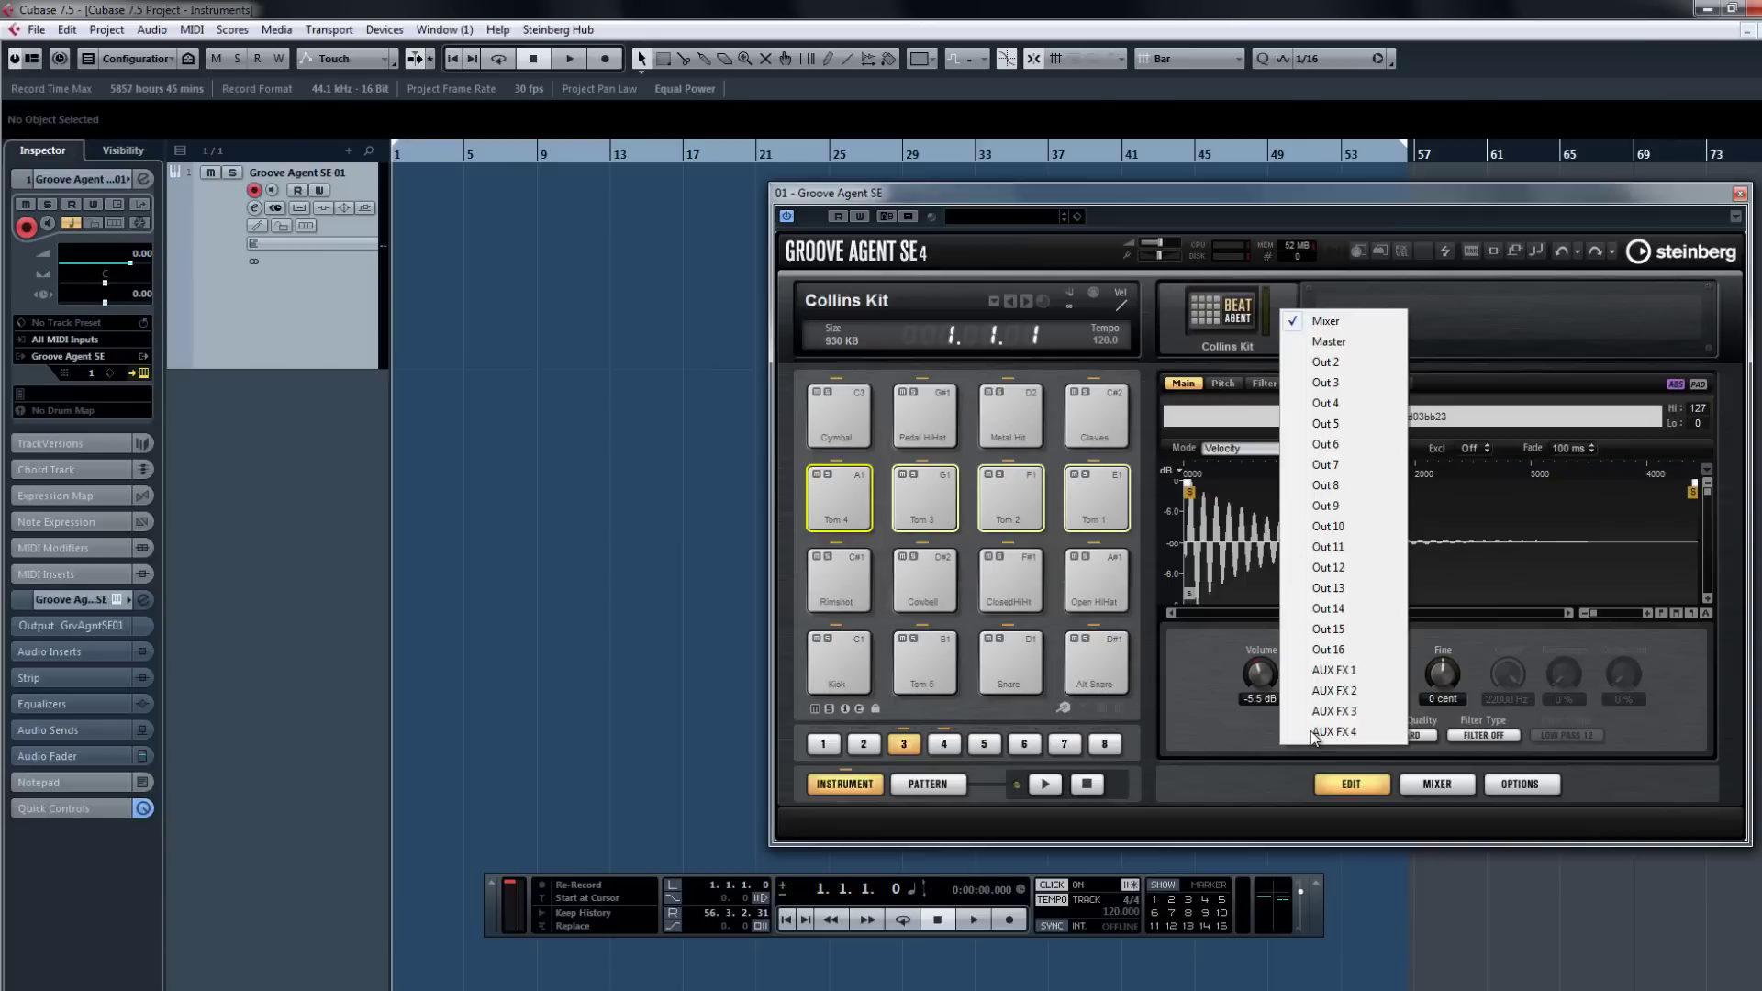
pyautogui.click(1323, 404)
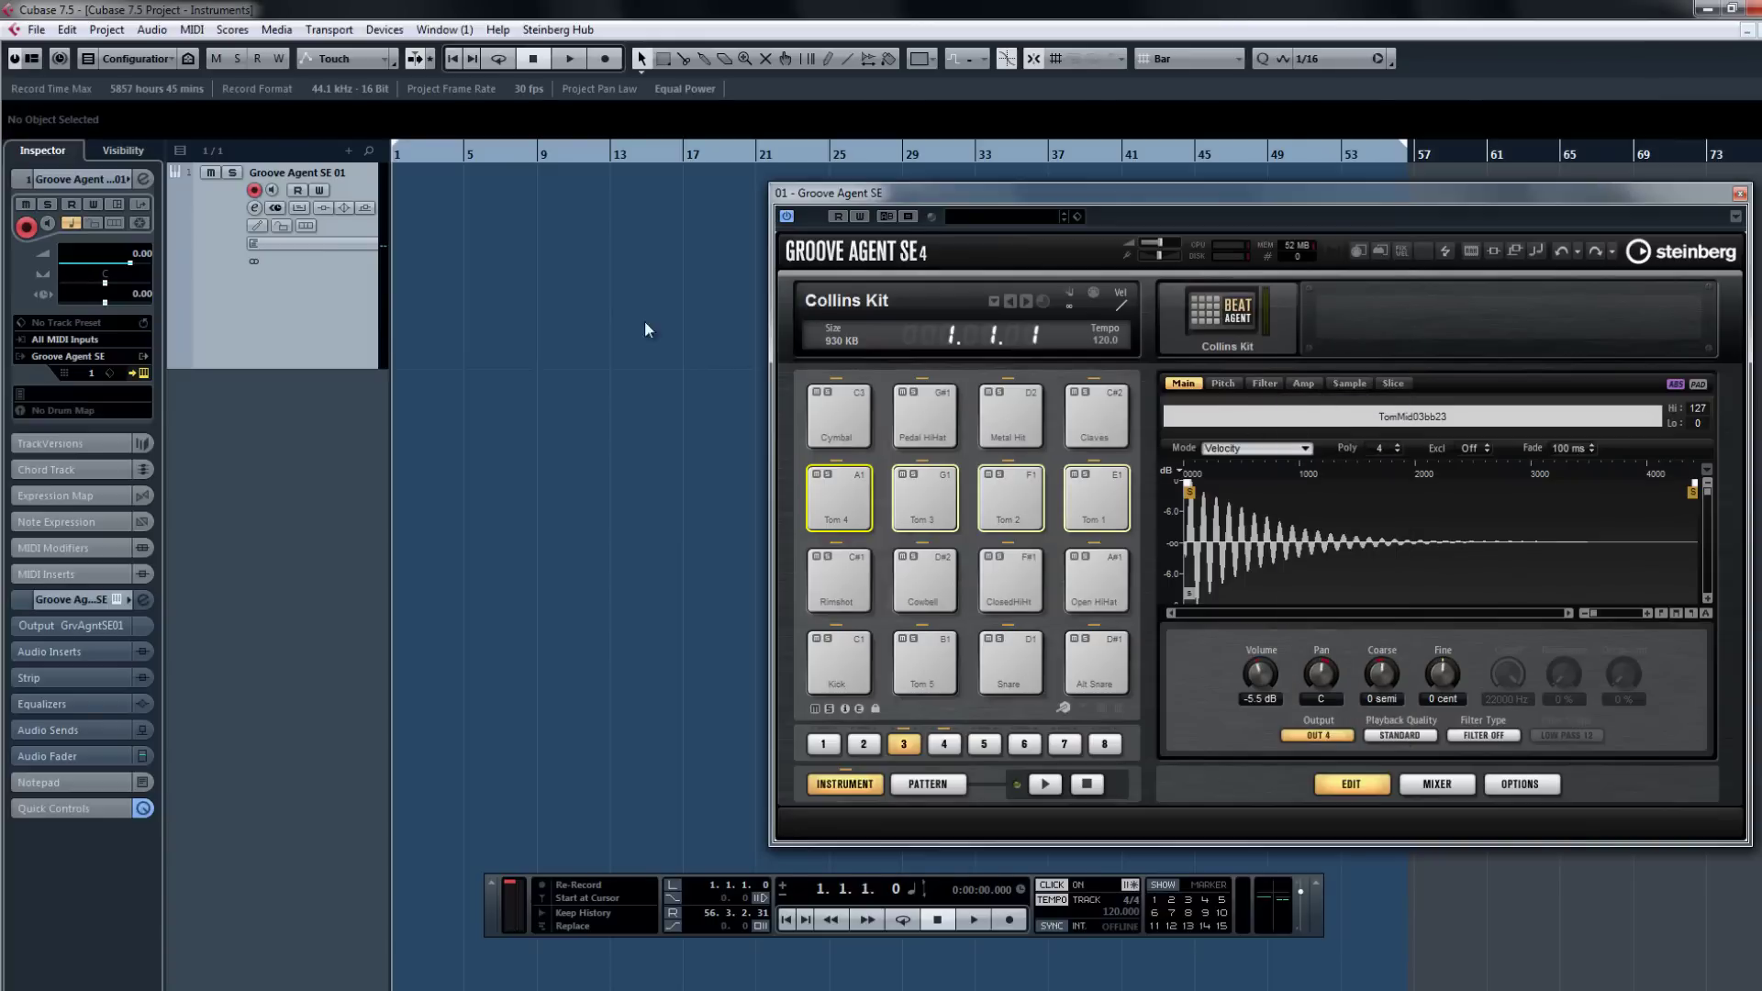
pyautogui.click(385, 29)
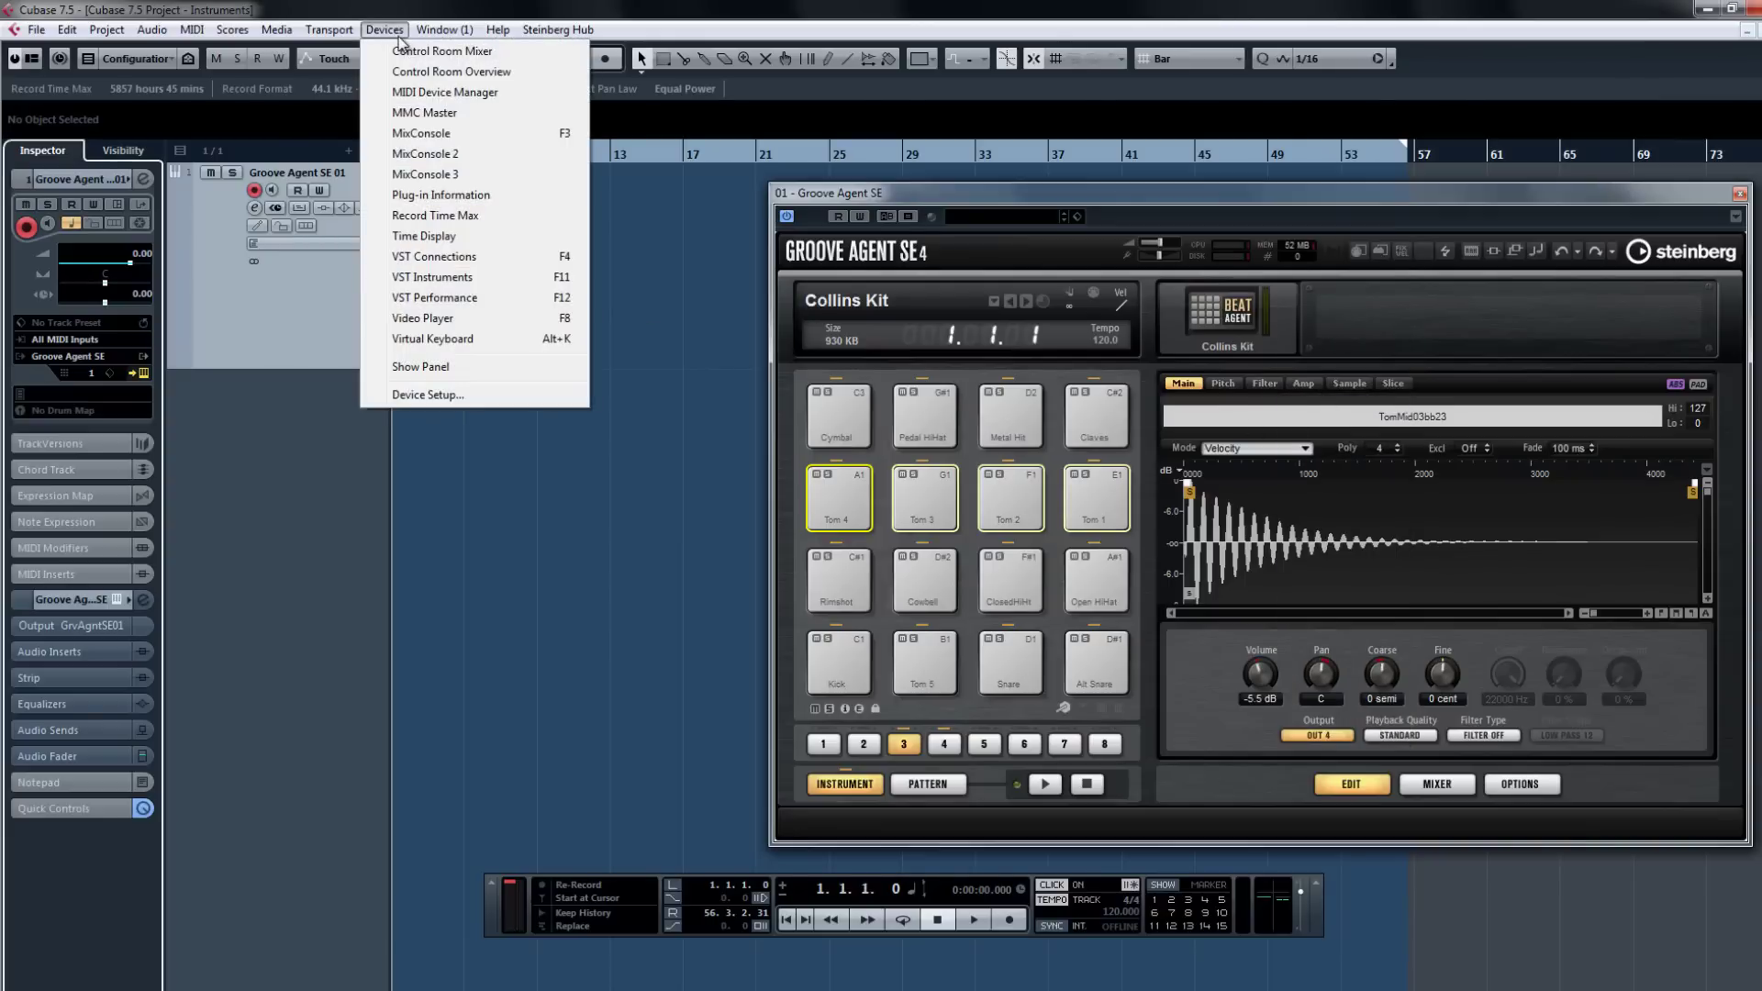
# Open the MixConsole and play the Kick, Snare, Tom 4 and Tom 2 pads while watching meters
pyautogui.click(395, 134)
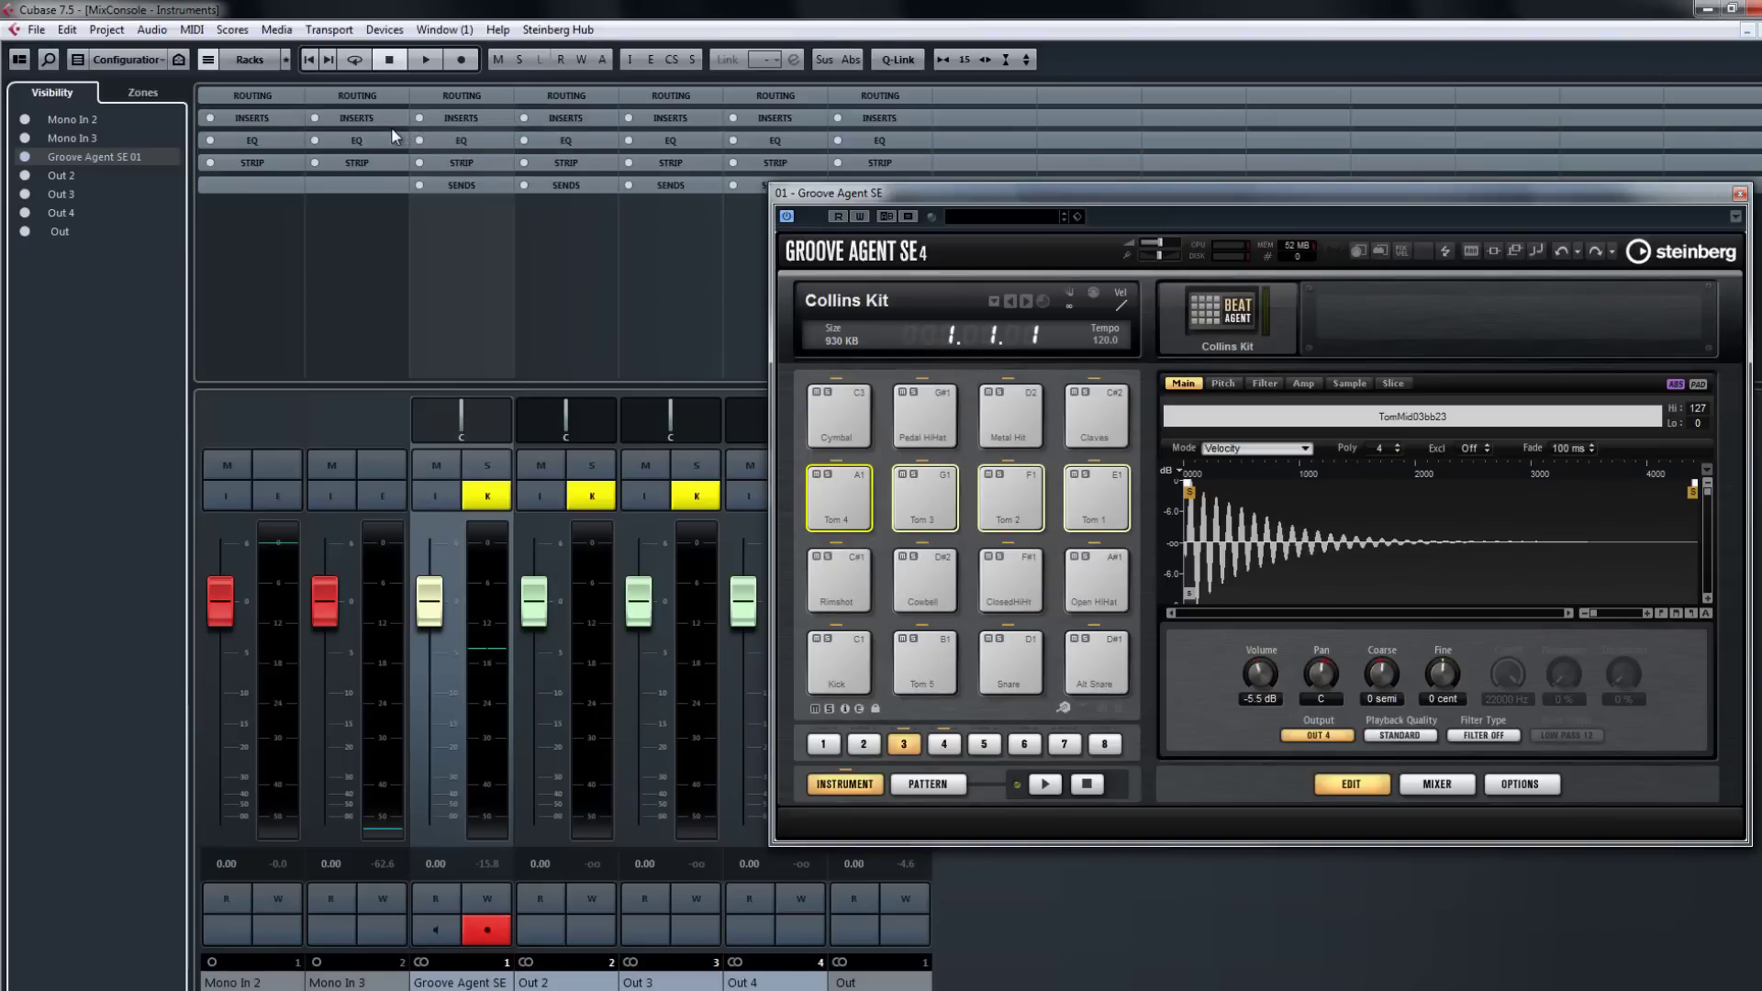
pyautogui.click(842, 665)
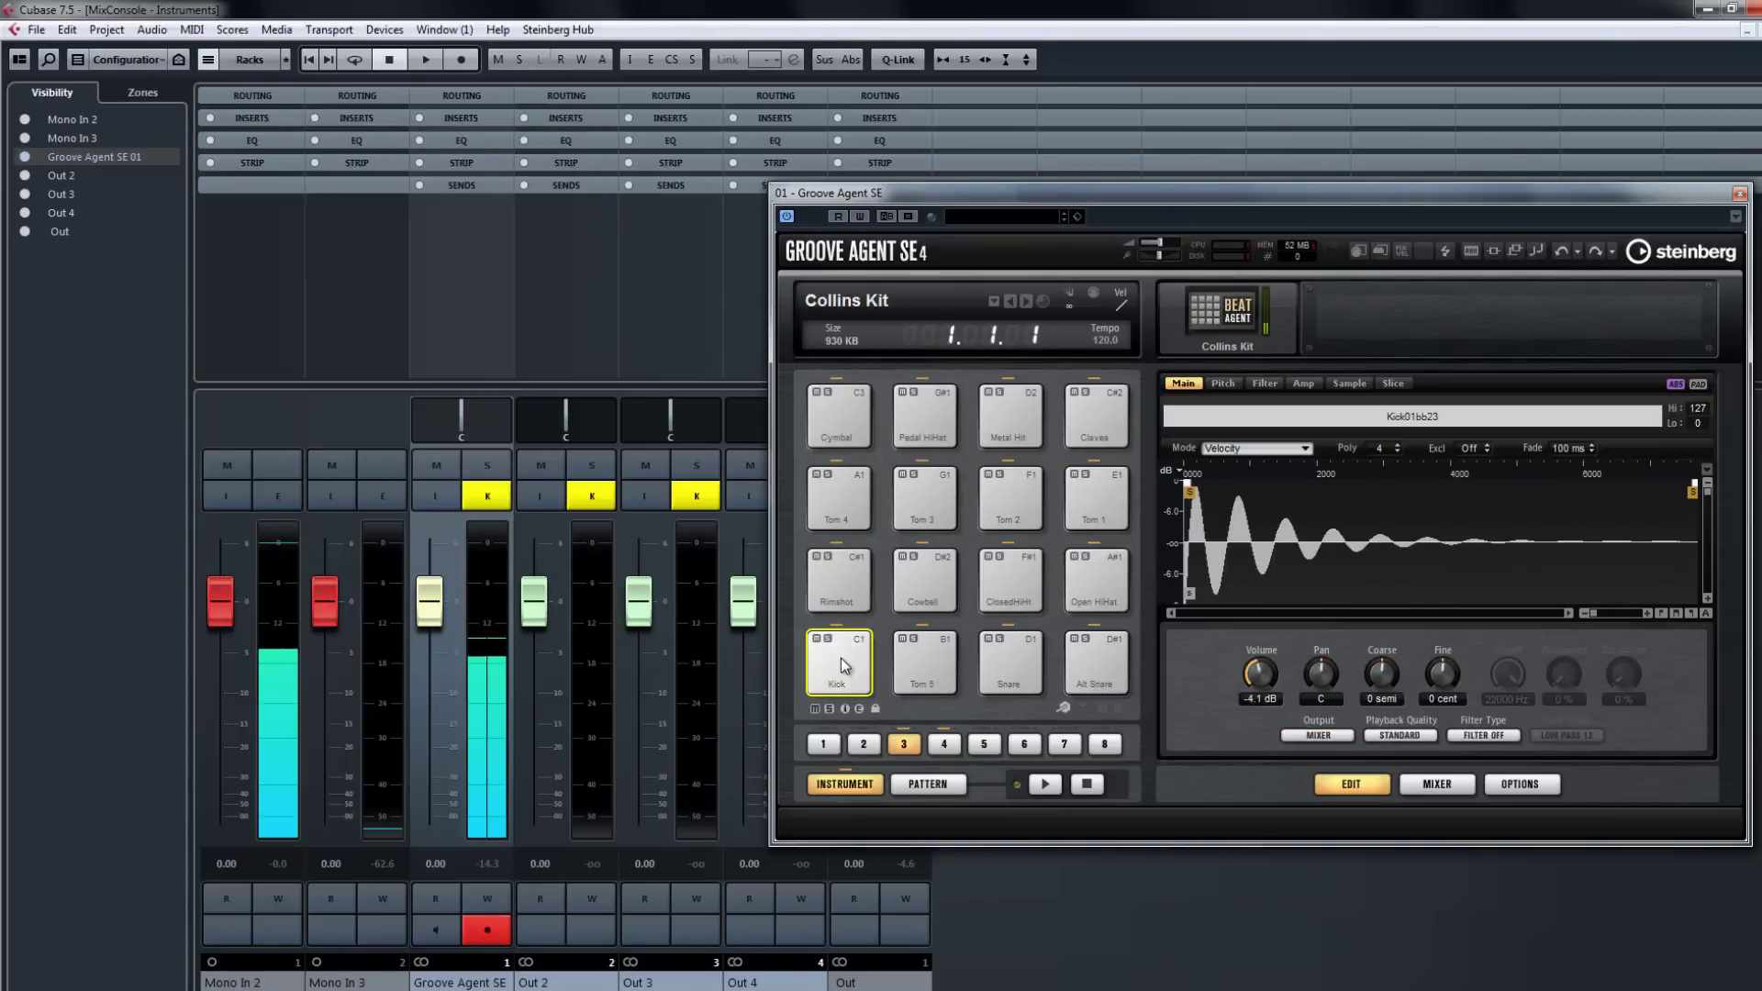
pyautogui.click(993, 663)
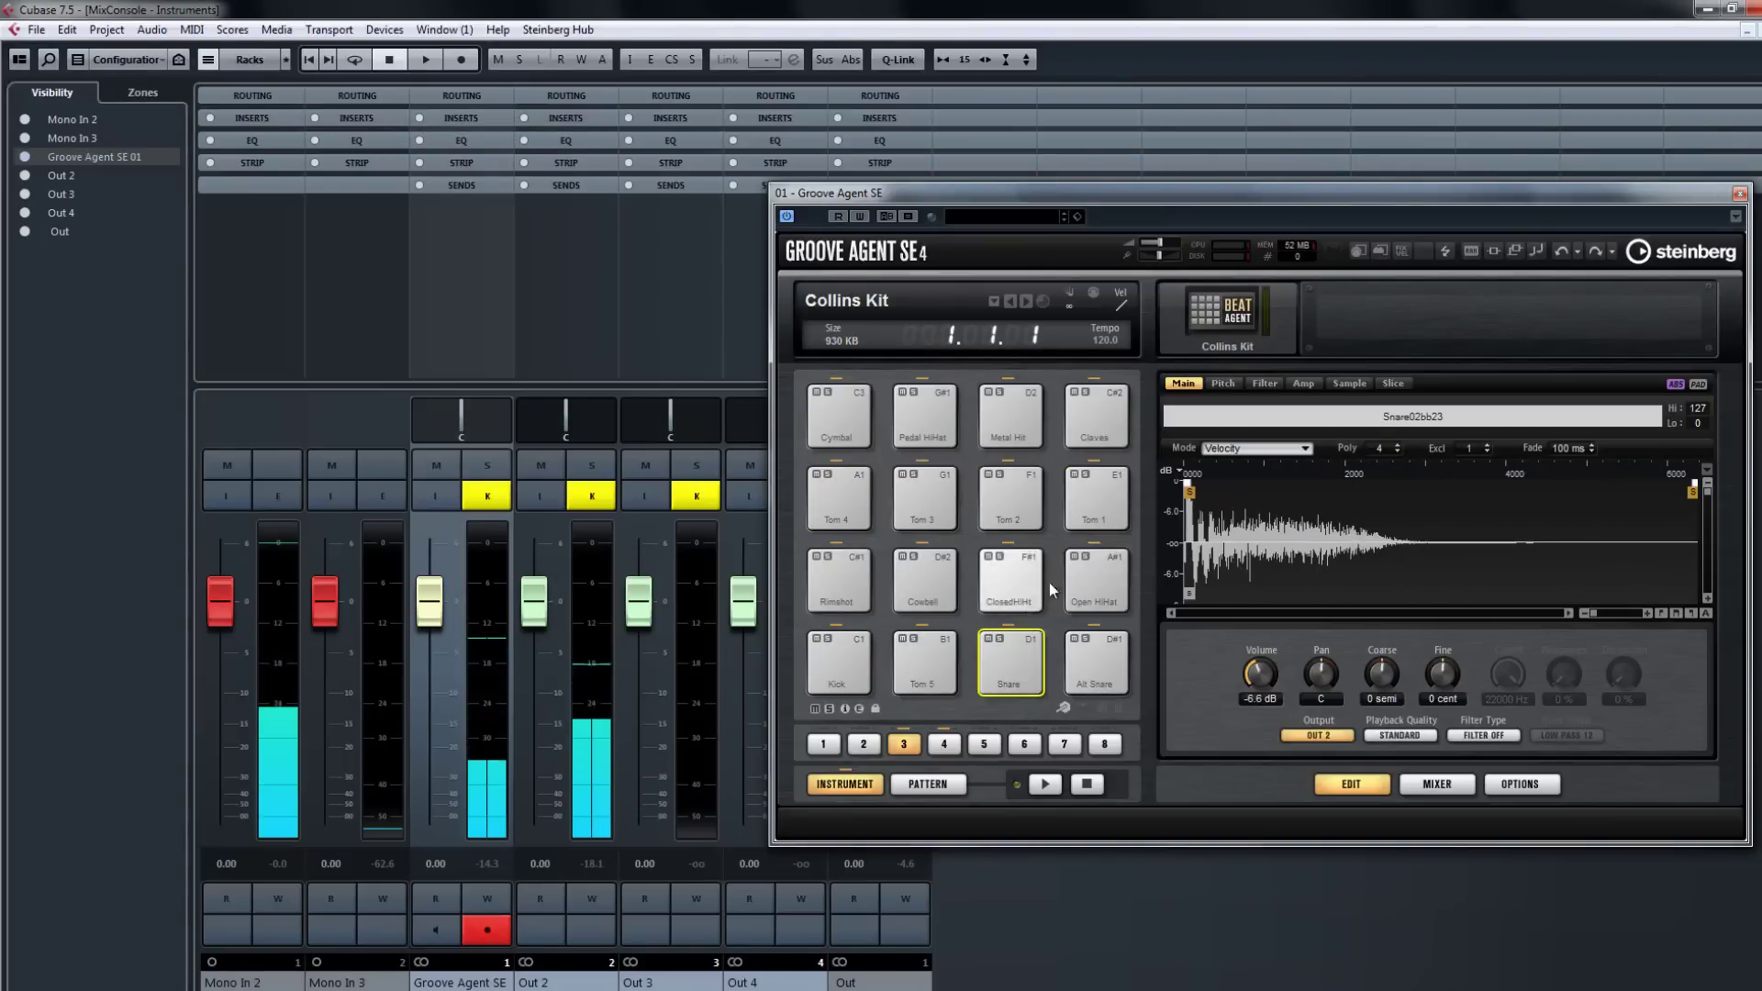
pyautogui.click(839, 500)
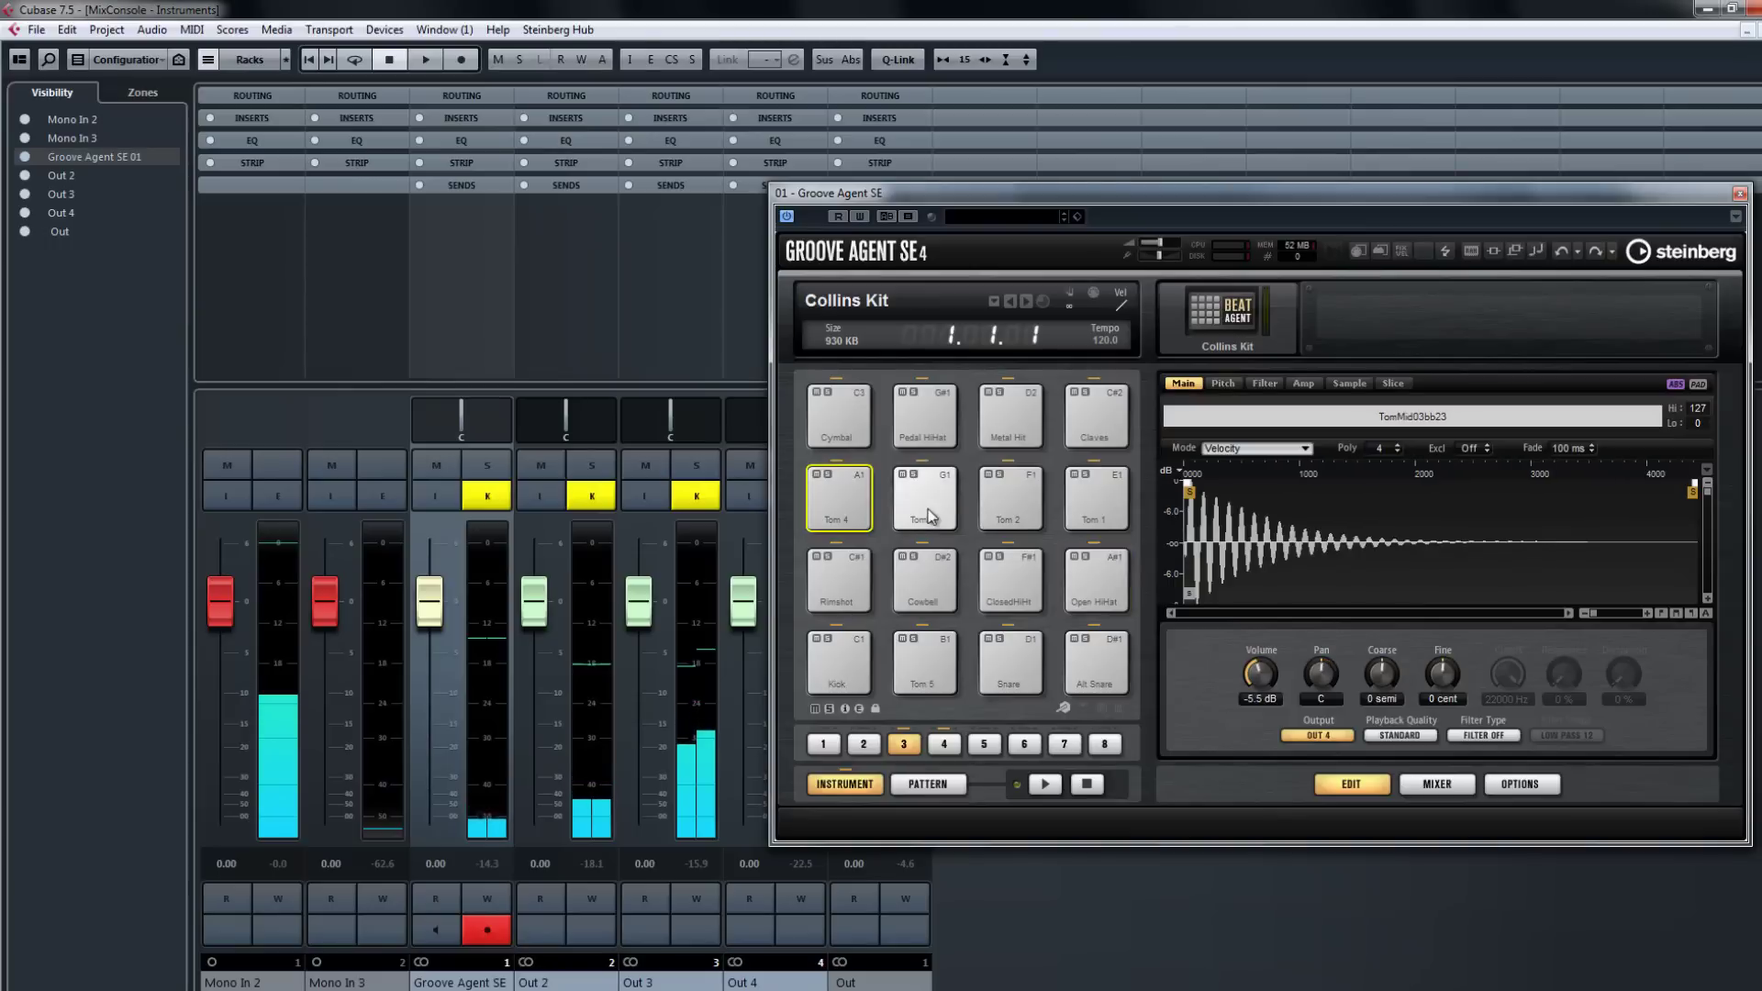
pyautogui.click(1005, 499)
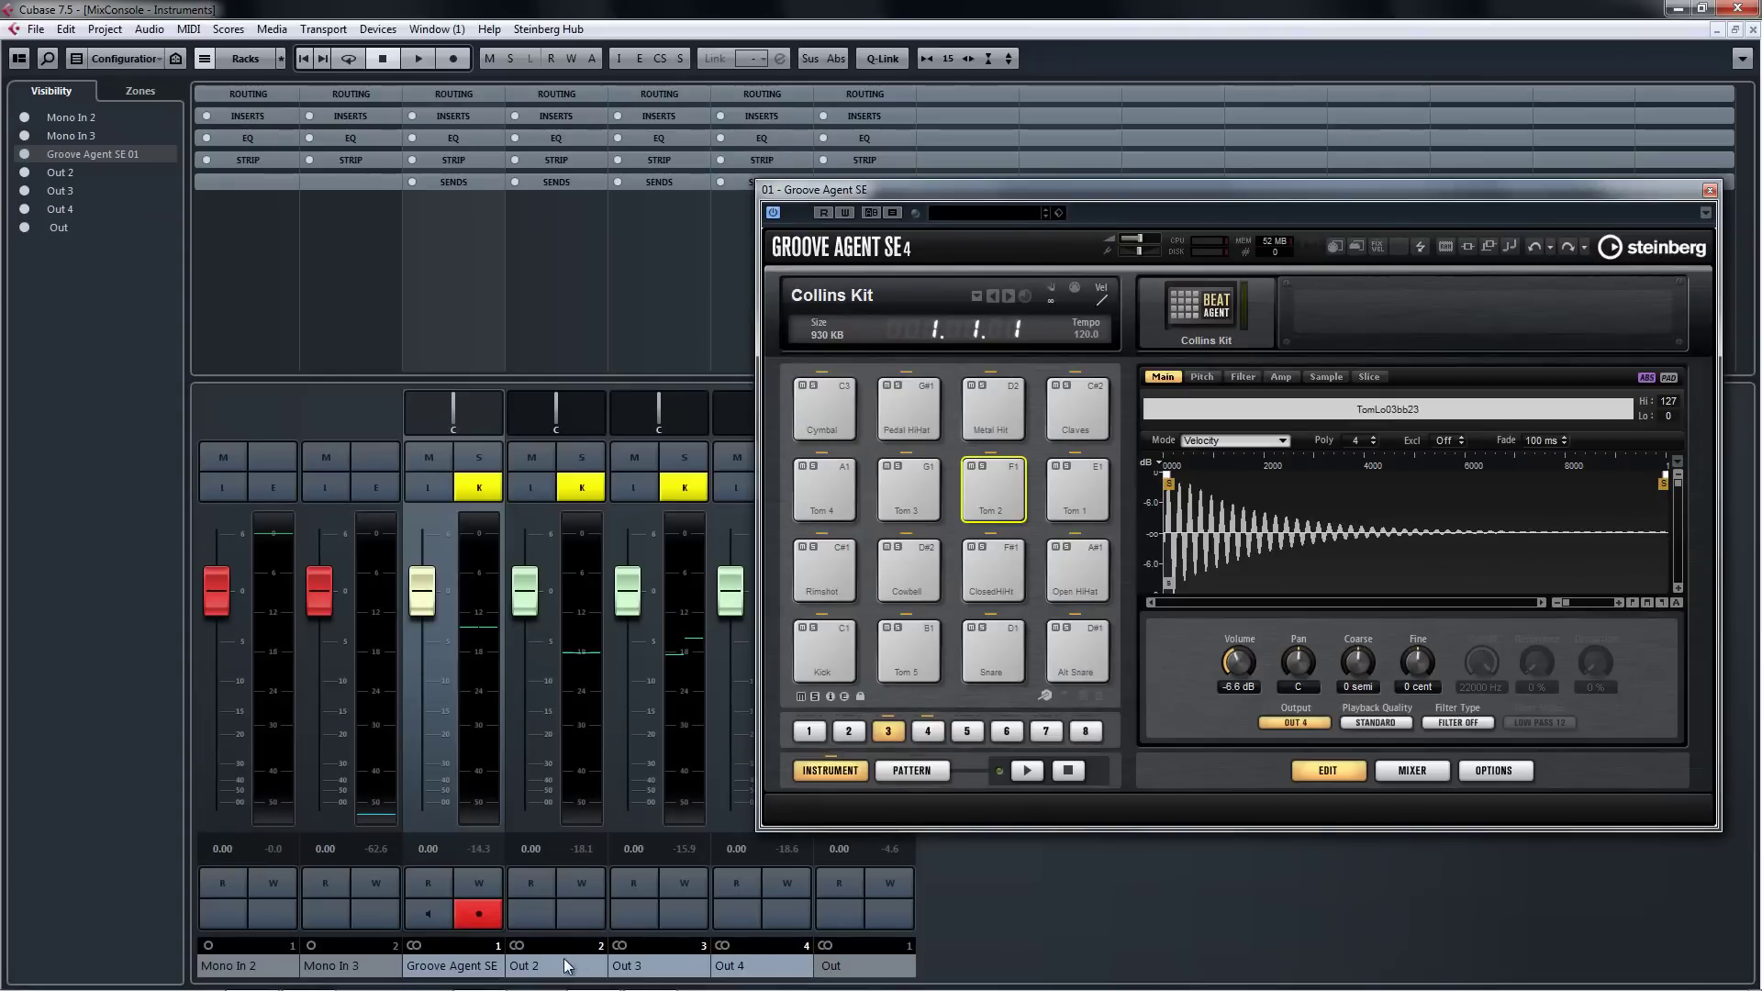
# Rename channels Out 2, Out 3 and Out 4 to Snares, Hats and Toms
pyautogui.doubleClick(563, 966)
pyautogui.write('SNares')
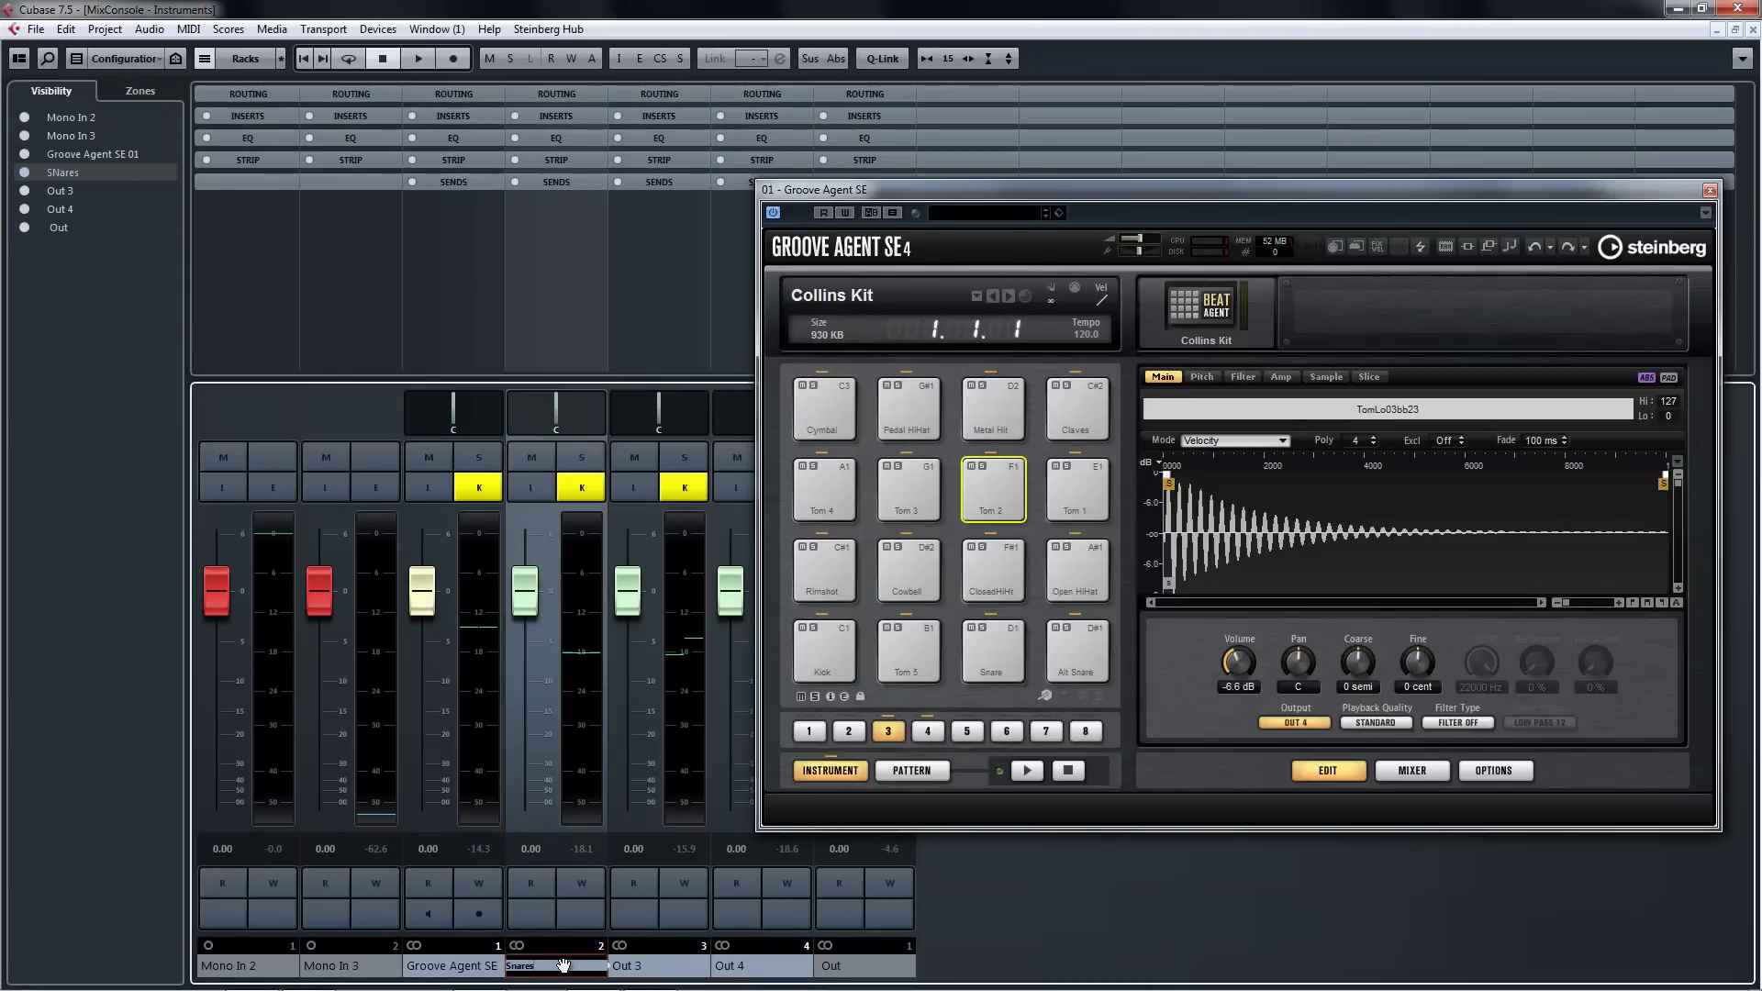
pyautogui.press('Return')
pyautogui.doubleClick(631, 965)
pyautogui.write('Hats')
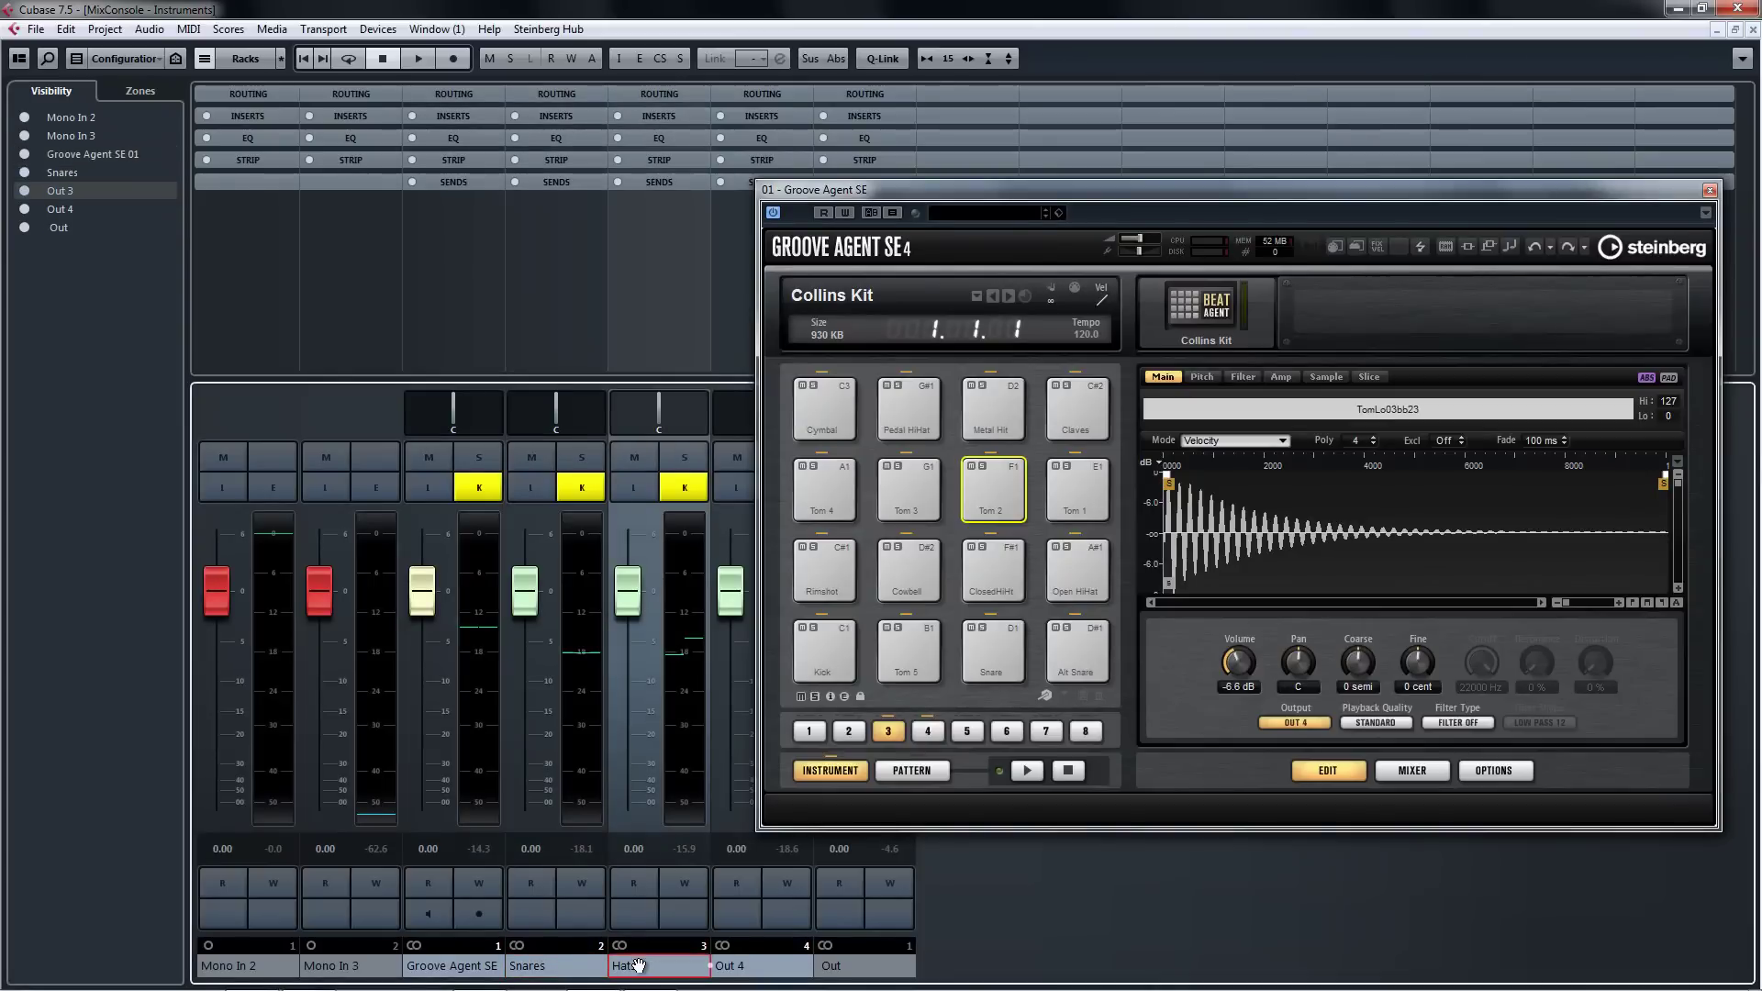
pyautogui.doubleClick(735, 959)
pyautogui.write('Tom')
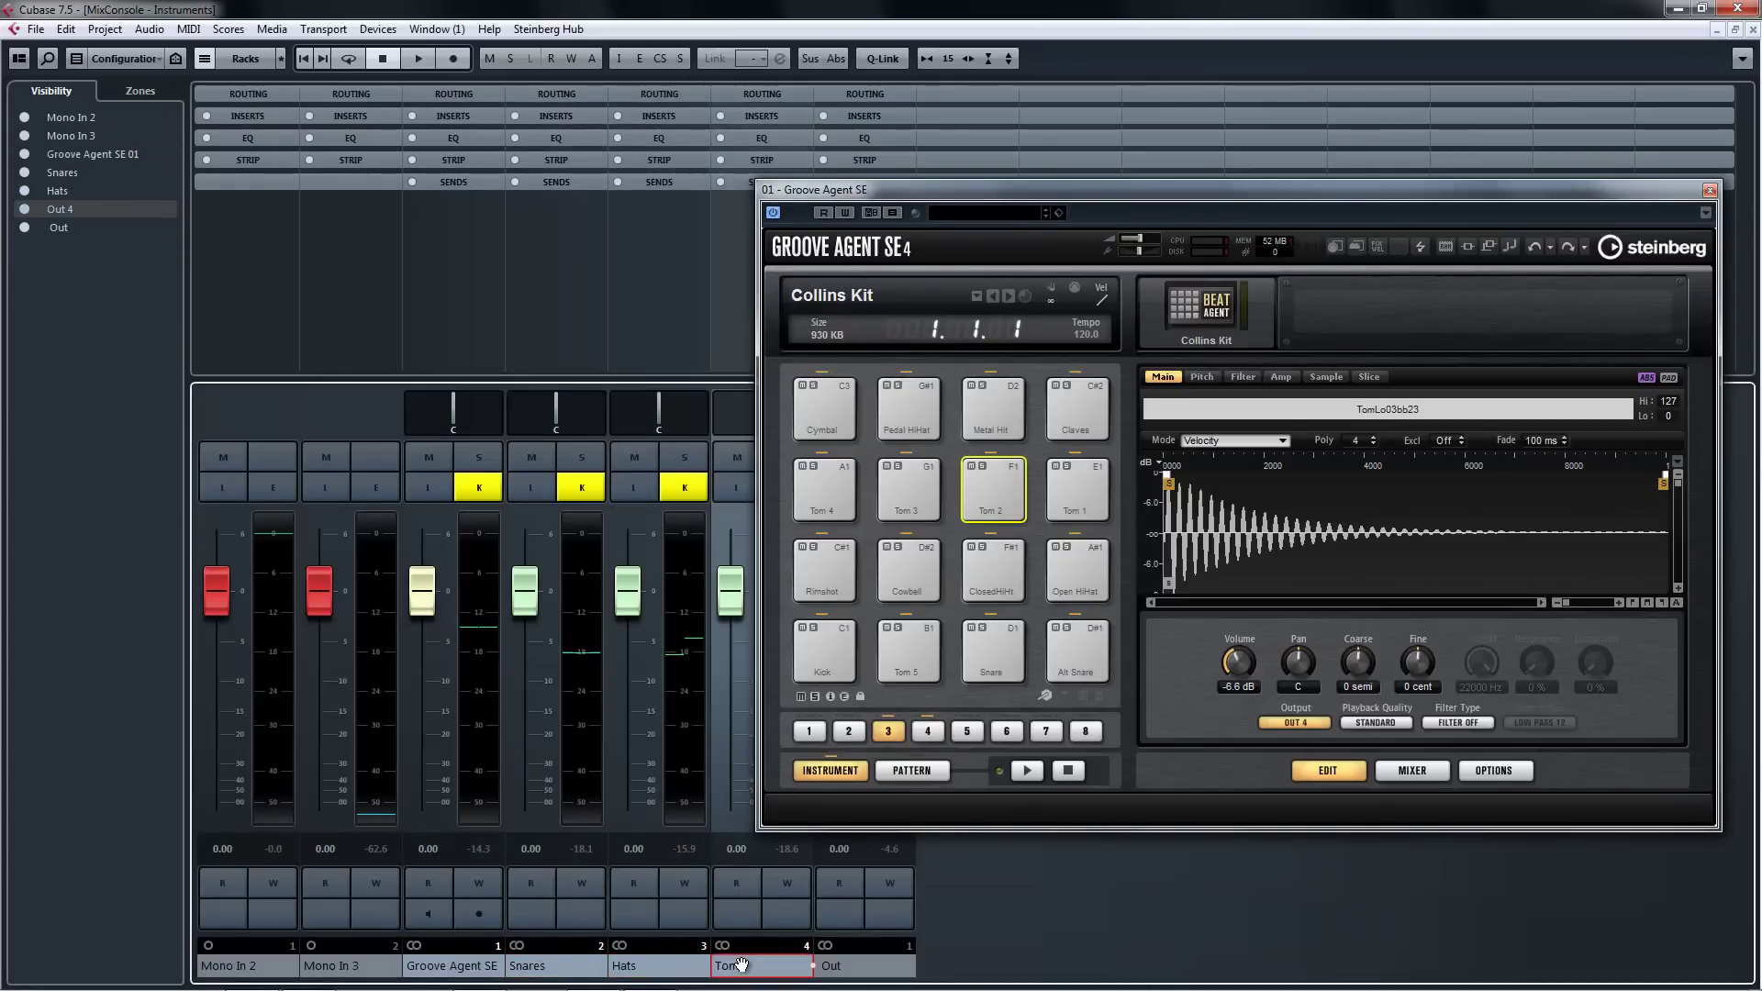
pyautogui.write('s')
pyautogui.press('Return')
# Add Magneto II to the Groove Agent channel and a Standard Compressor to Snares
pyautogui.click(459, 162)
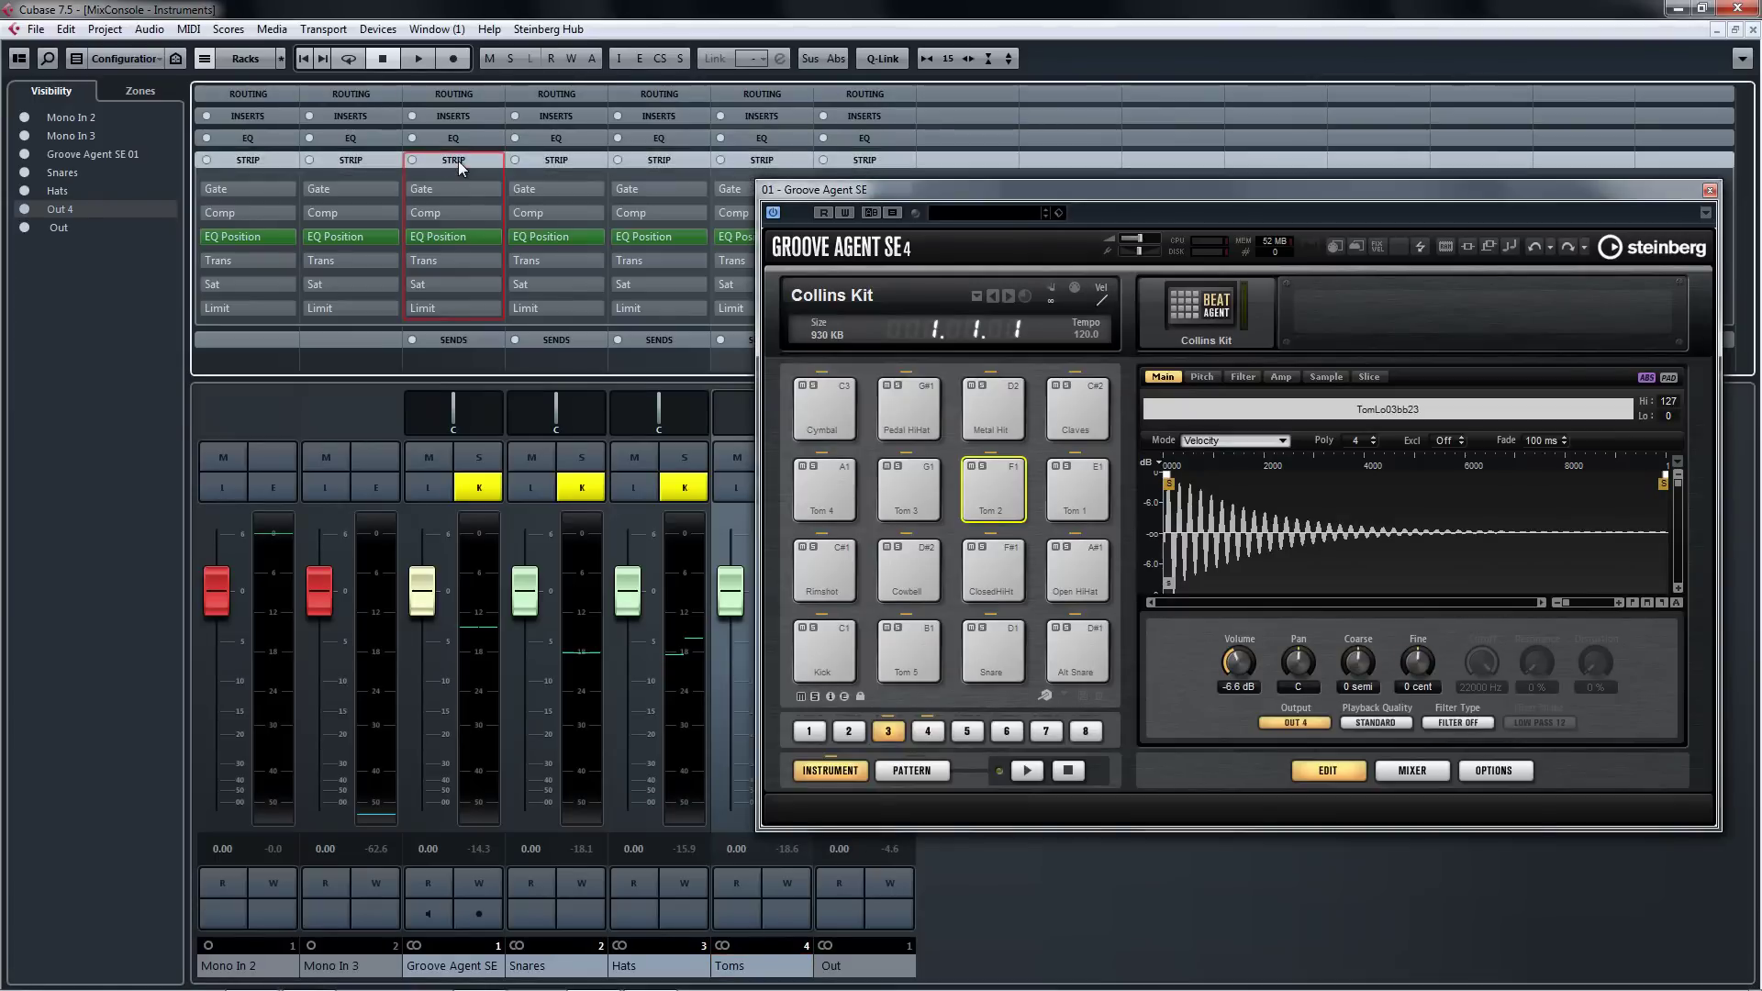
pyautogui.click(446, 284)
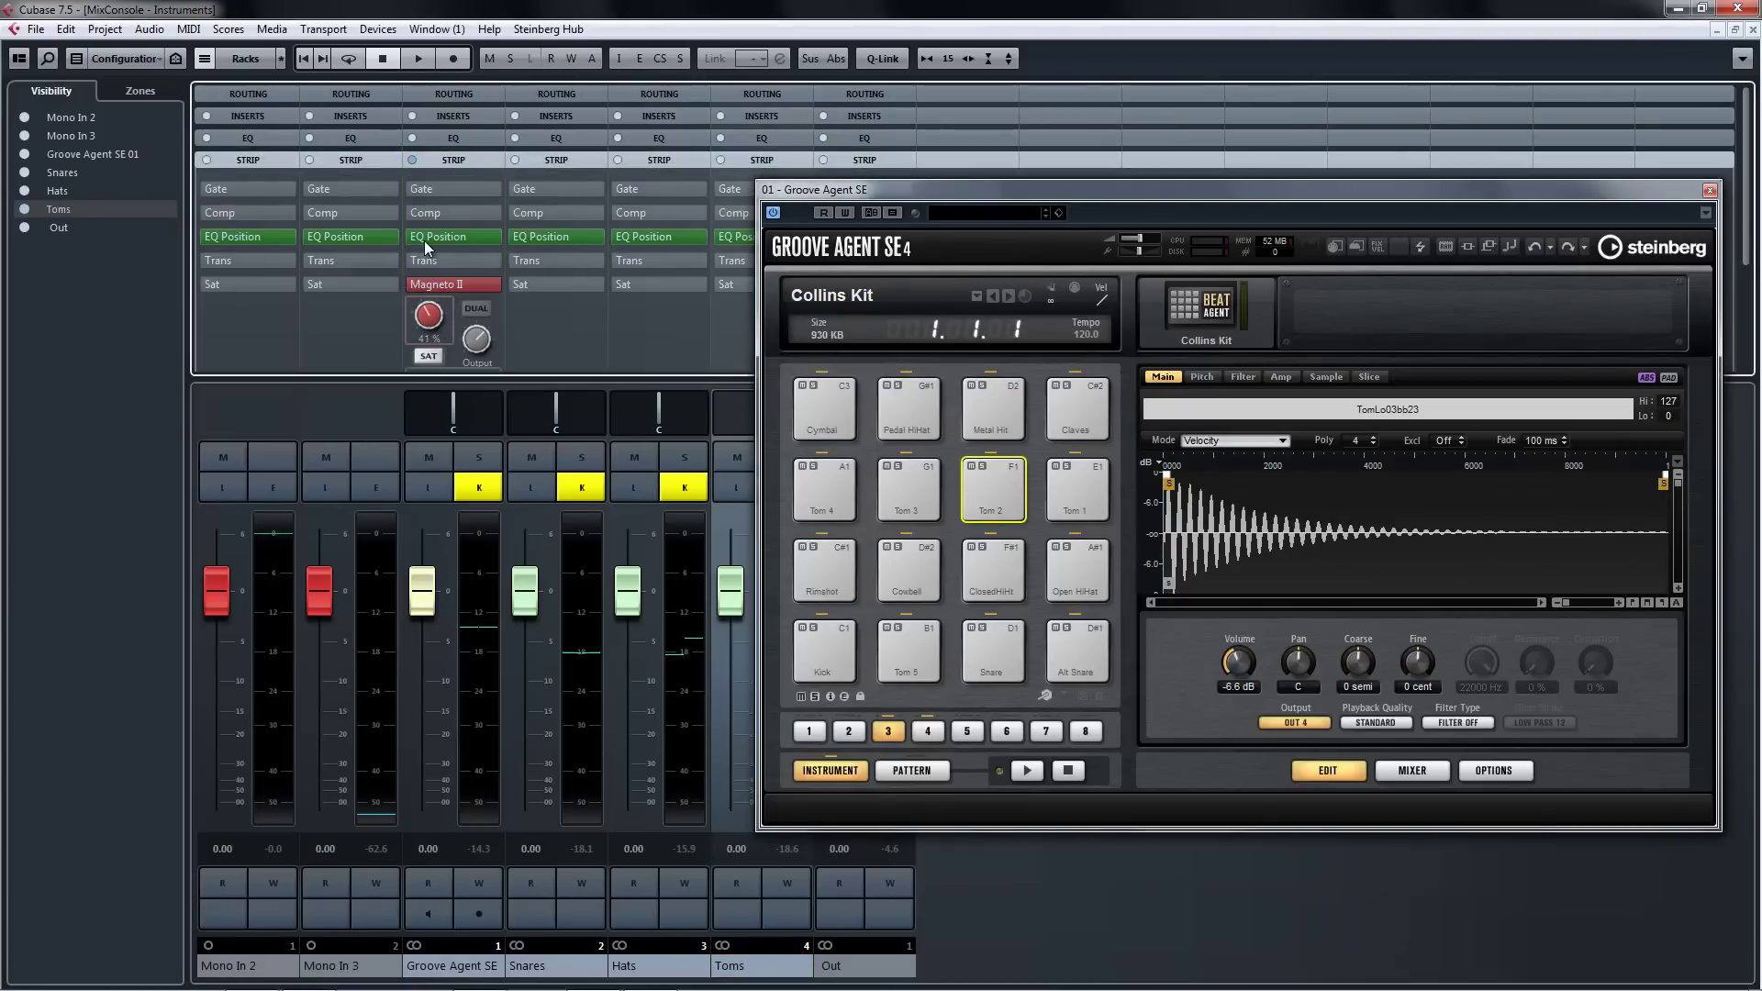
pyautogui.click(536, 211)
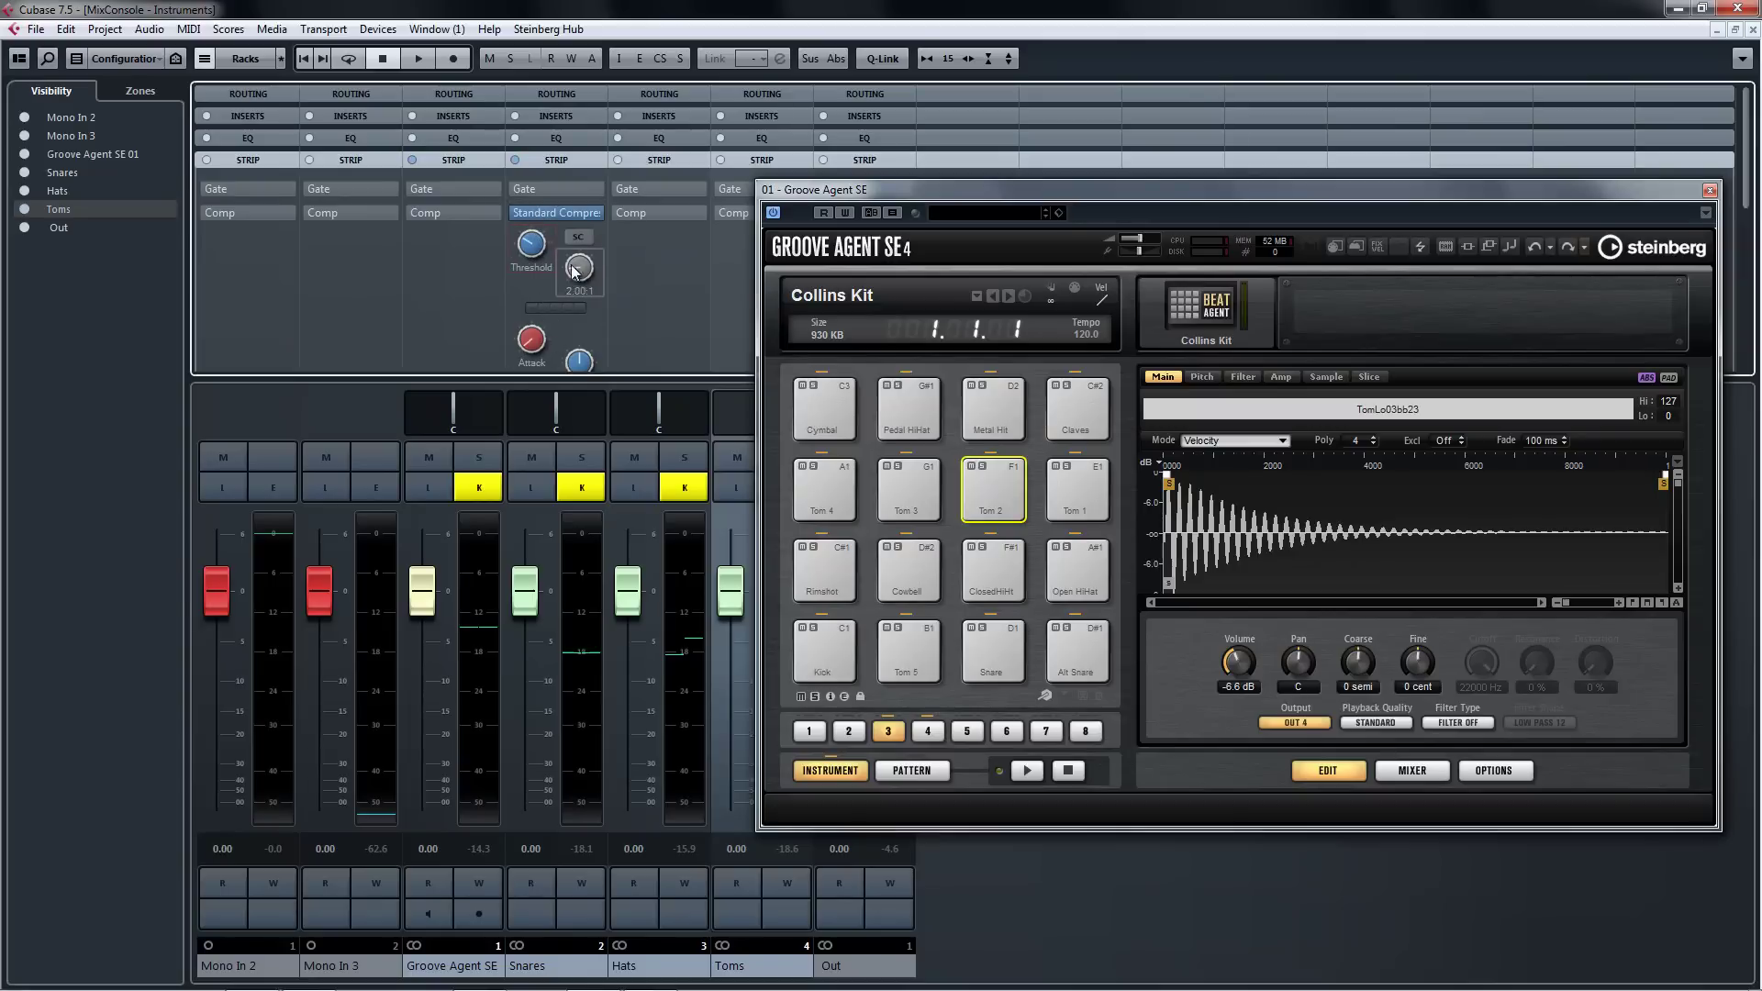
# Insert REVelation reverb on the Hats channel with Mix set to 31%
pyautogui.click(625, 117)
pyautogui.click(656, 138)
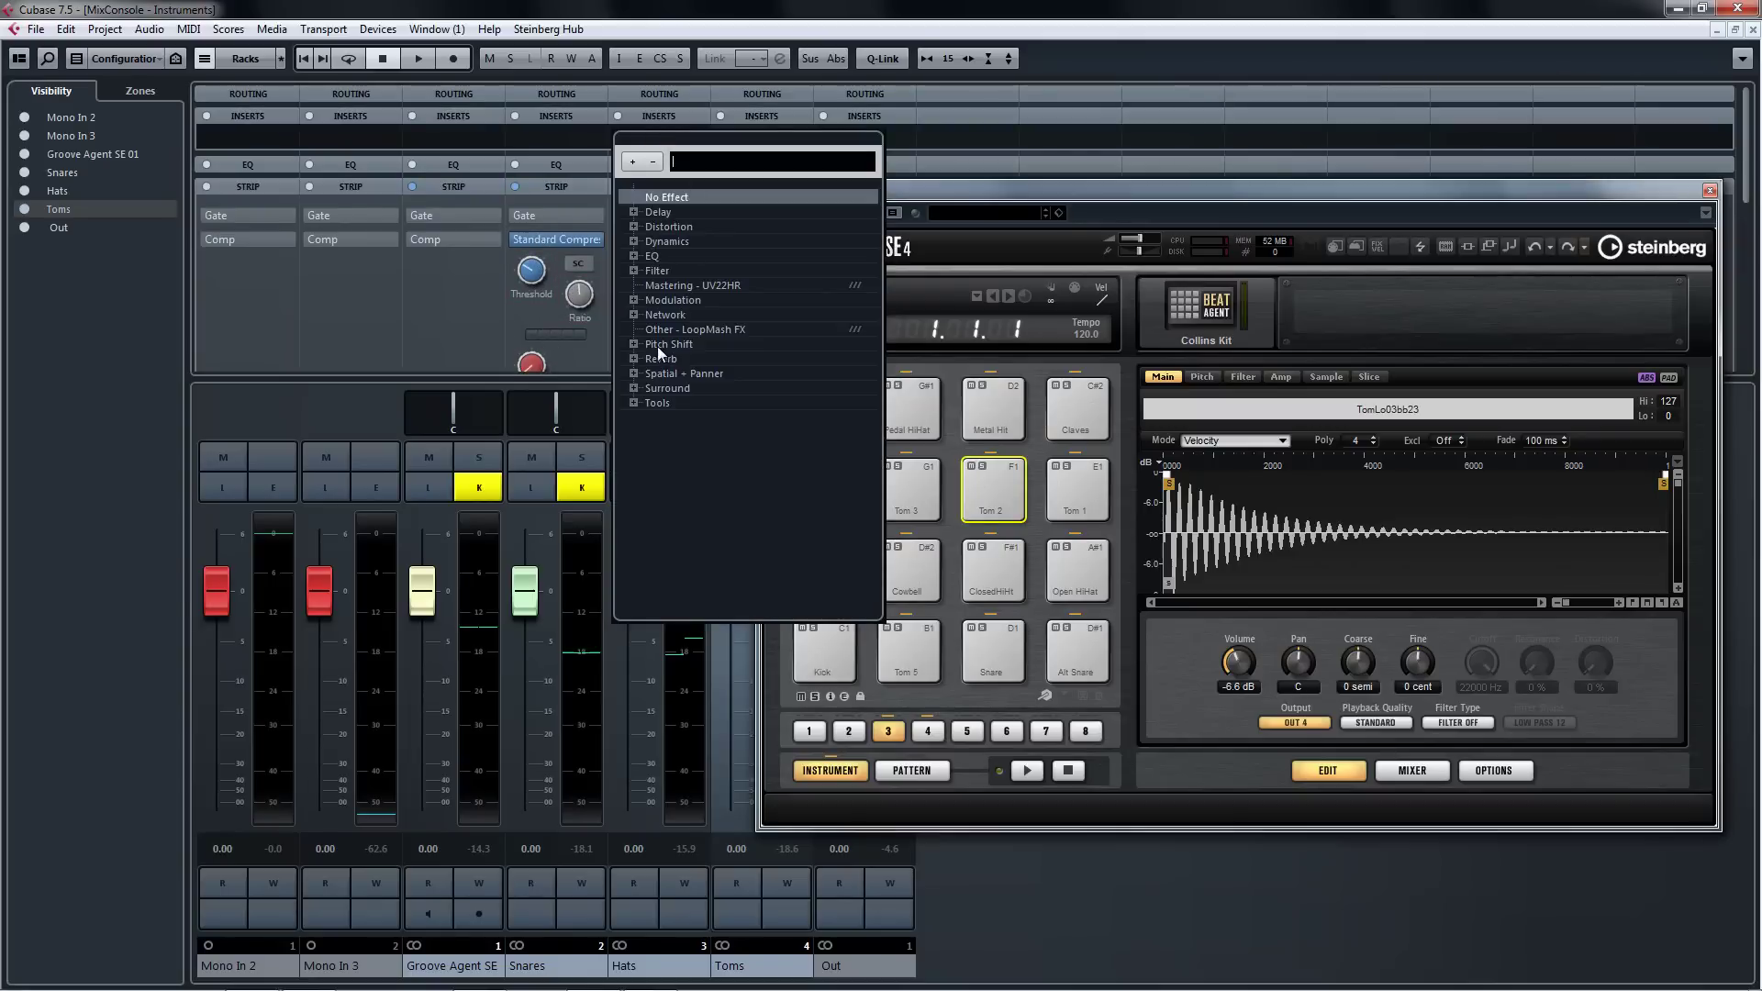
pyautogui.click(634, 359)
pyautogui.click(668, 368)
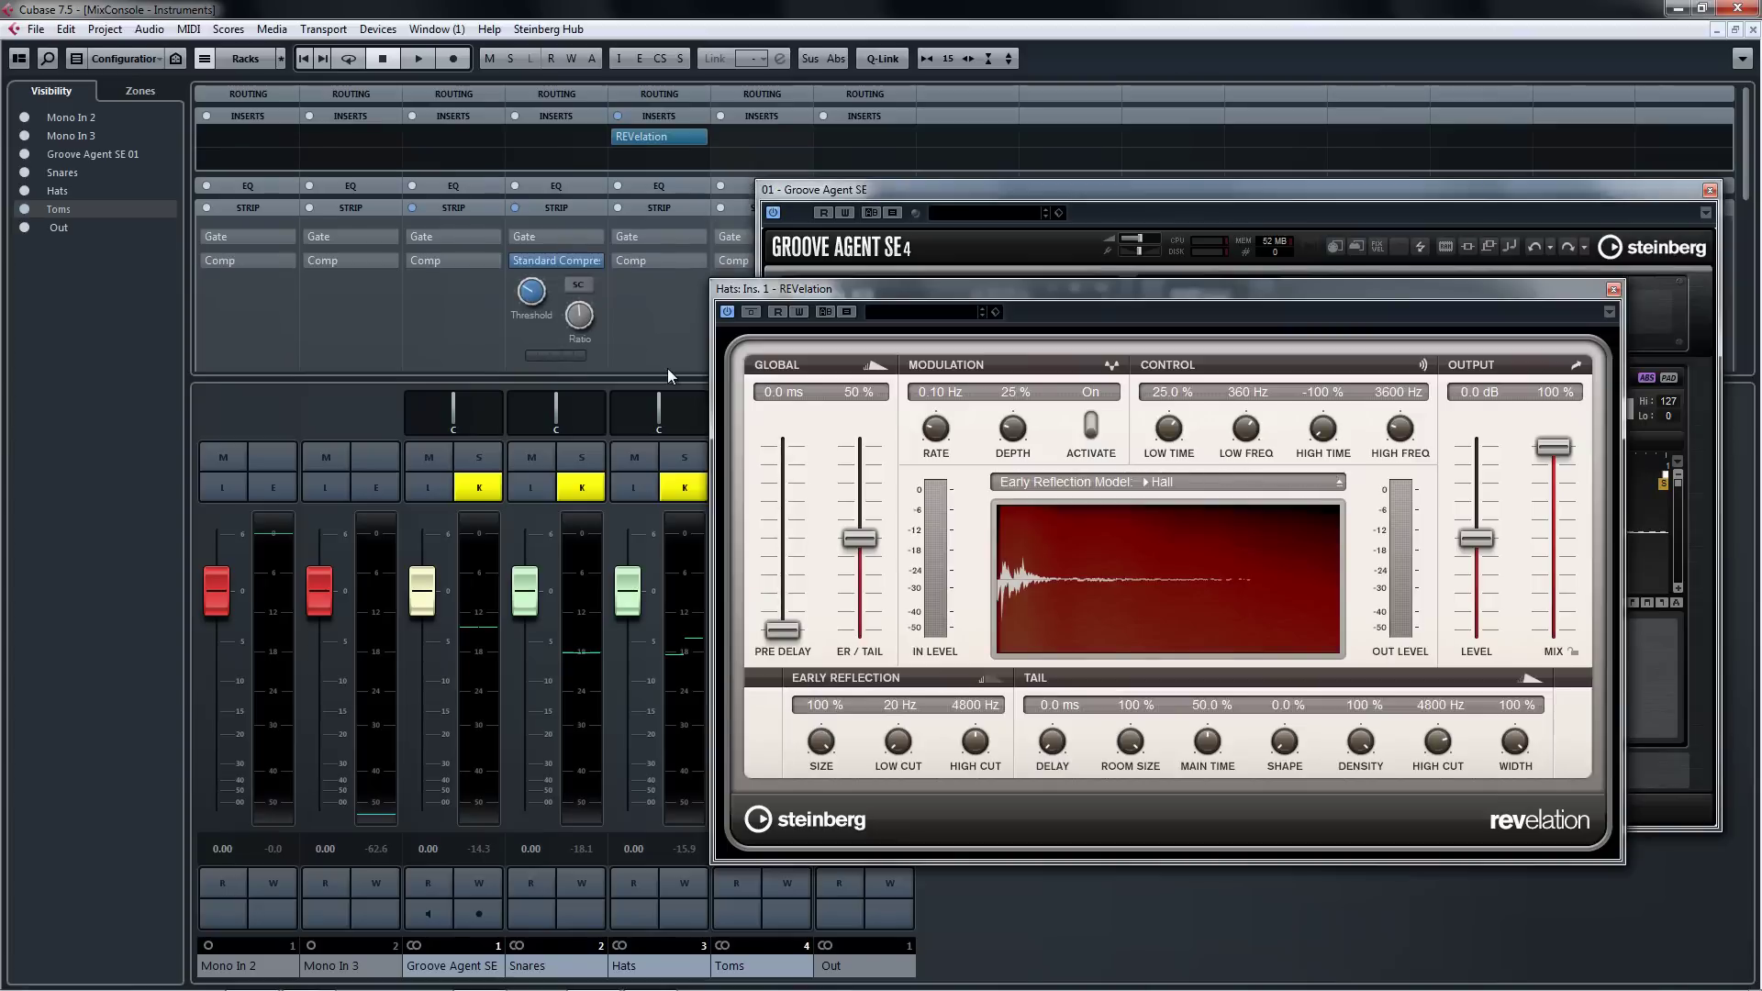
pyautogui.moveTo(1554, 450); pyautogui.dragTo(1561, 573)
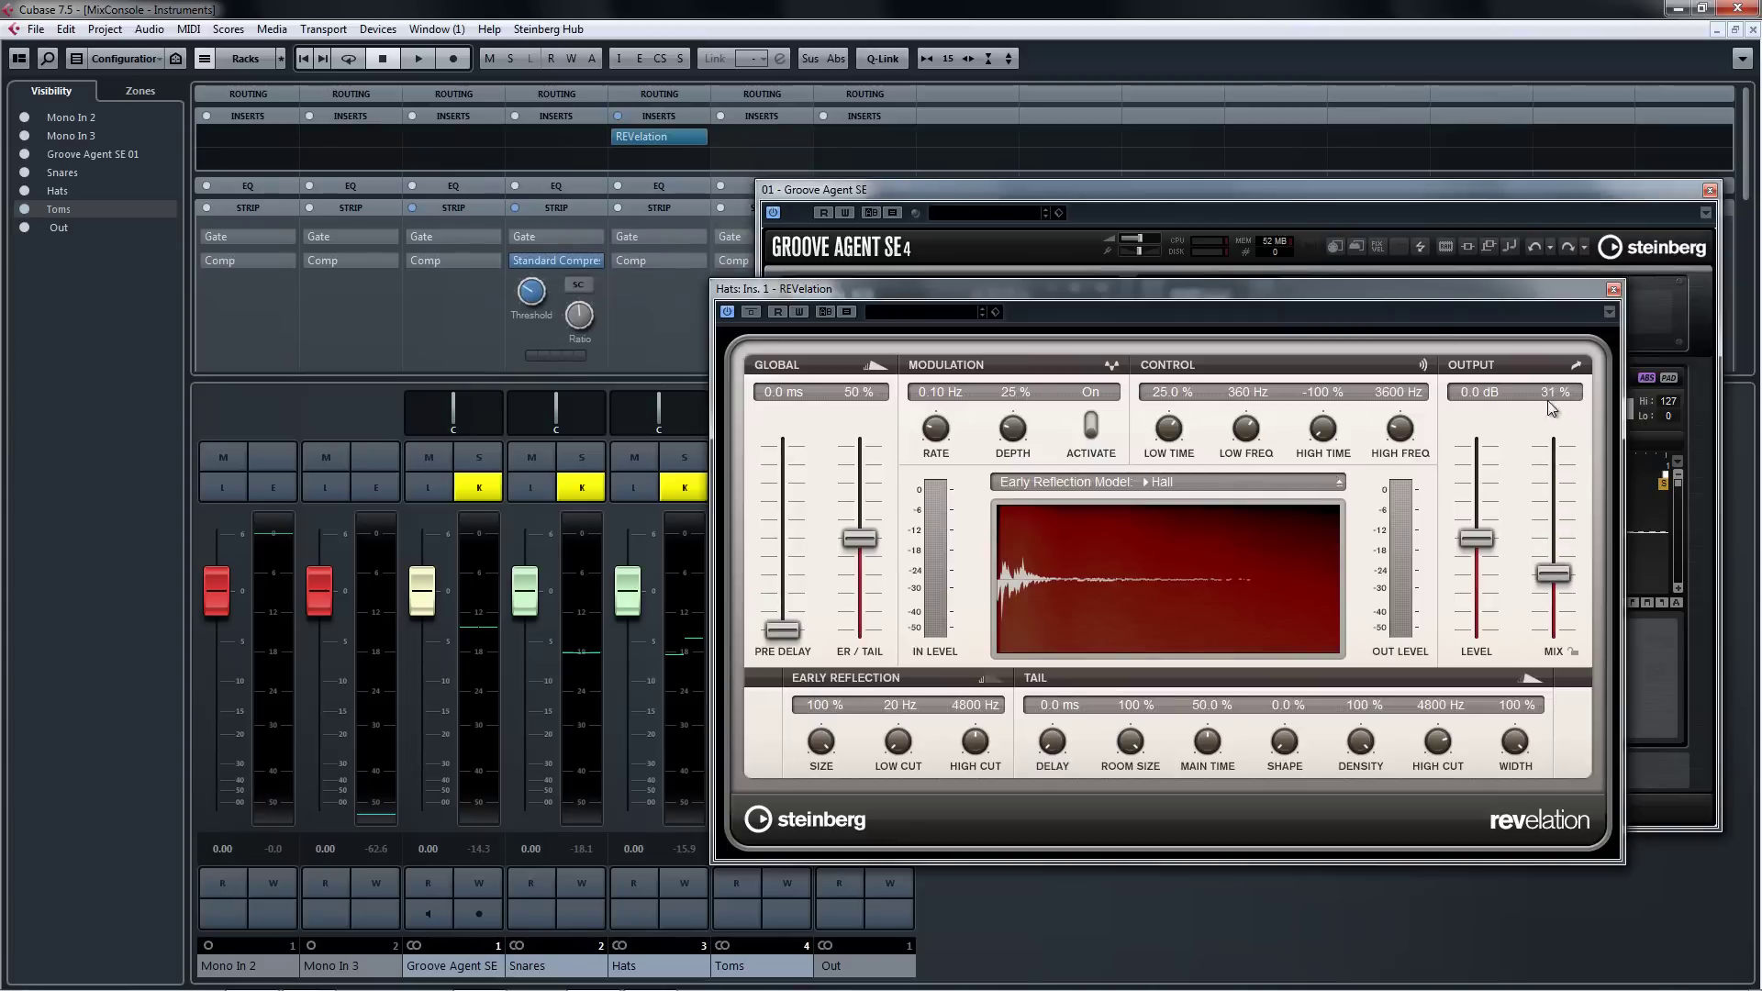
pyautogui.click(1612, 287)
pyautogui.press('F3')
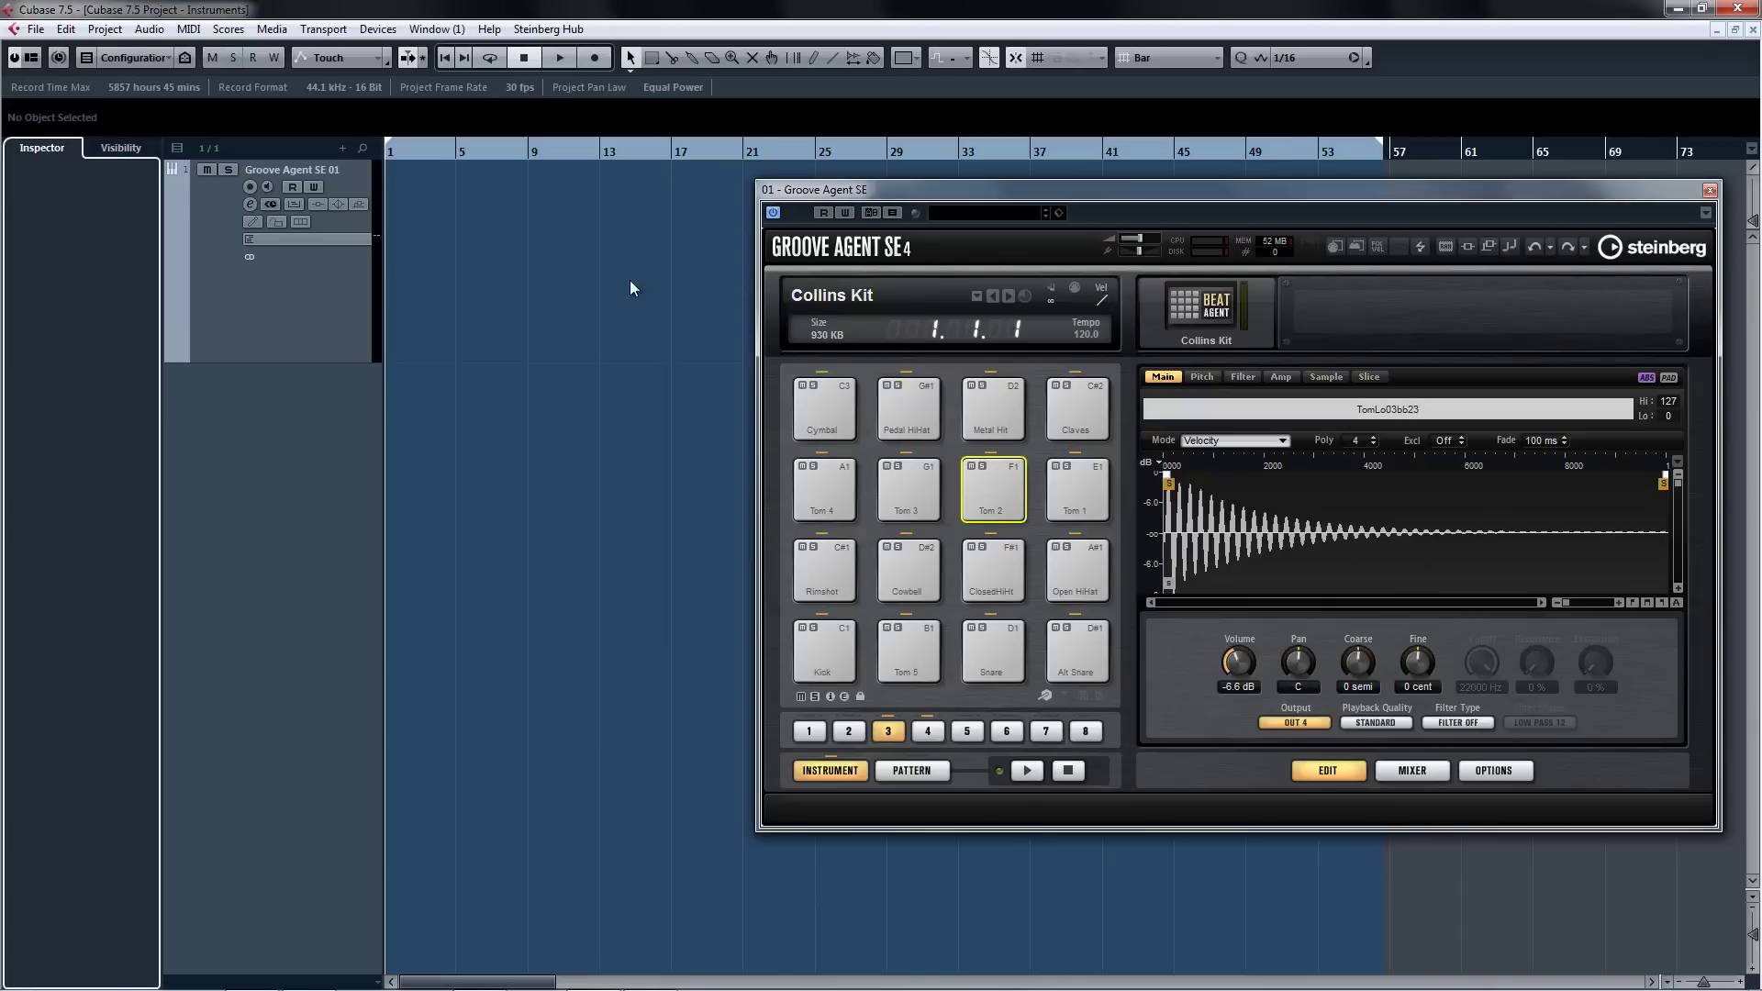
# Add Beat Designer as a MIDI insert on the Groove Agent SE track
pyautogui.click(308, 332)
pyautogui.click(82, 560)
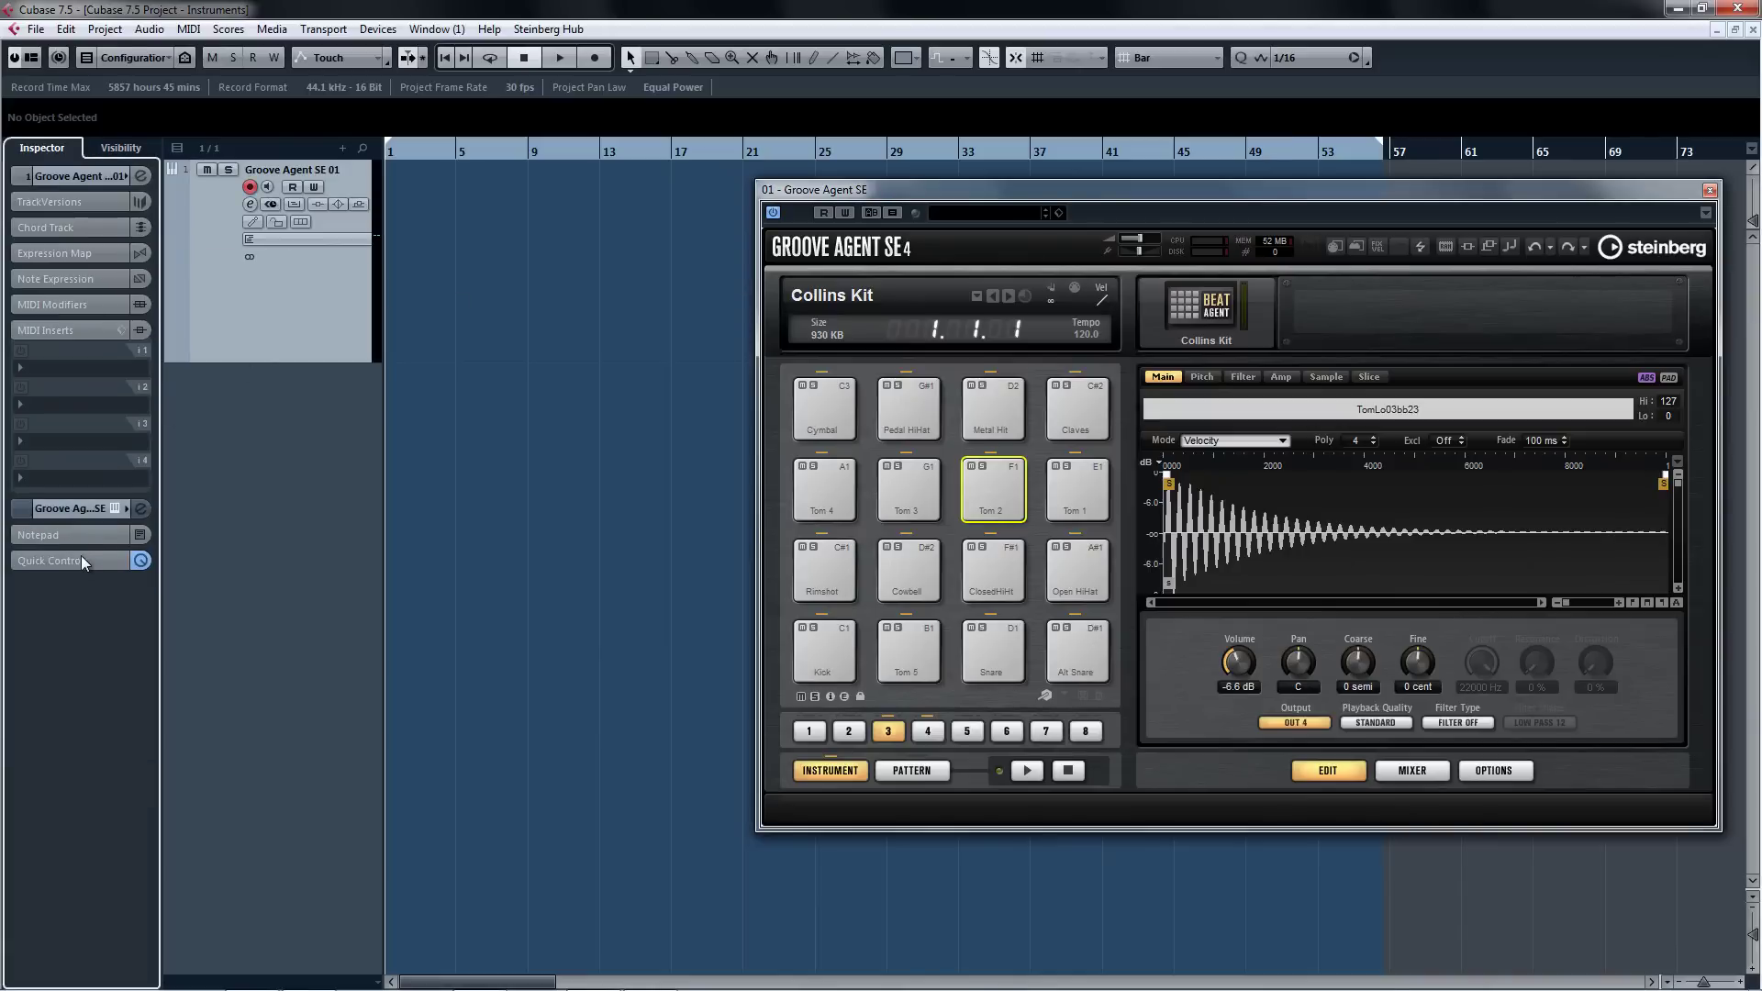
pyautogui.click(81, 379)
pyautogui.click(73, 473)
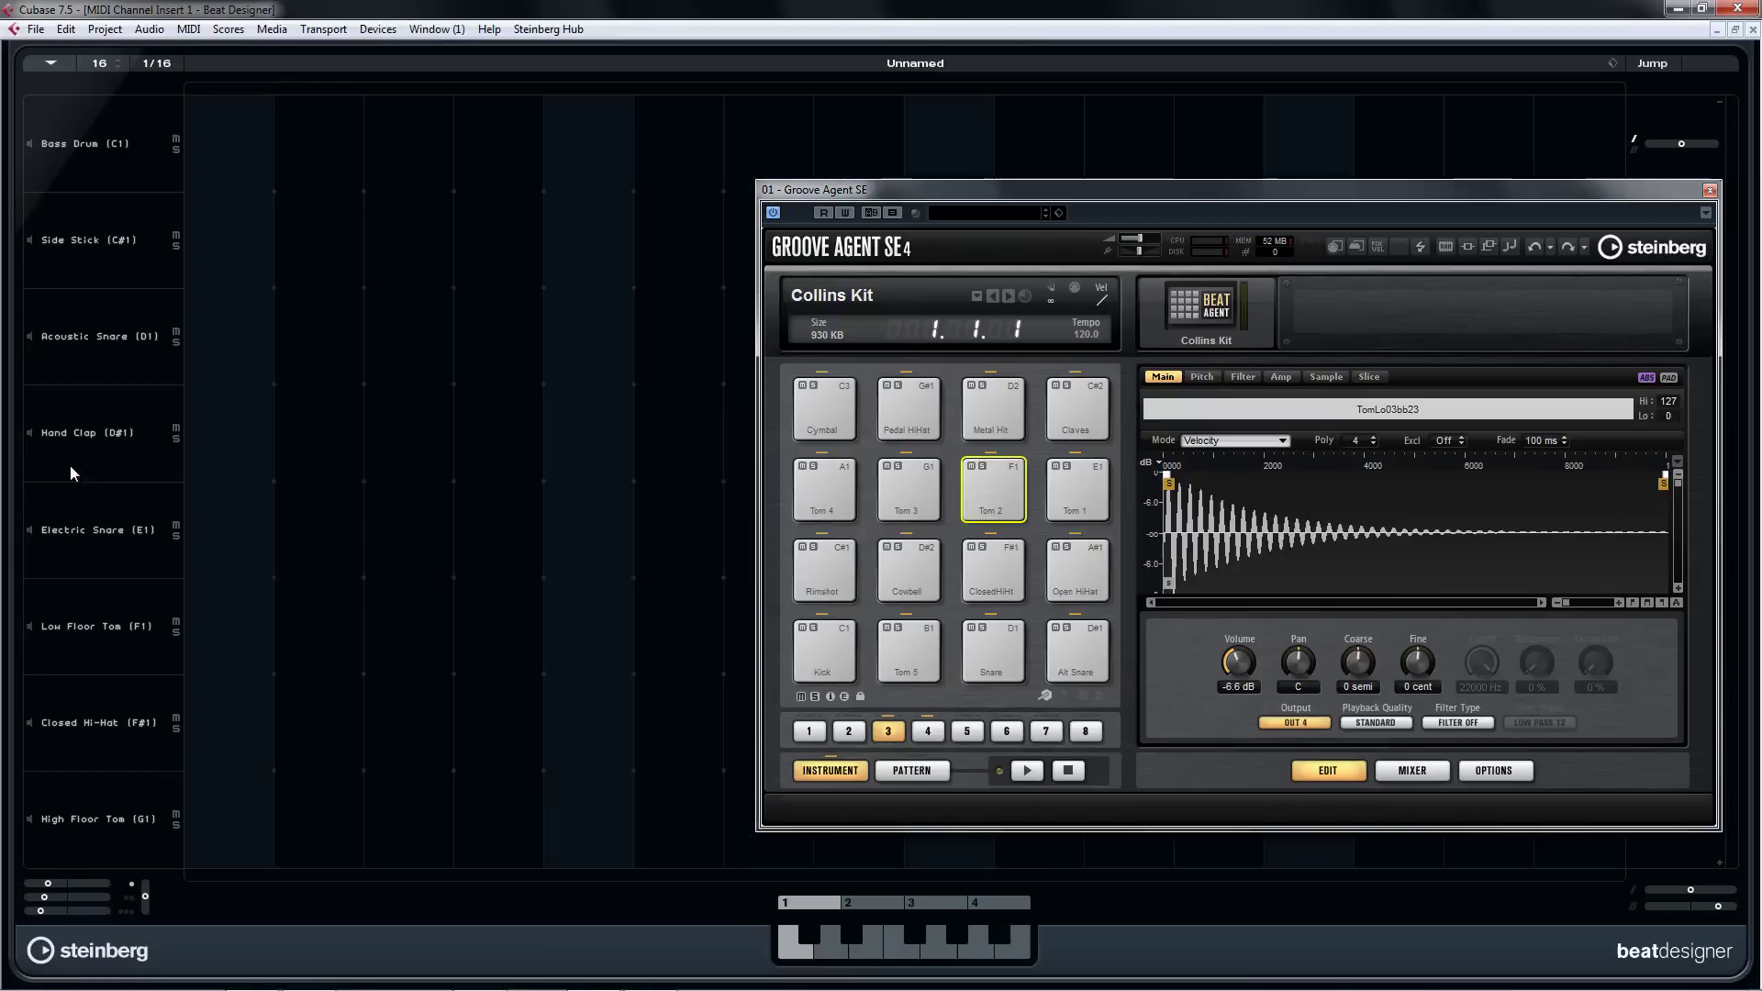
pyautogui.click(1753, 30)
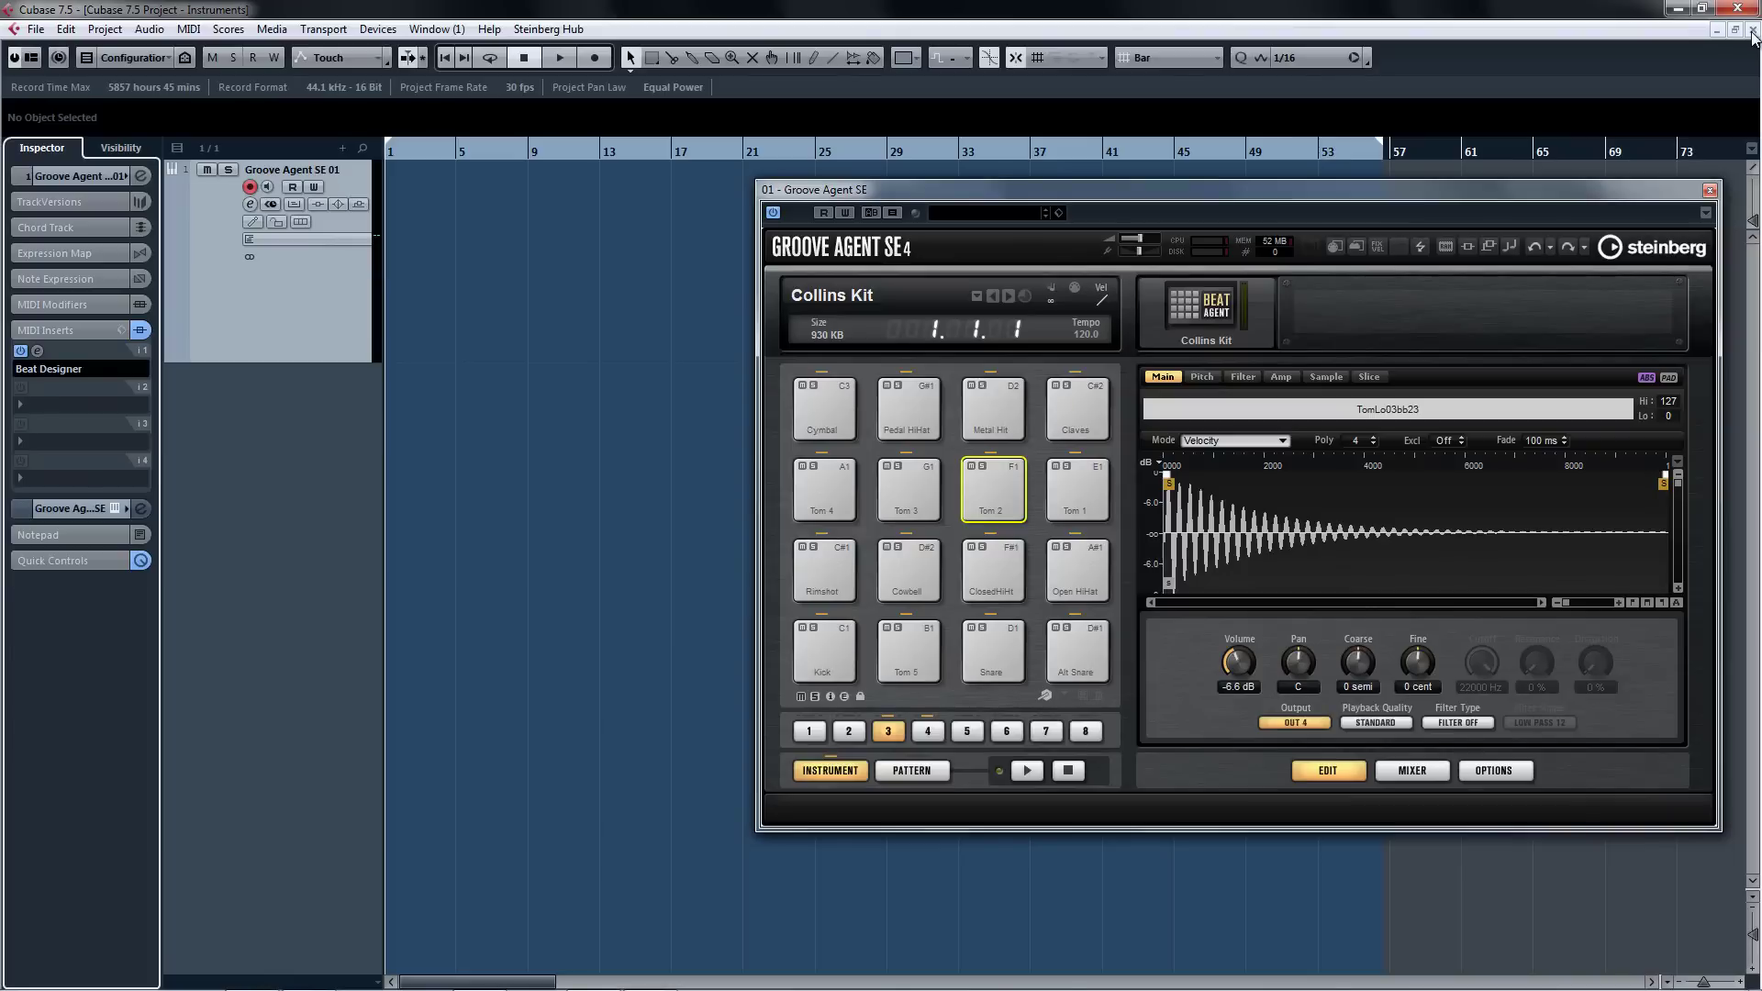
# Save the track as the track preset 'Philadelphia Collins Multi-Out Kit'
pyautogui.rightClick(258, 281)
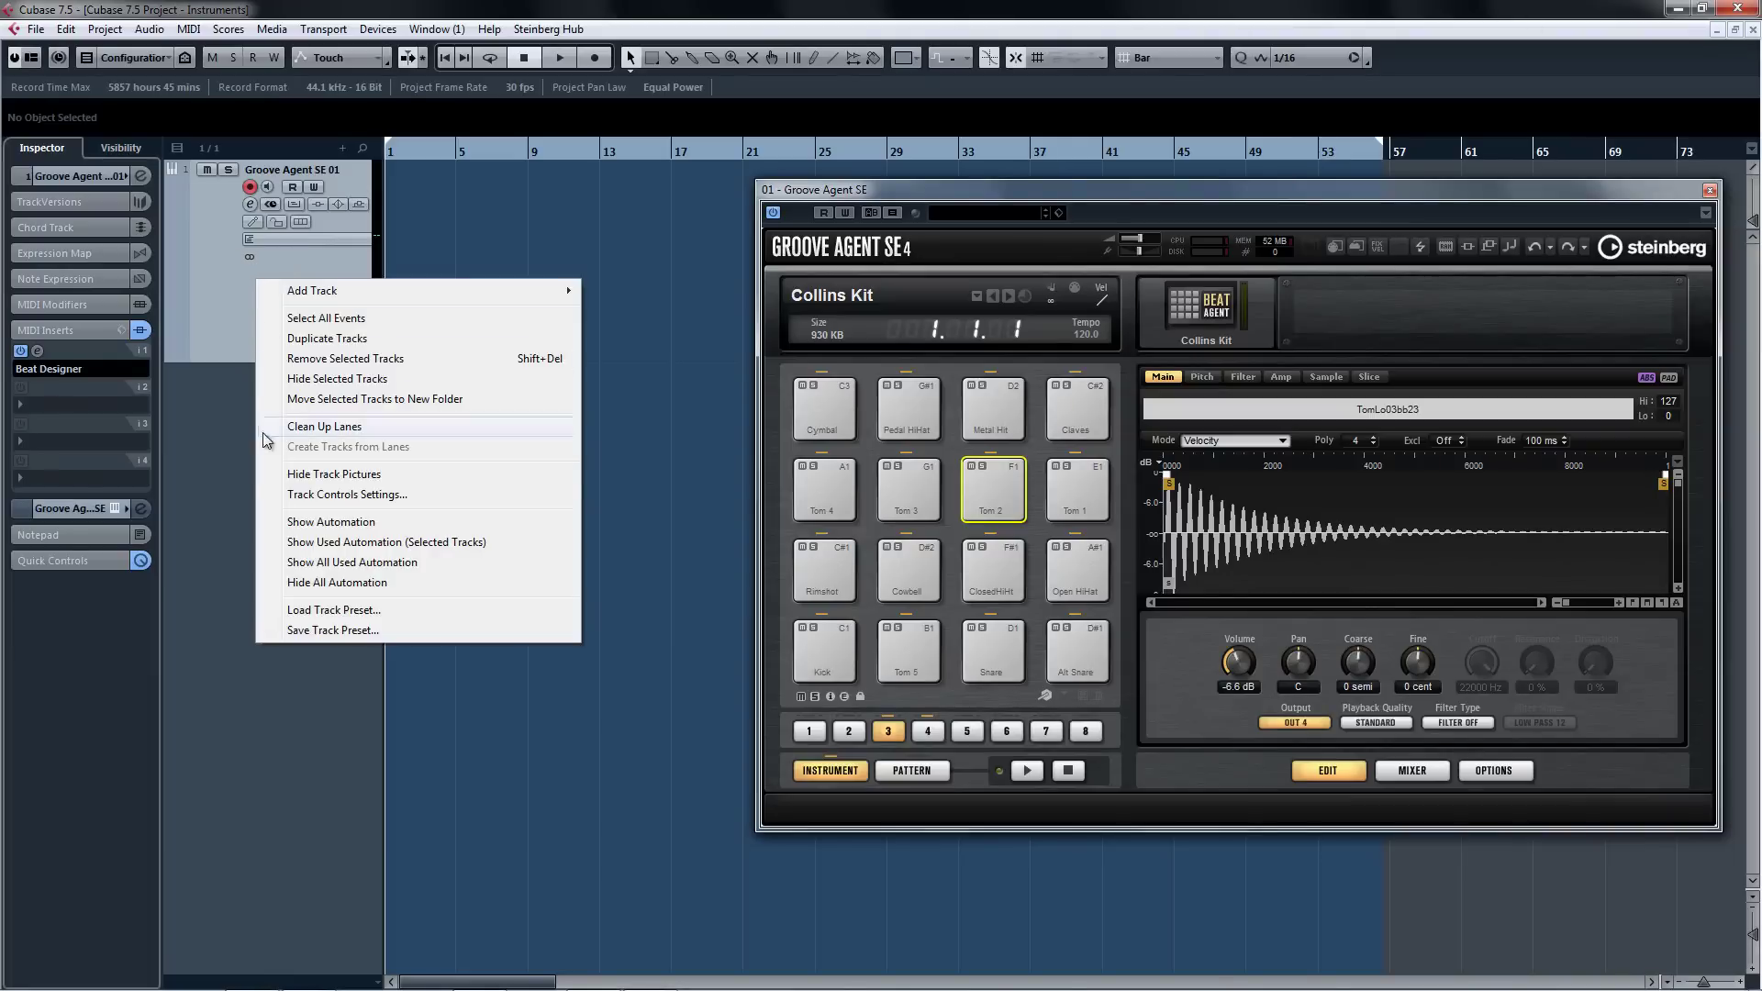
pyautogui.click(332, 631)
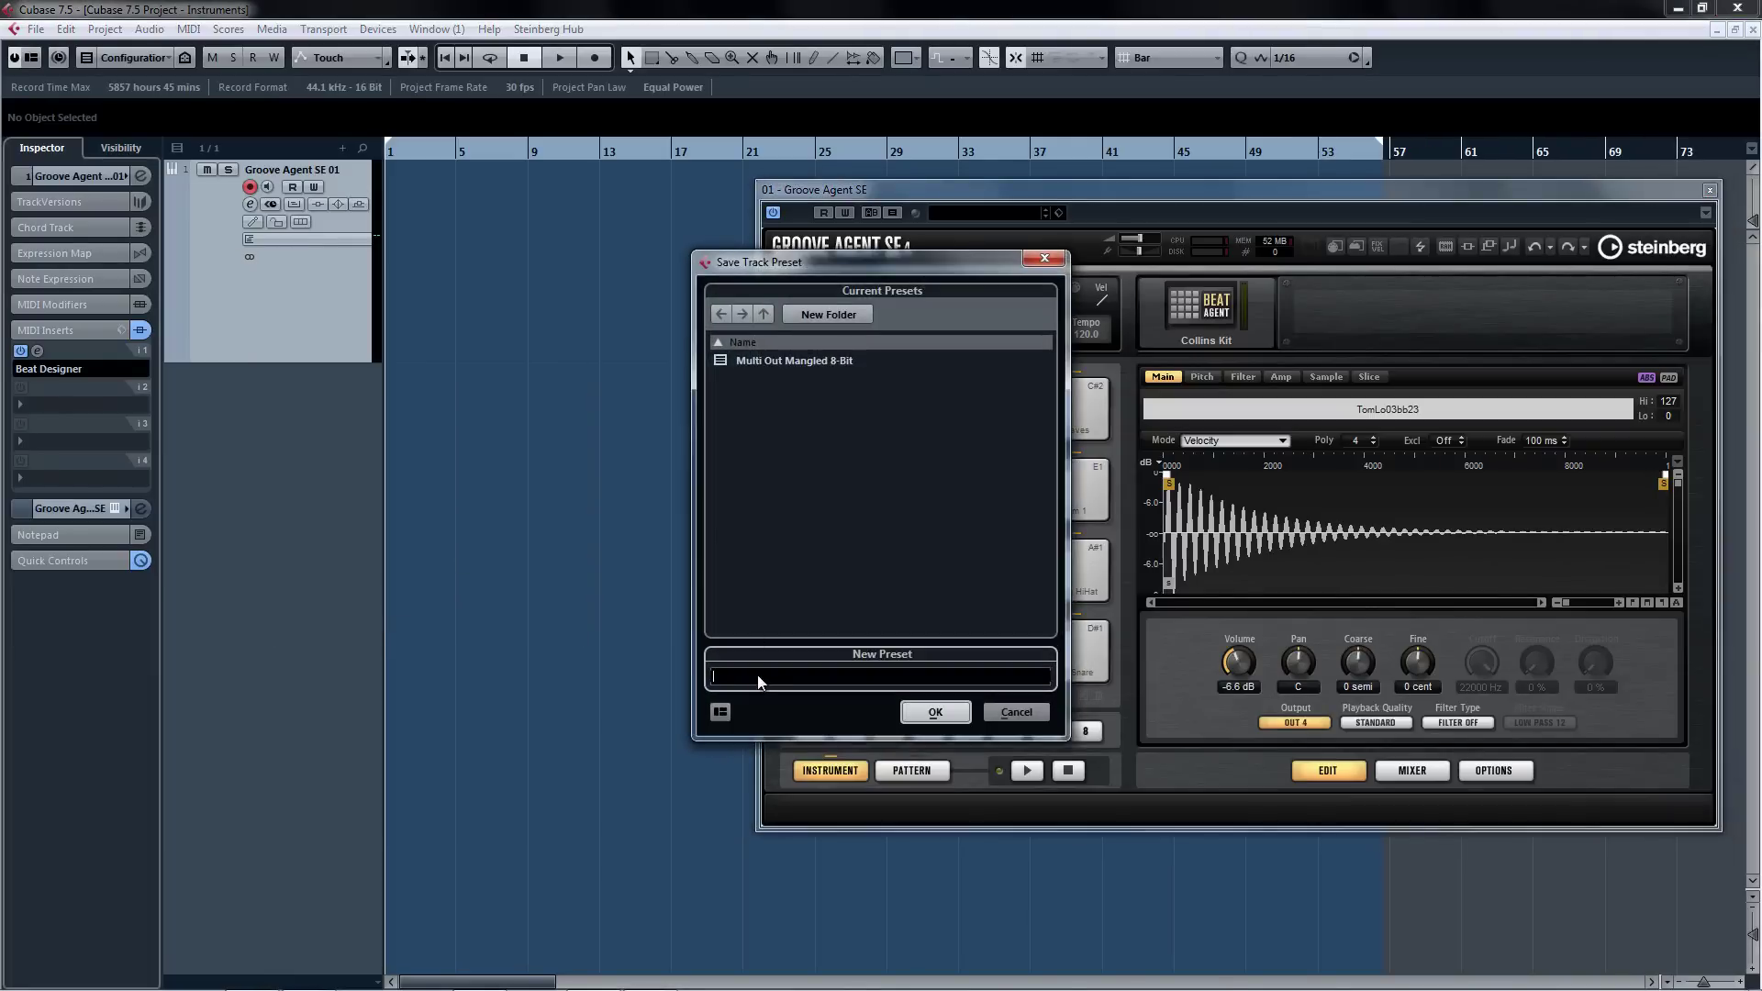
pyautogui.write('Philadelphia Collins Multi-Out Kit')
pyautogui.click(929, 710)
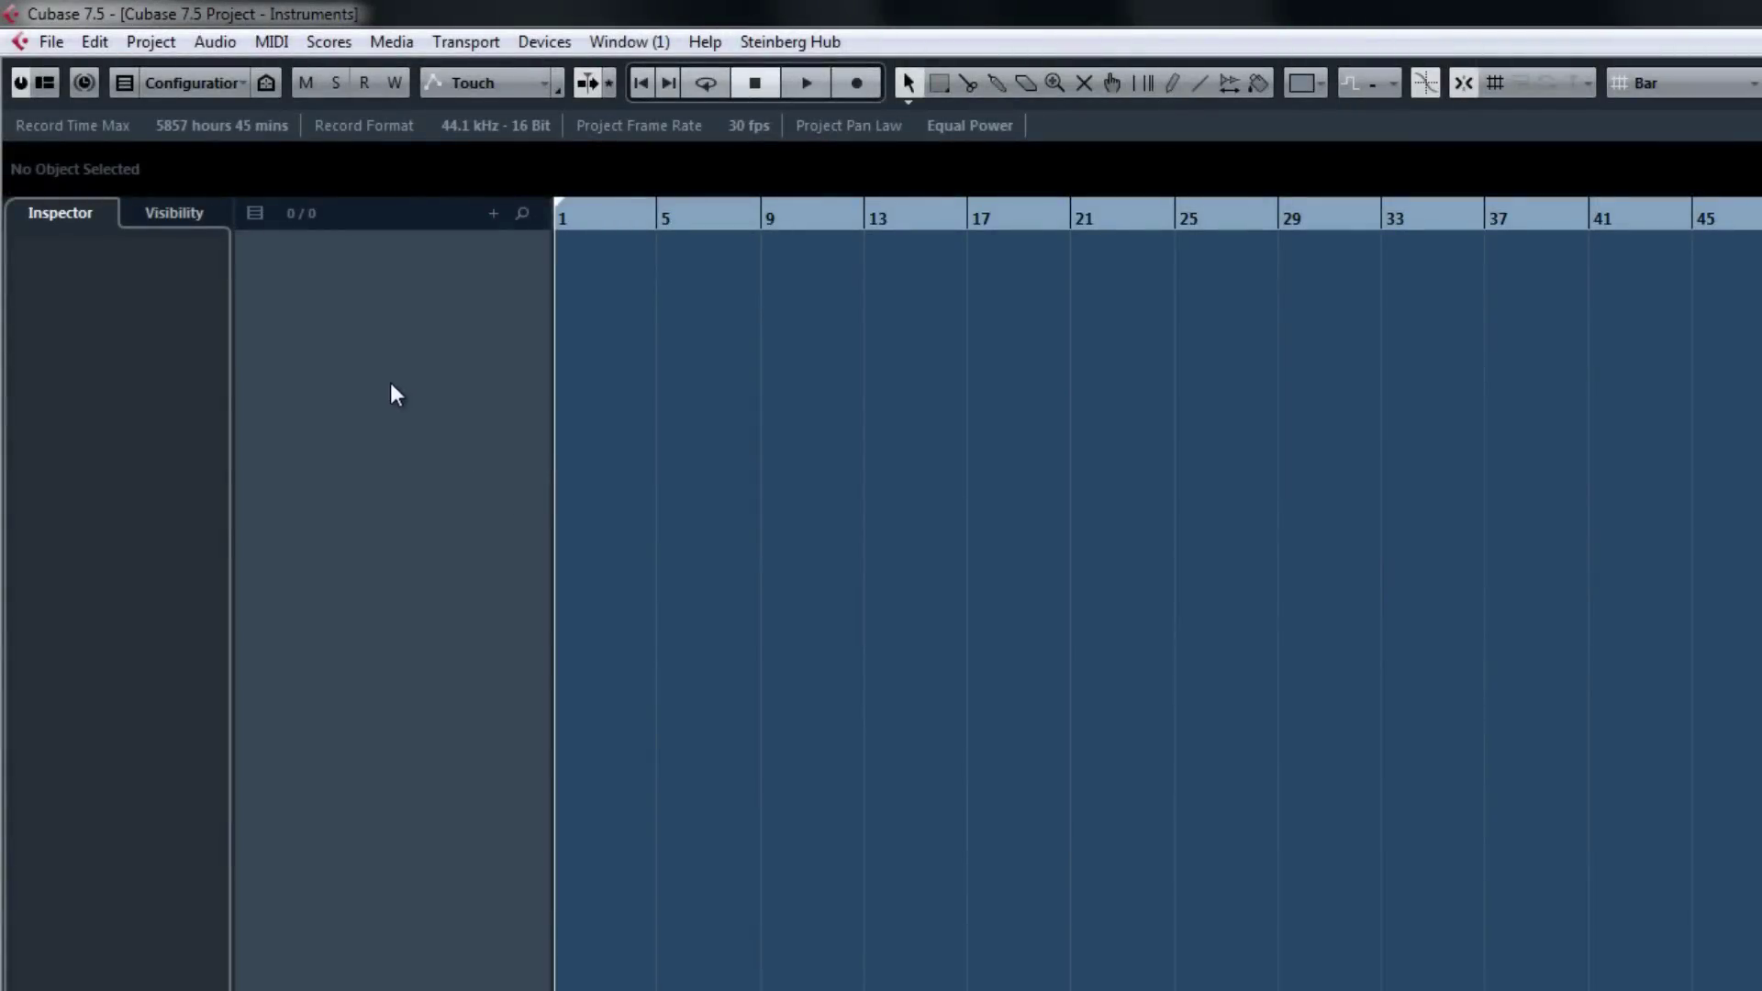
# Add a track from the Philadelphia Collins Multi-Out Kit track preset, found by searching 'Colli'
pyautogui.rightClick(390, 382)
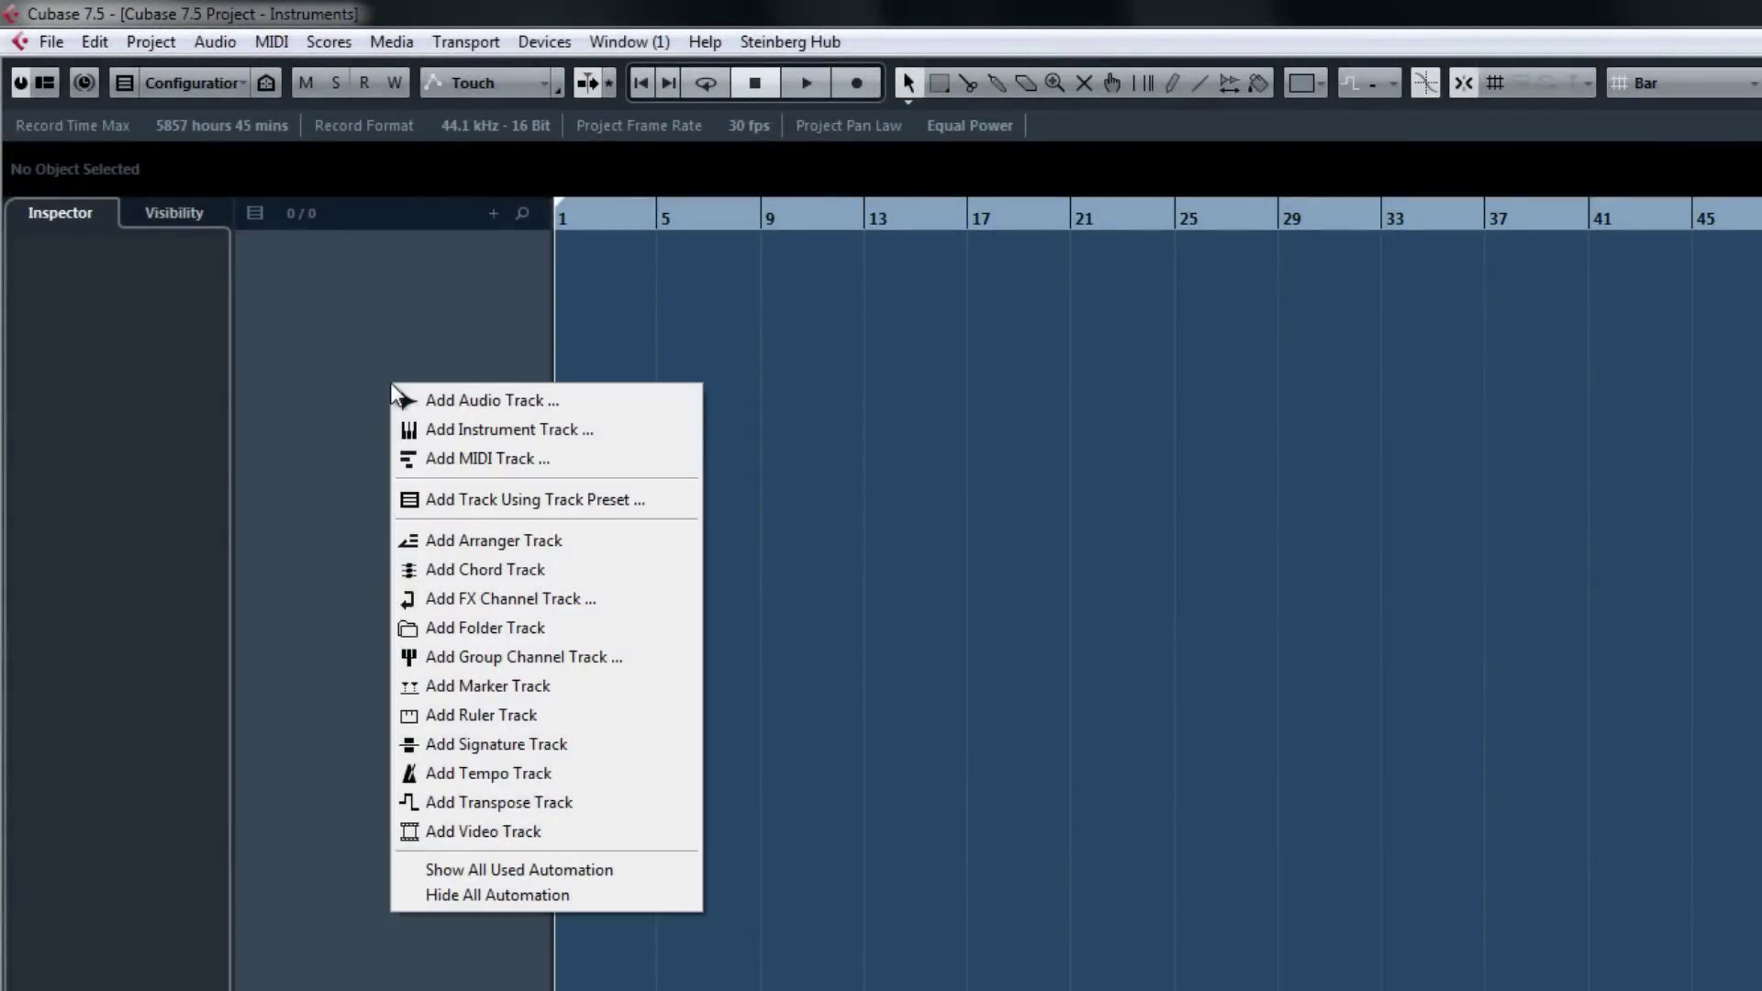
pyautogui.click(670, 499)
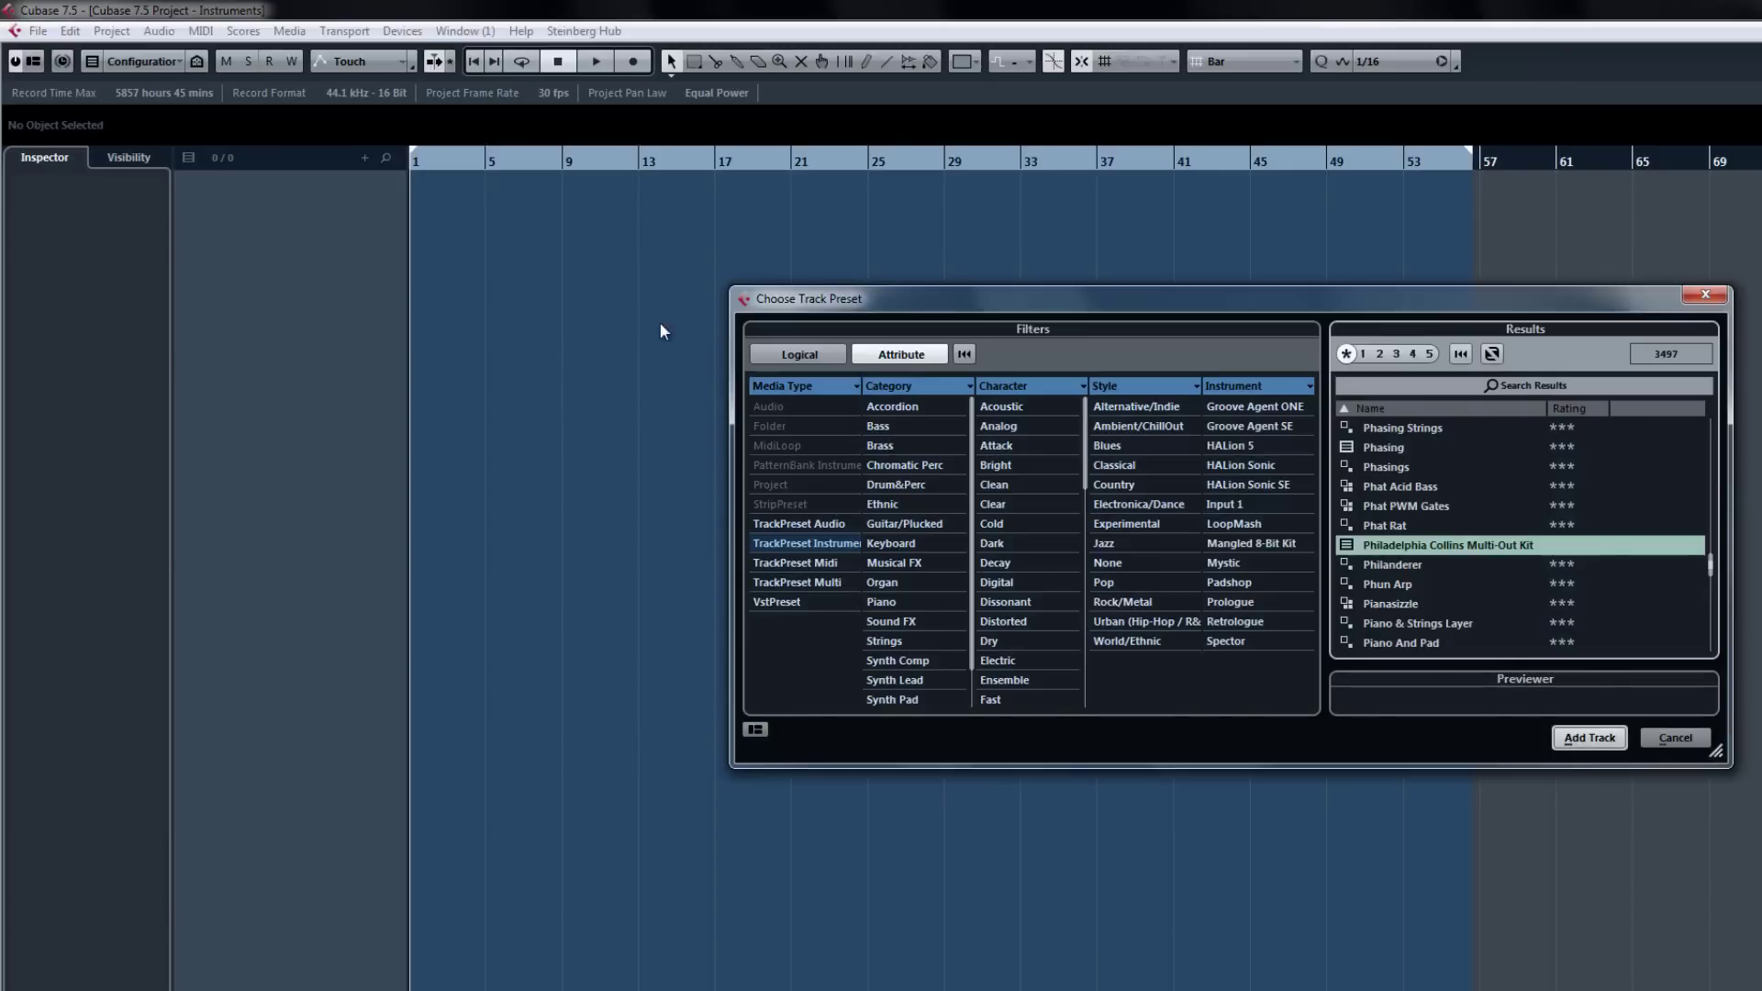
pyautogui.click(1458, 387)
pyautogui.write('Collins')
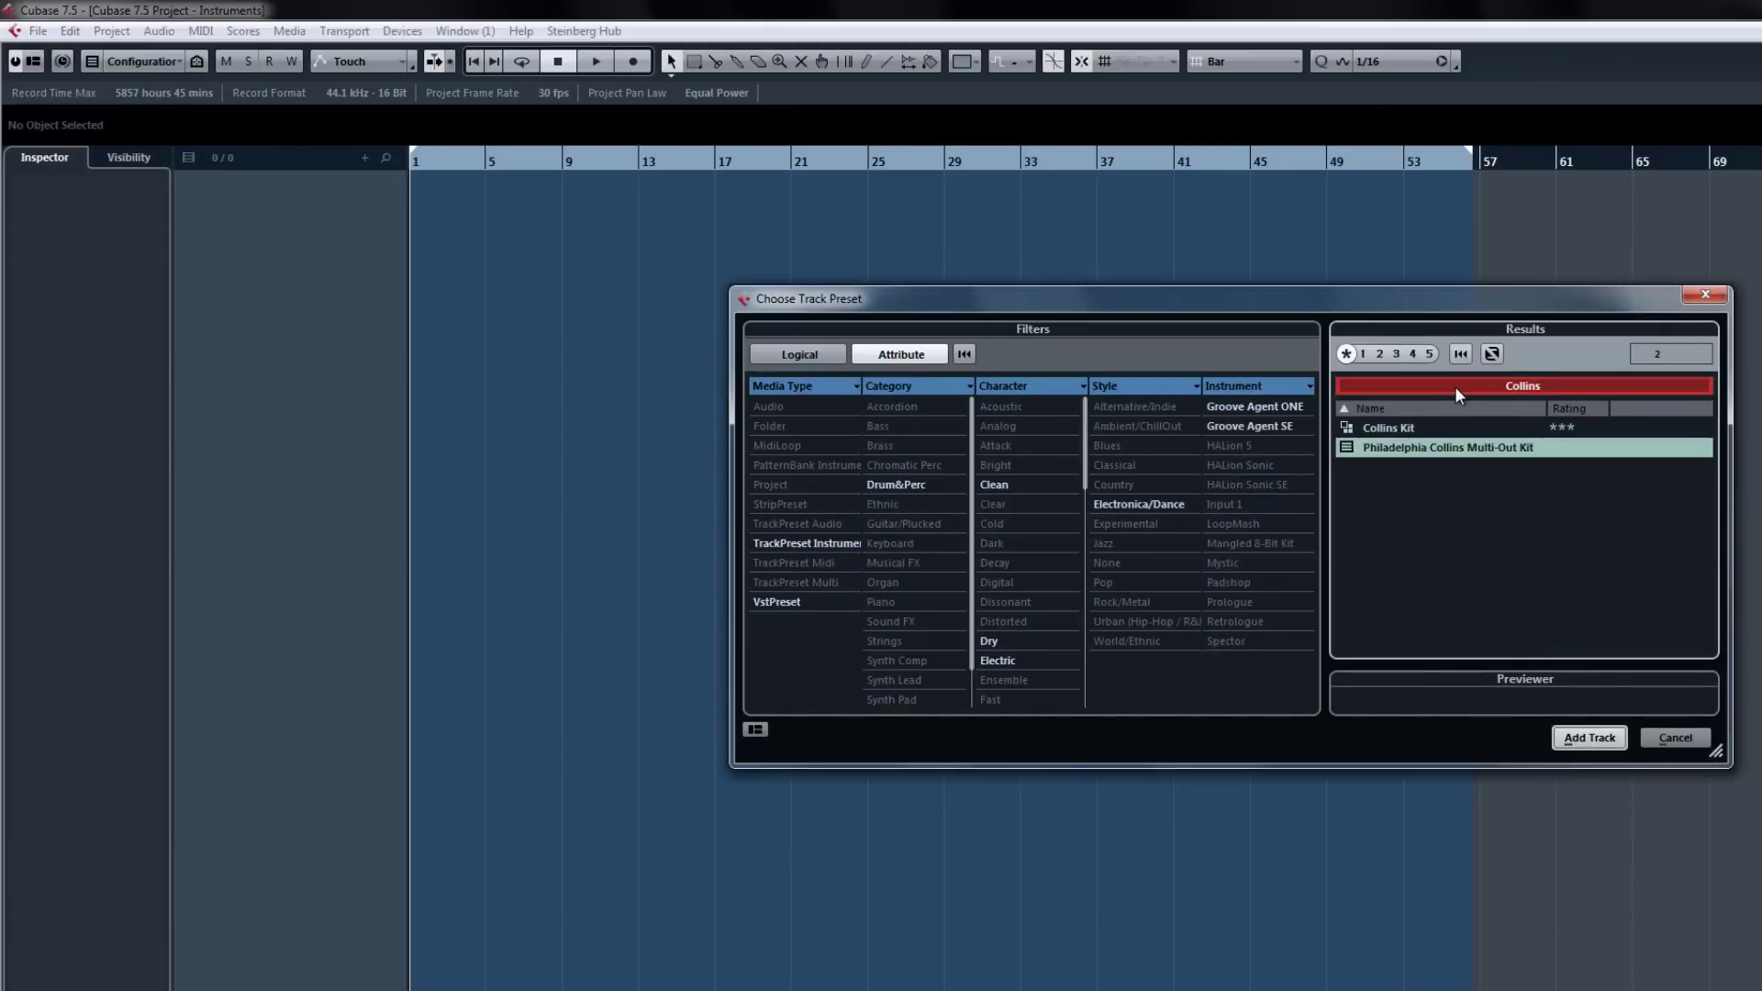
pyautogui.doubleClick(1441, 449)
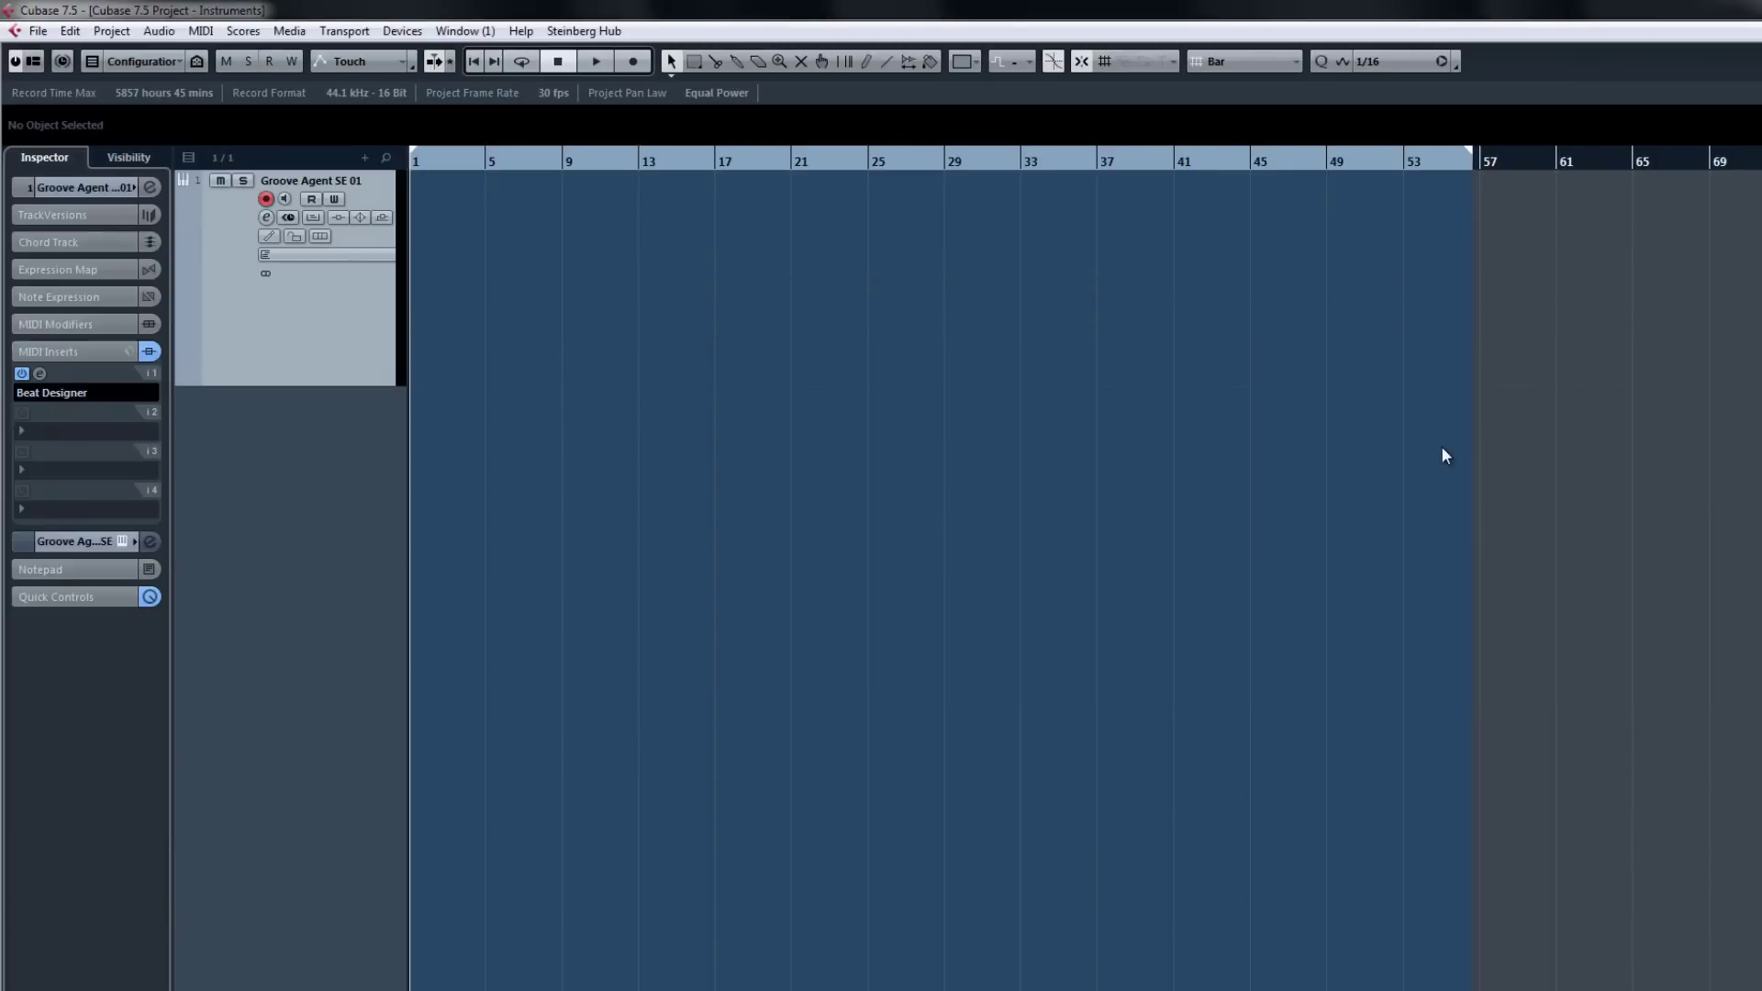
# Show the kit's new channels in the mixer and close the Beat Designer window
pyautogui.press('F3')
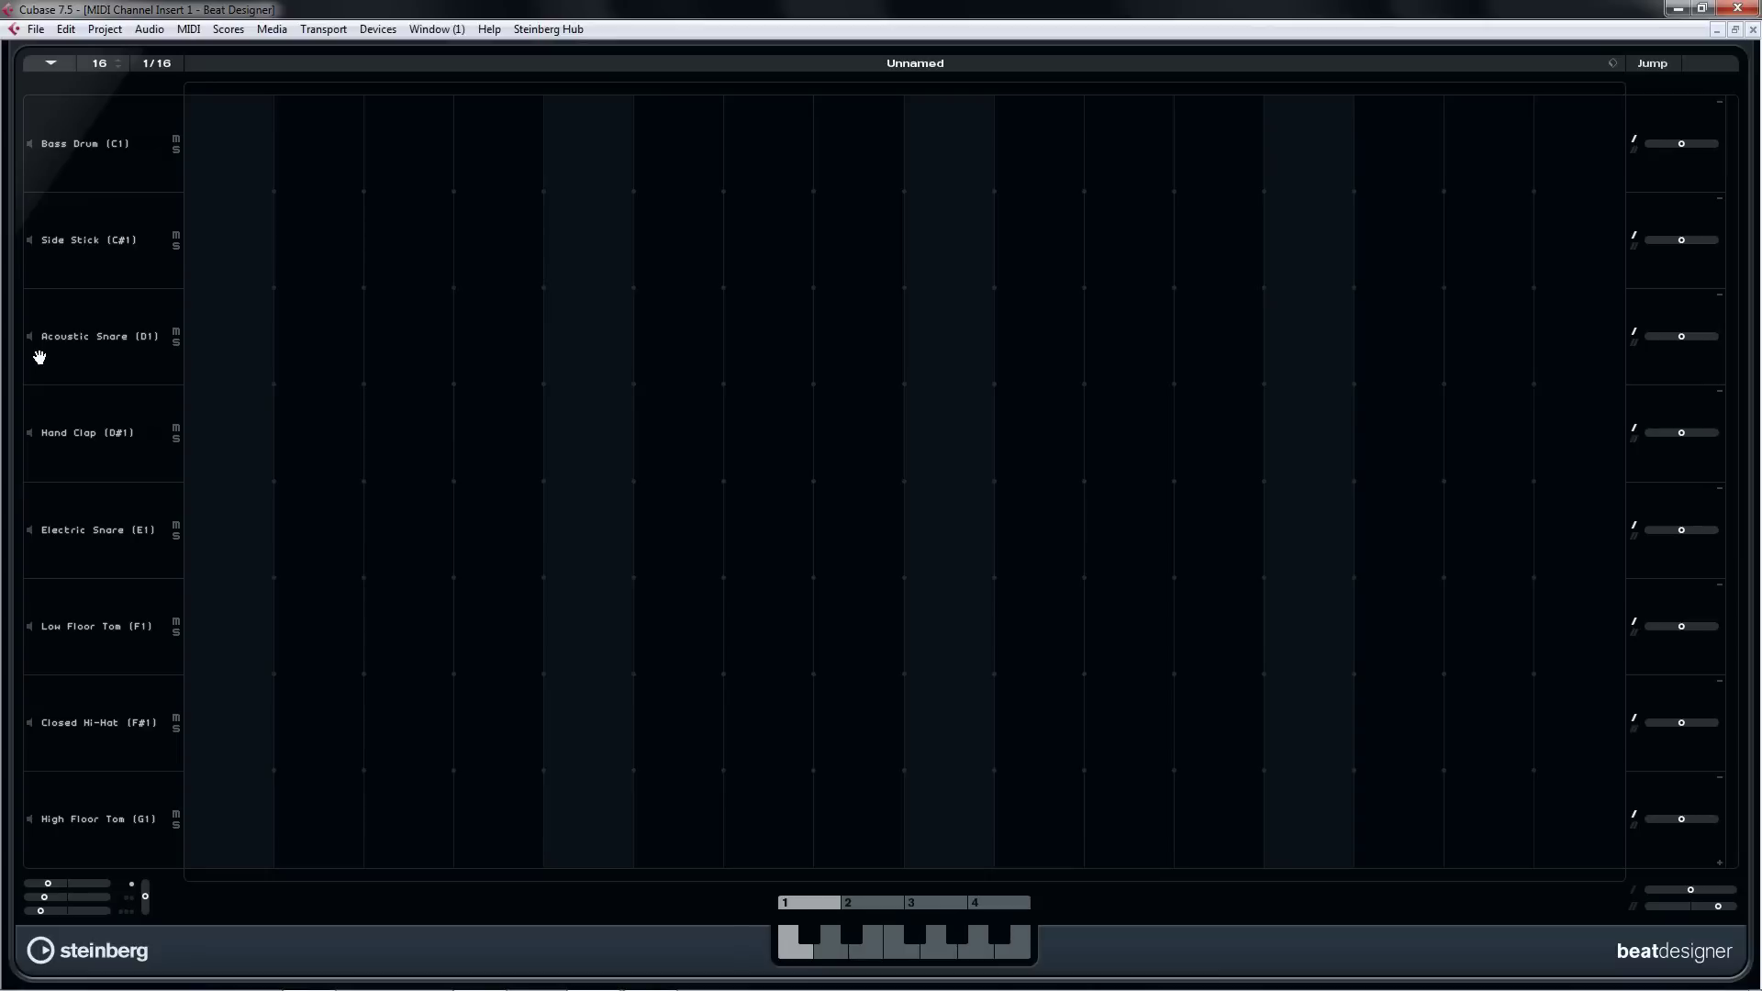
pyautogui.click(1753, 31)
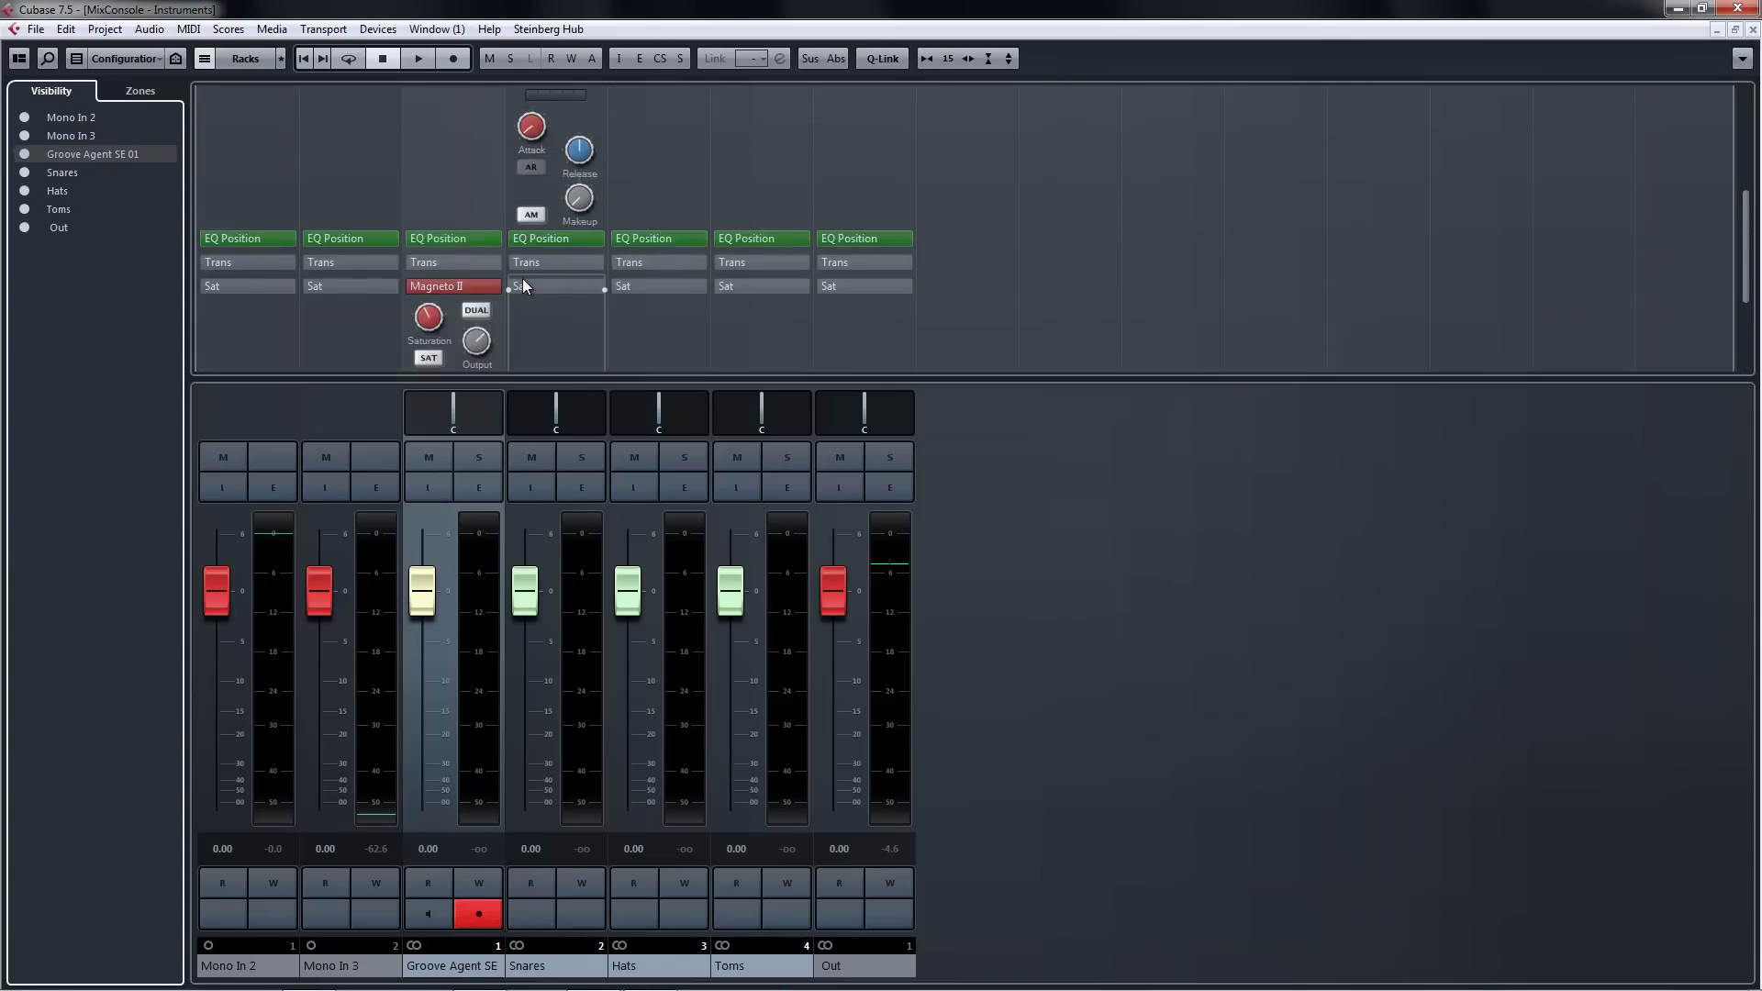
pyautogui.scroll(-3, 523, 286)
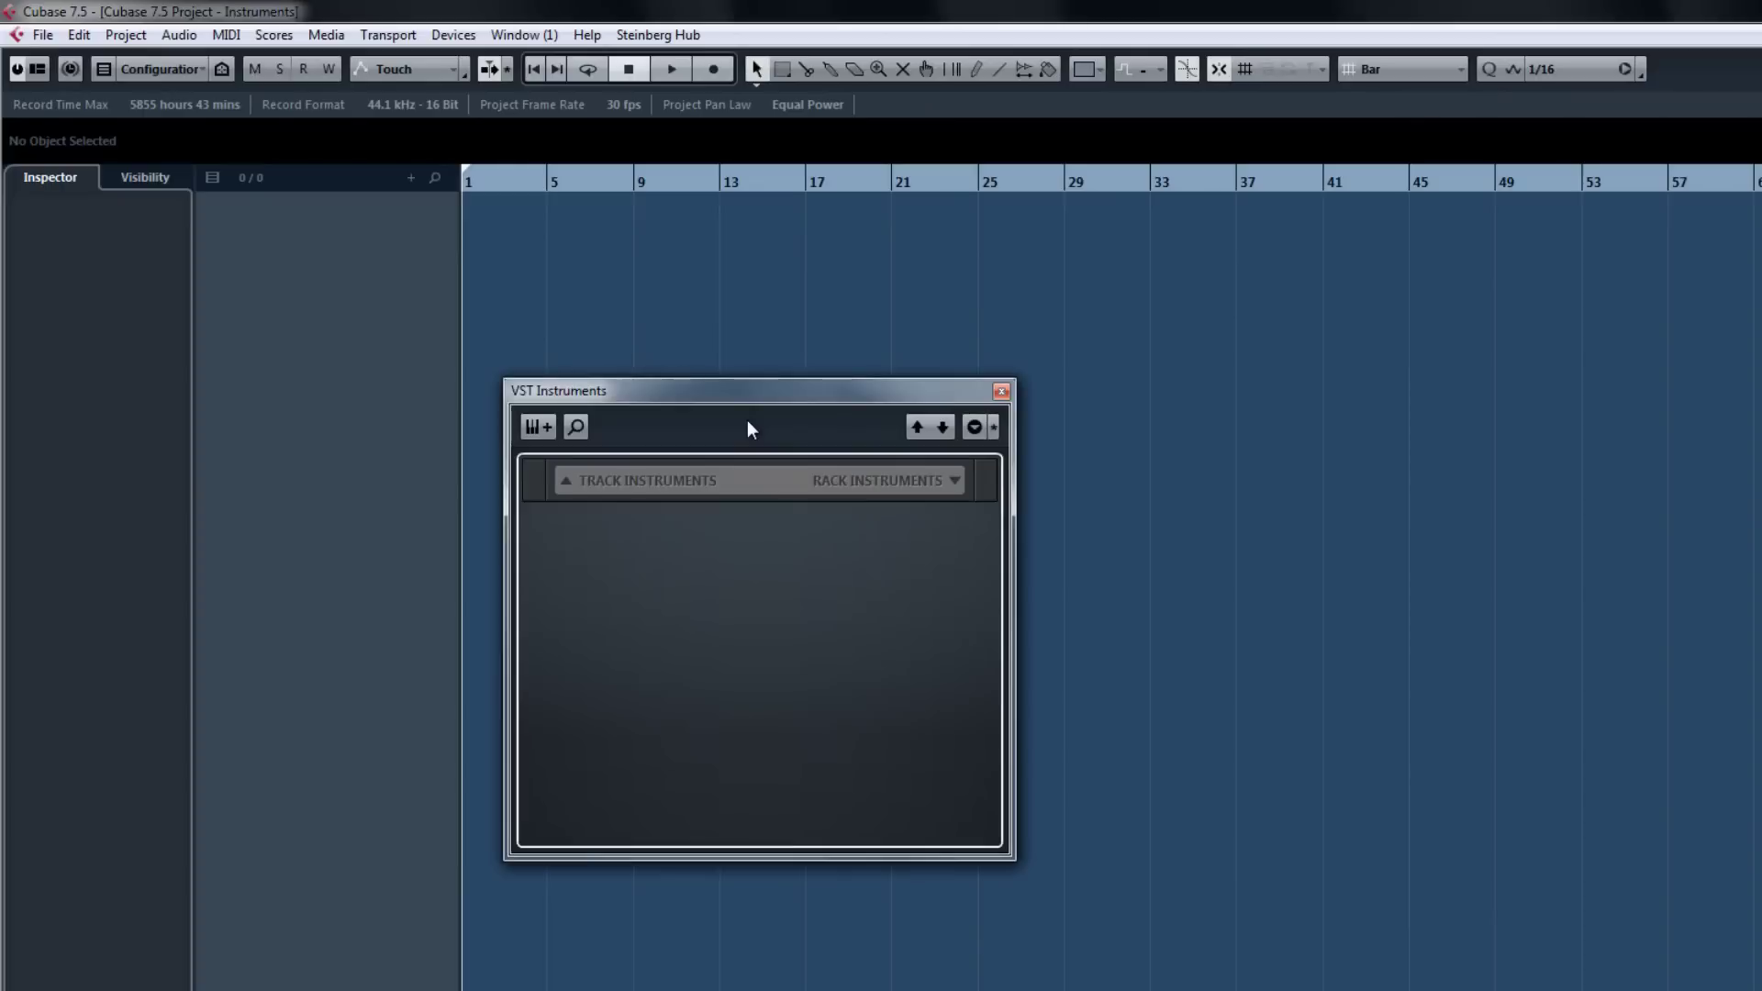
# Create an instrument track using HALion Sonic SE
pyautogui.rightClick(315, 260)
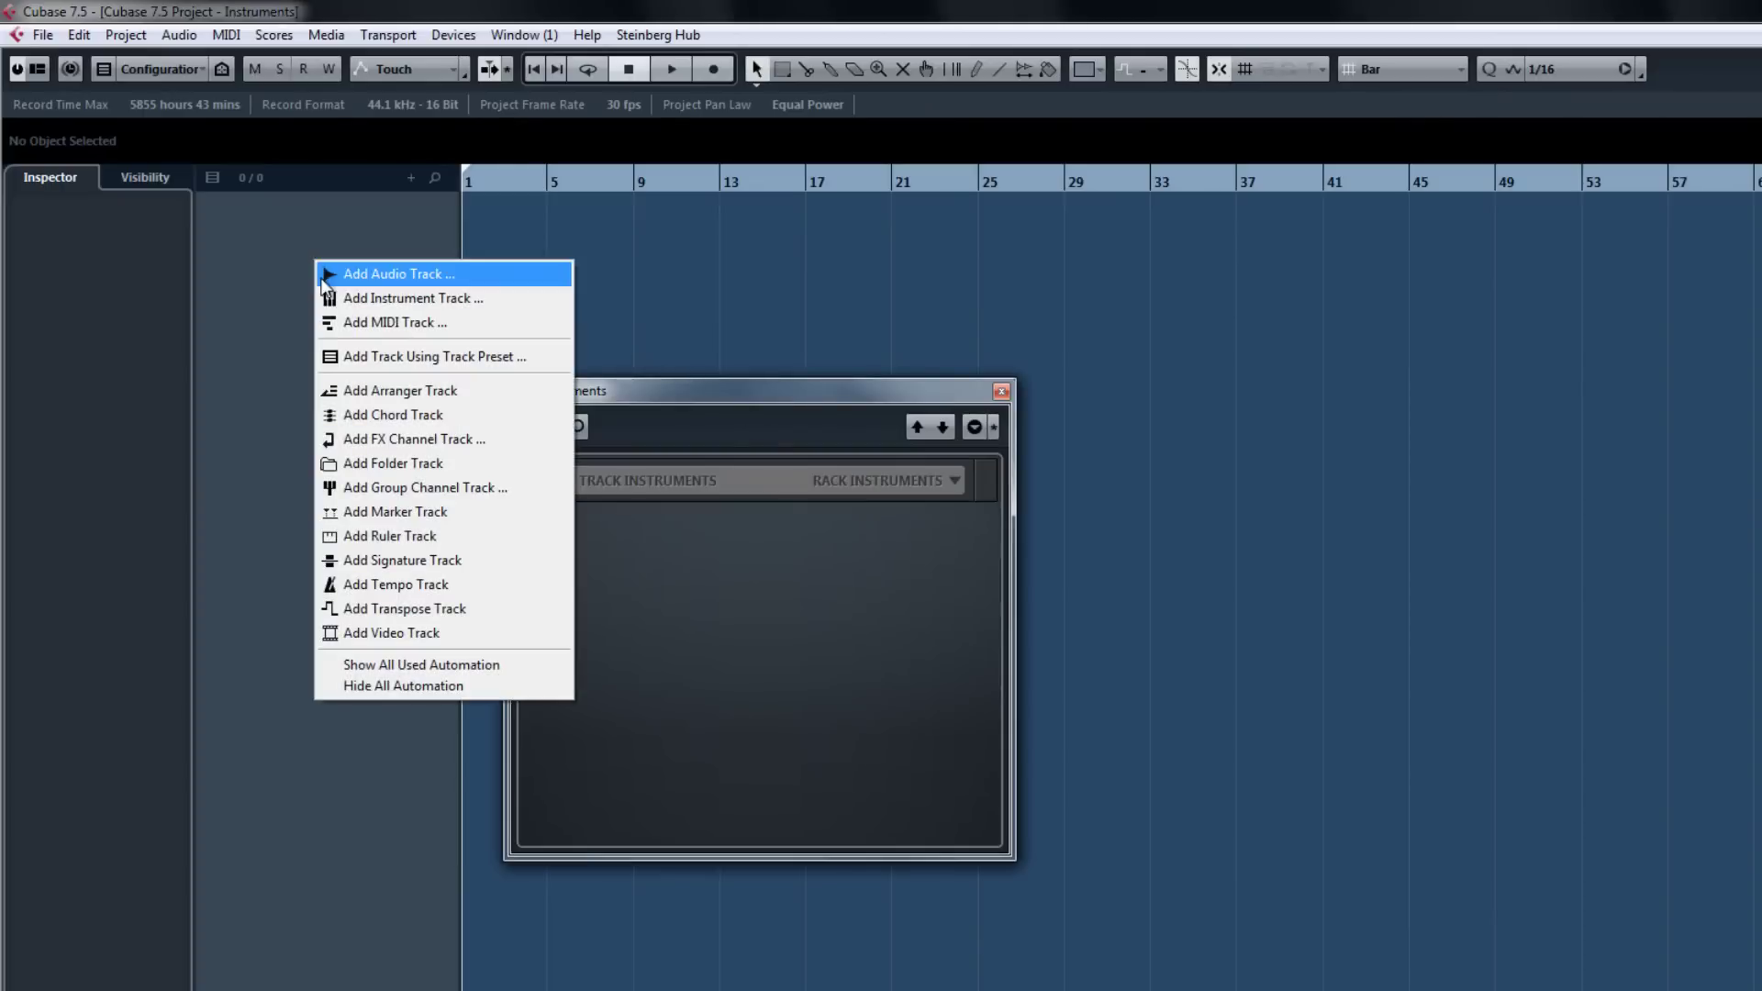
pyautogui.click(514, 301)
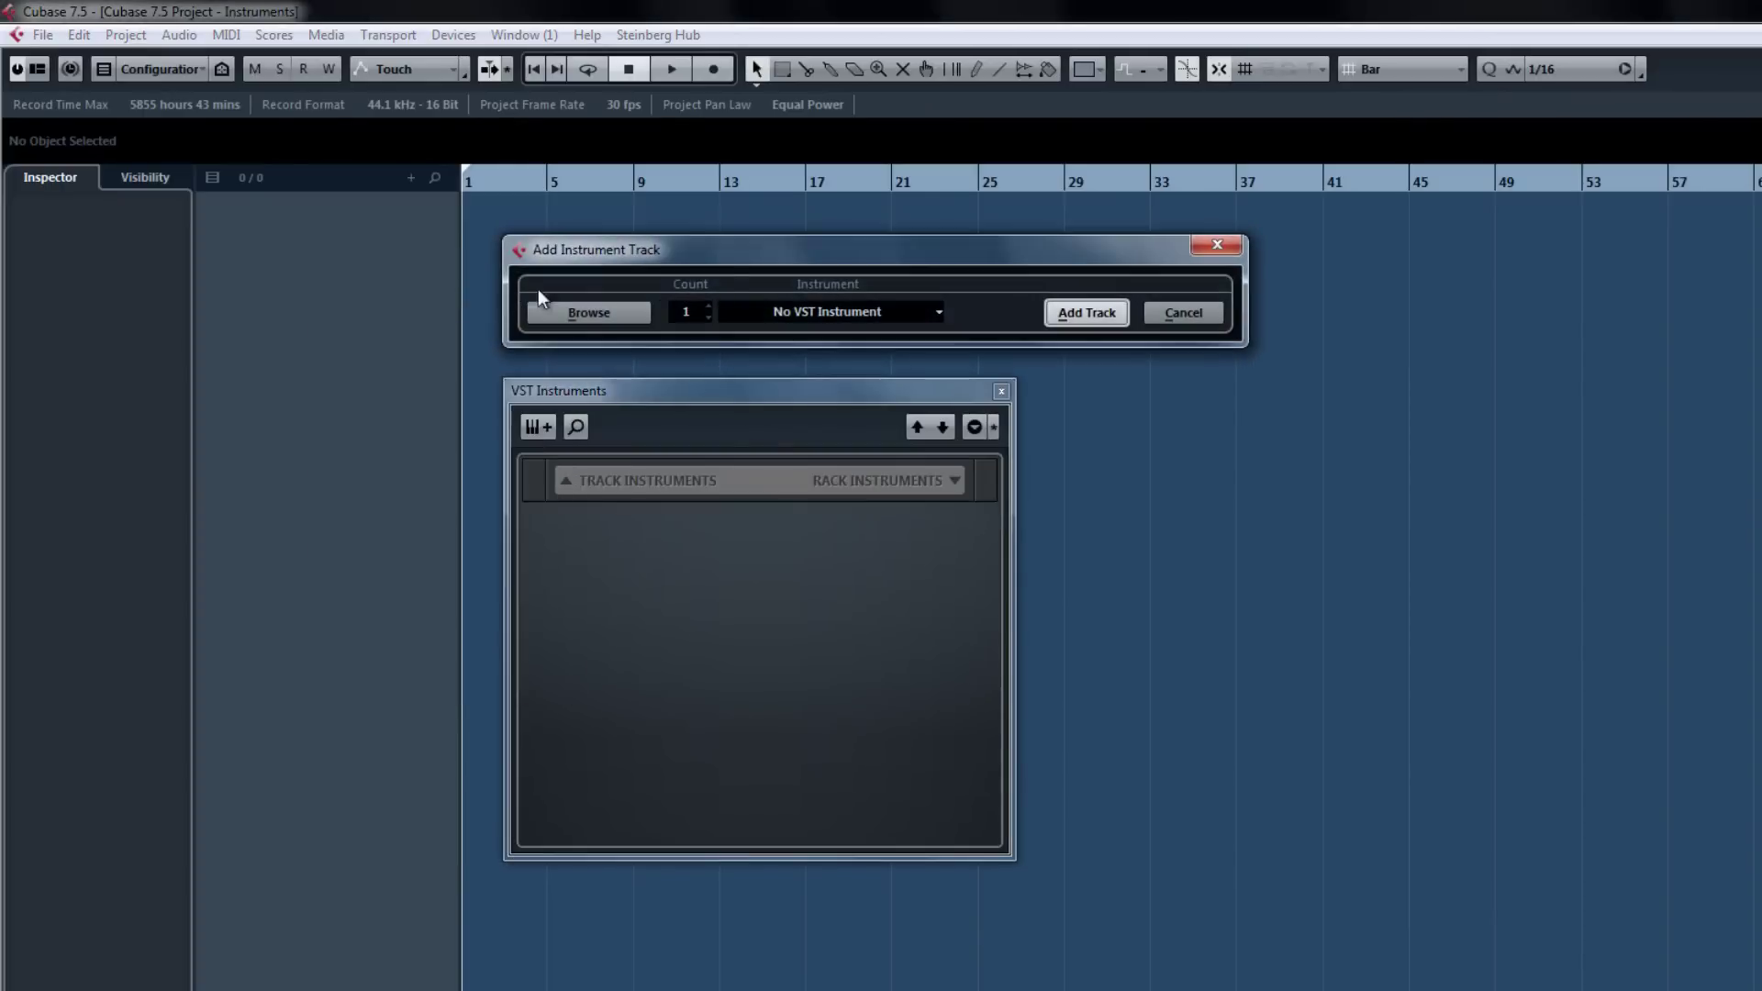
pyautogui.click(871, 313)
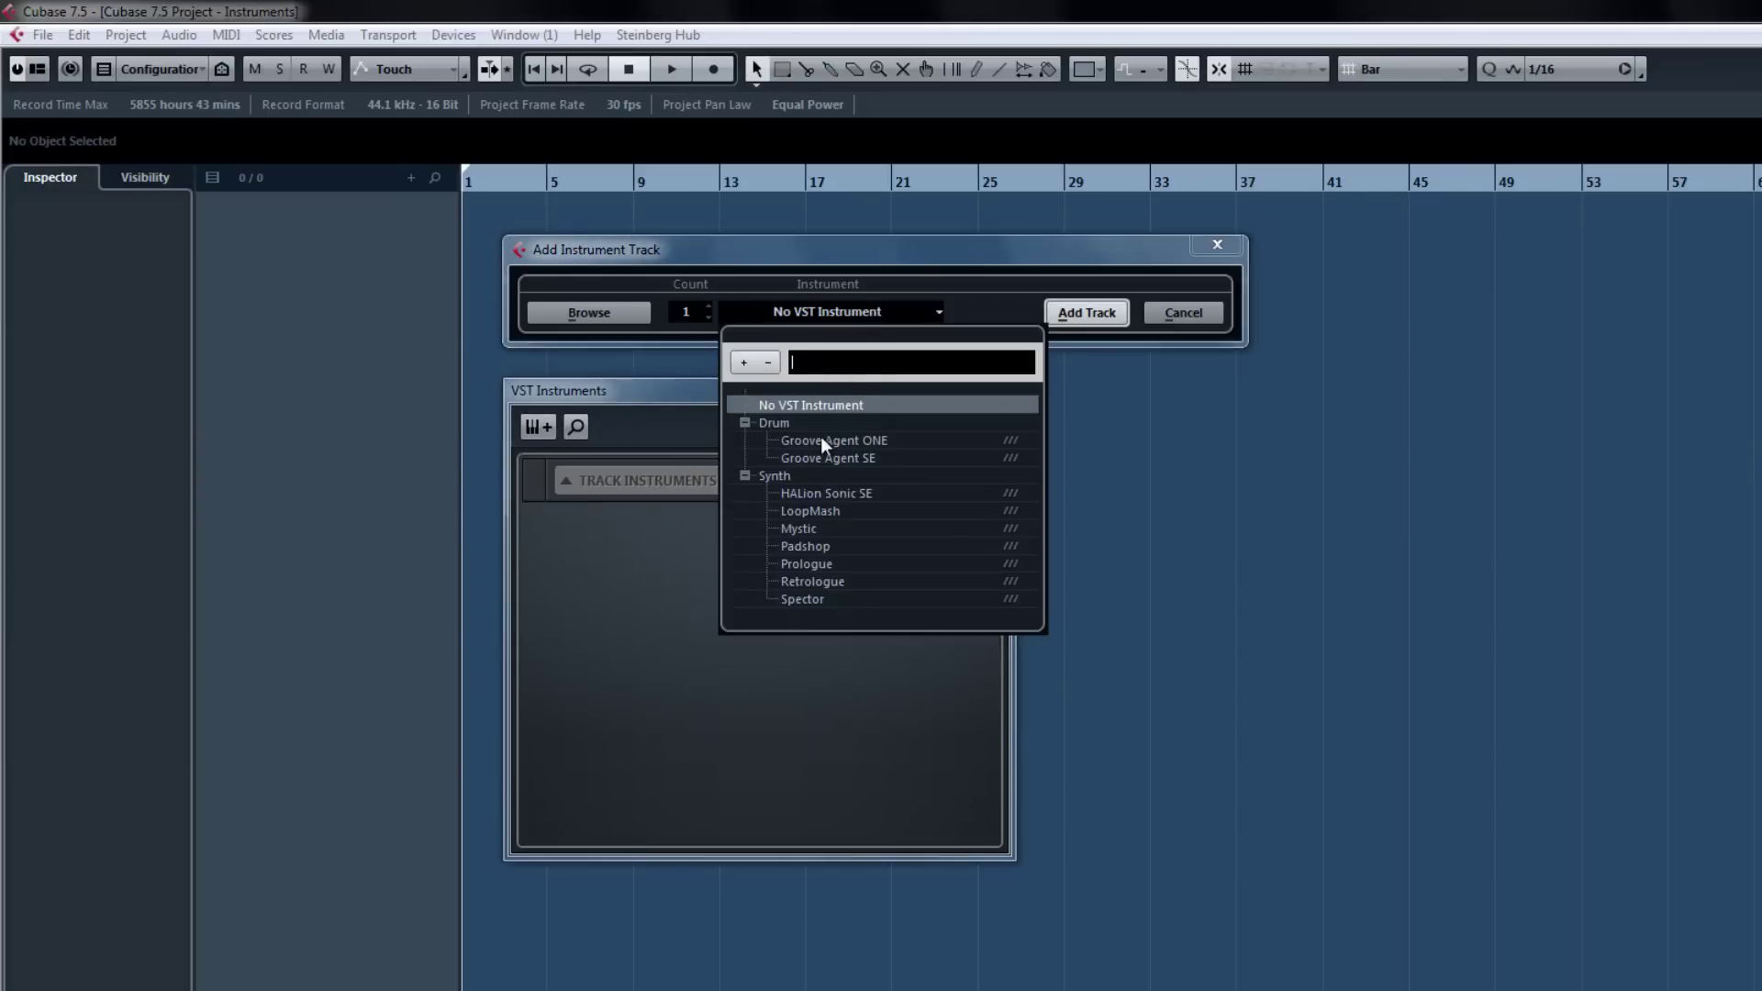
pyautogui.click(846, 494)
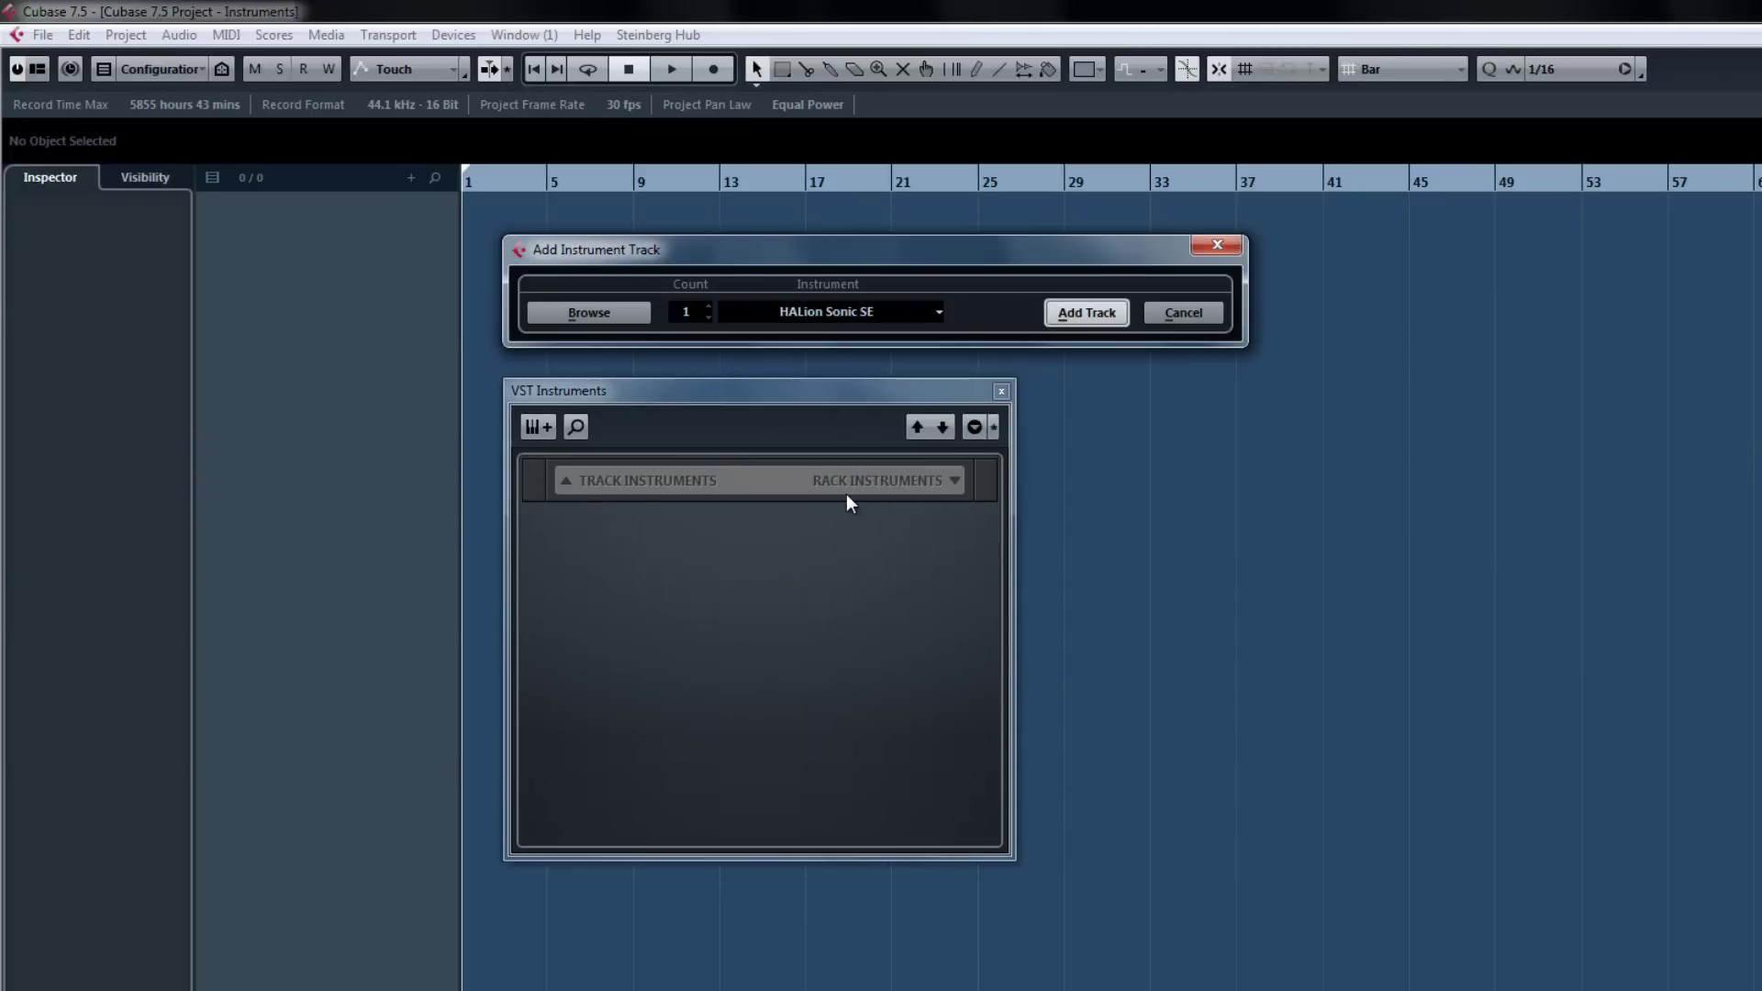
pyautogui.click(1079, 315)
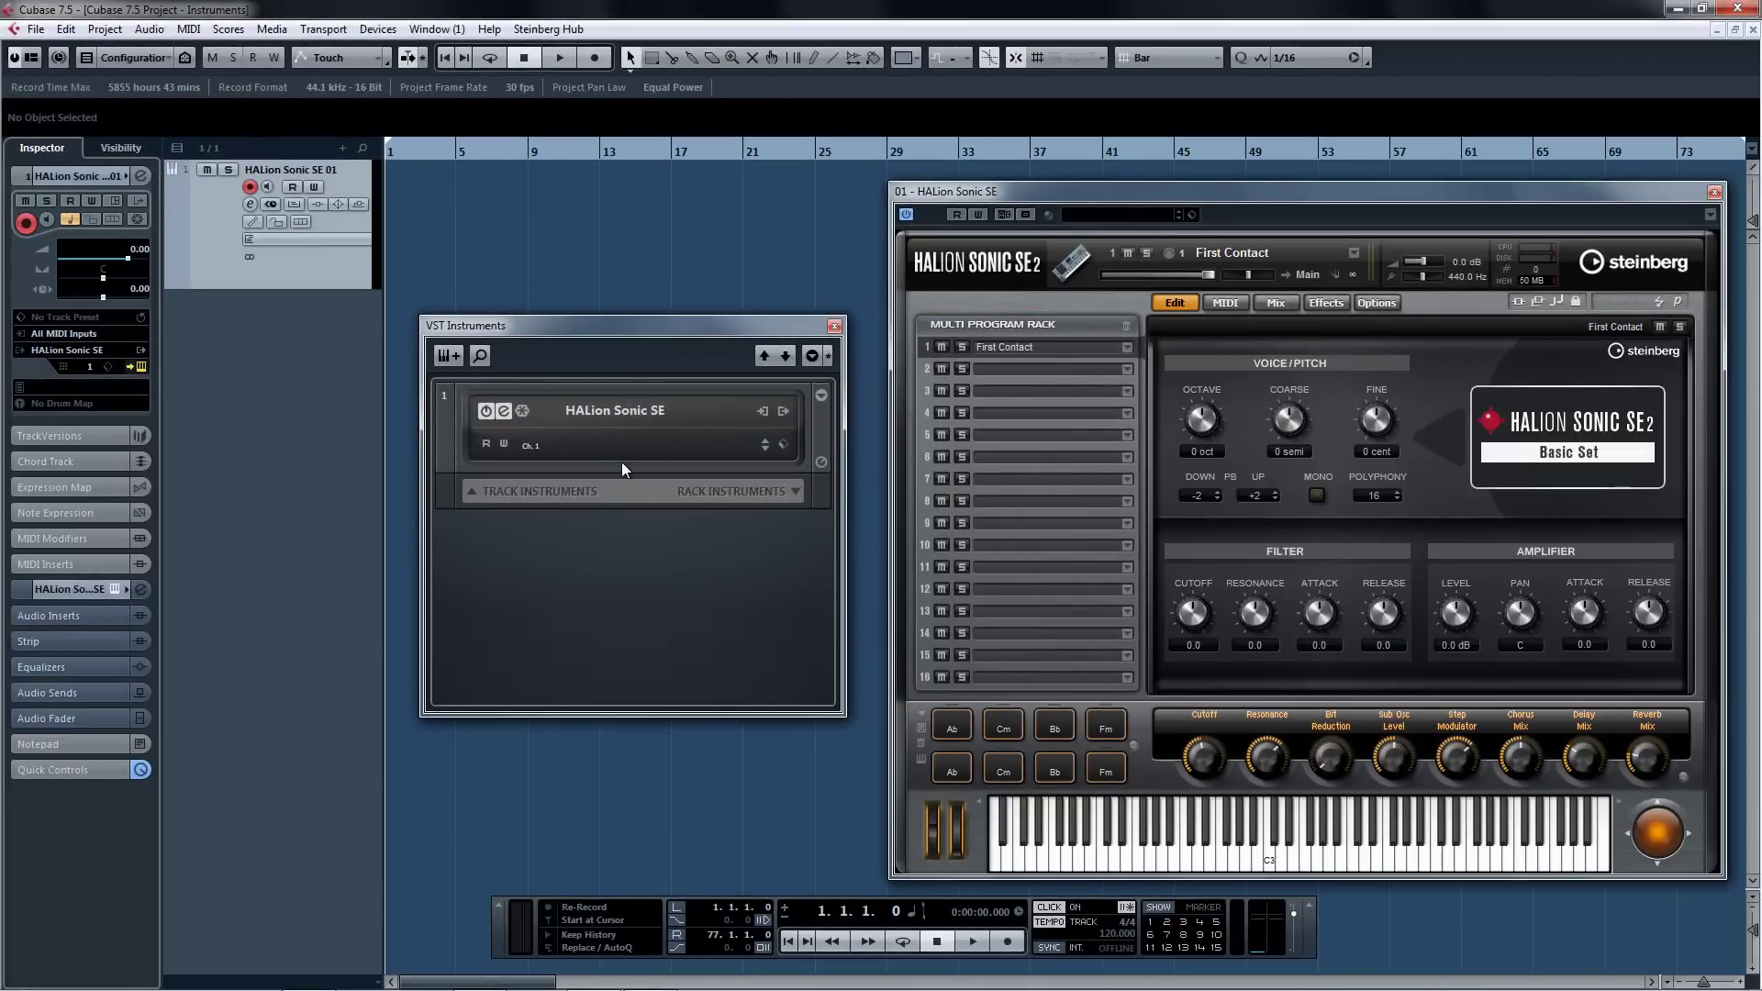
# Load Groove Agent SE into the VST Instruments rack with its own MIDI track
pyautogui.click(790, 492)
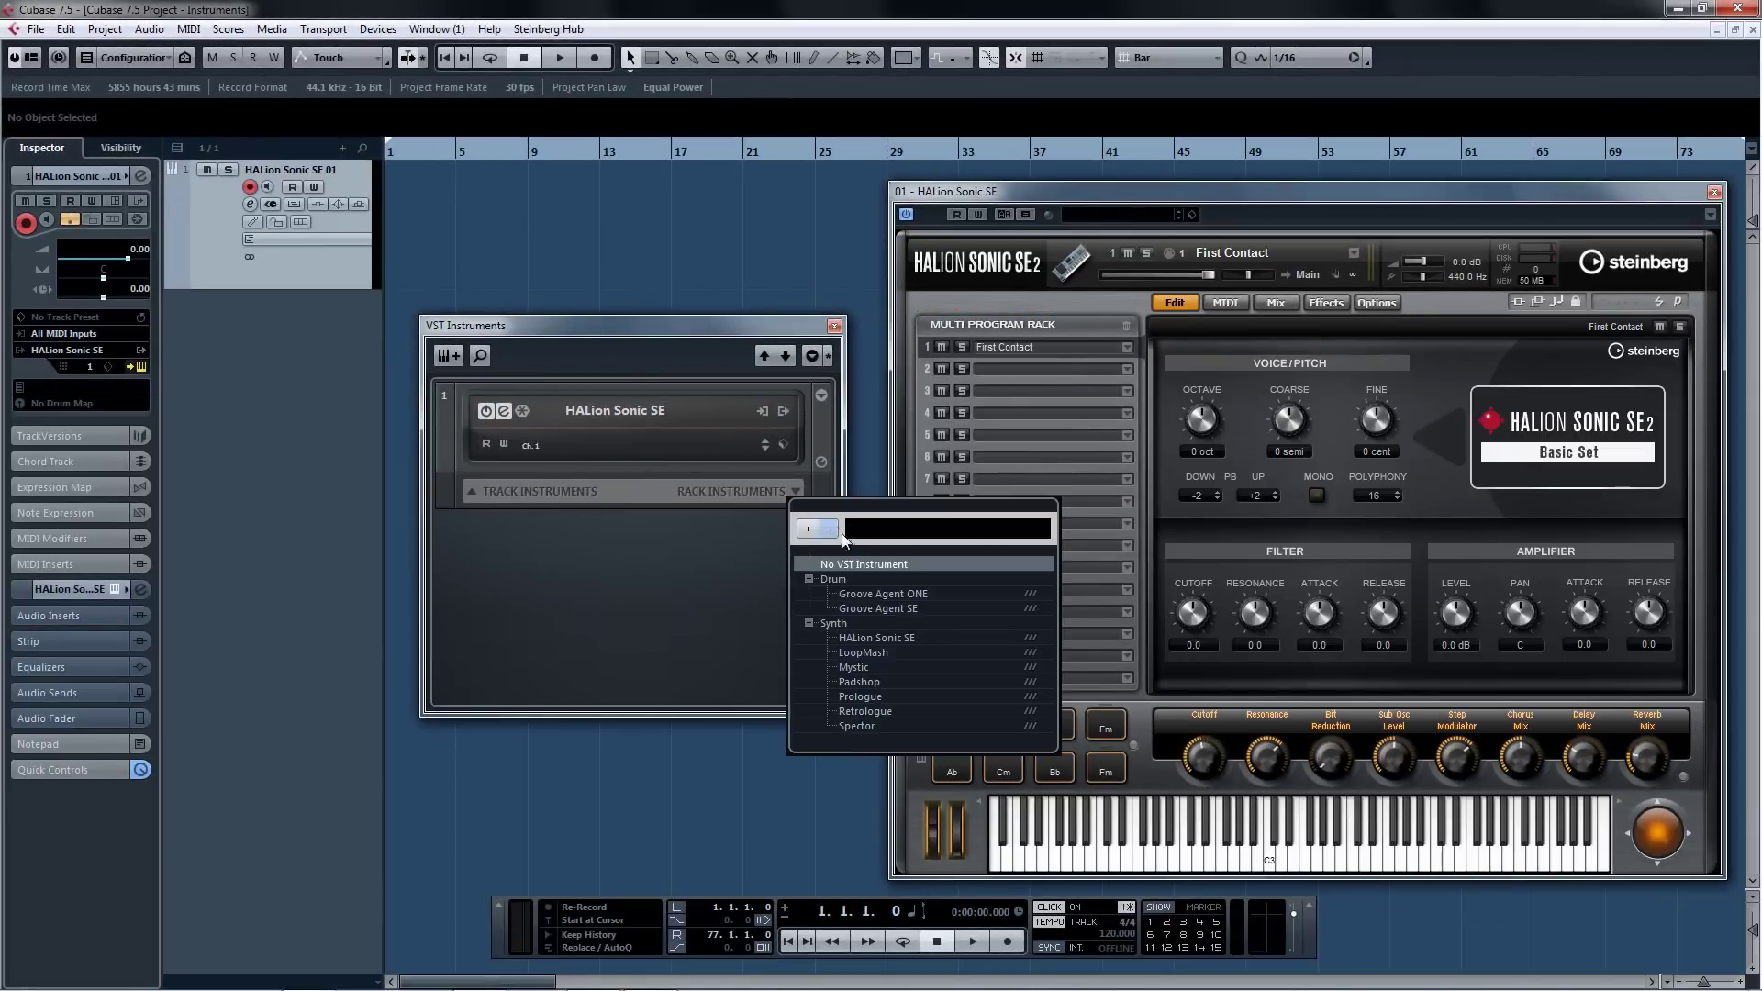
pyautogui.click(855, 606)
pyautogui.click(839, 530)
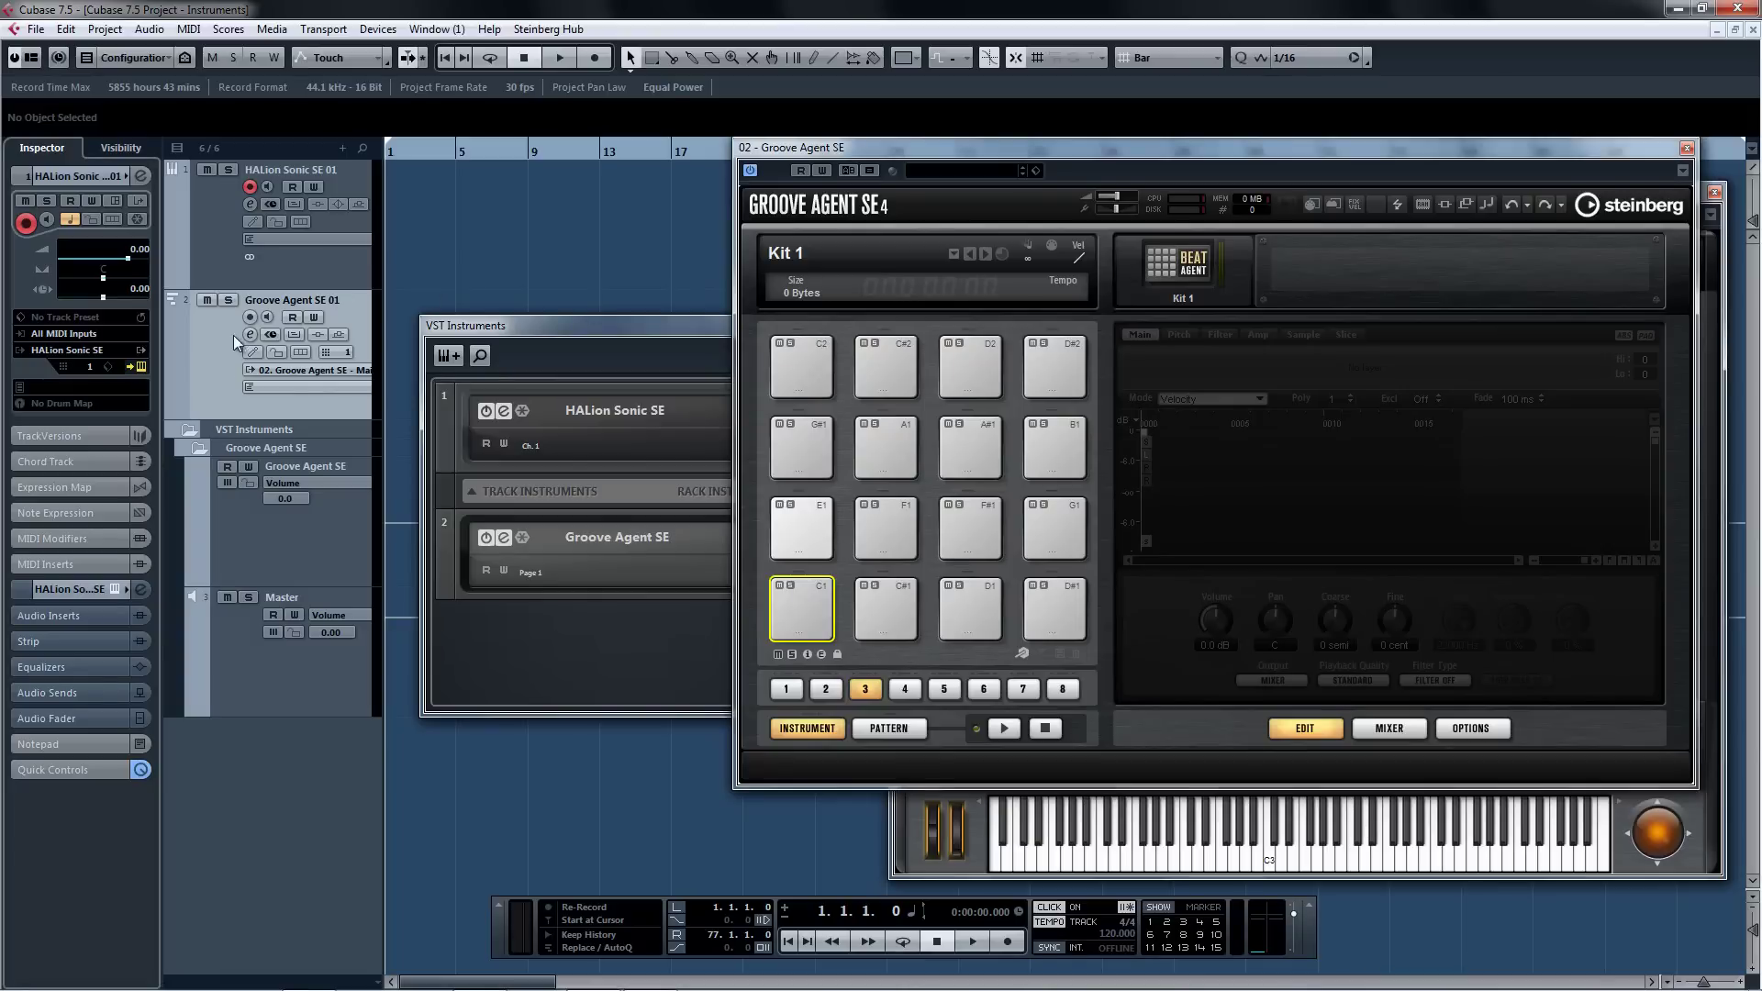
pyautogui.click(206, 347)
pyautogui.click(553, 323)
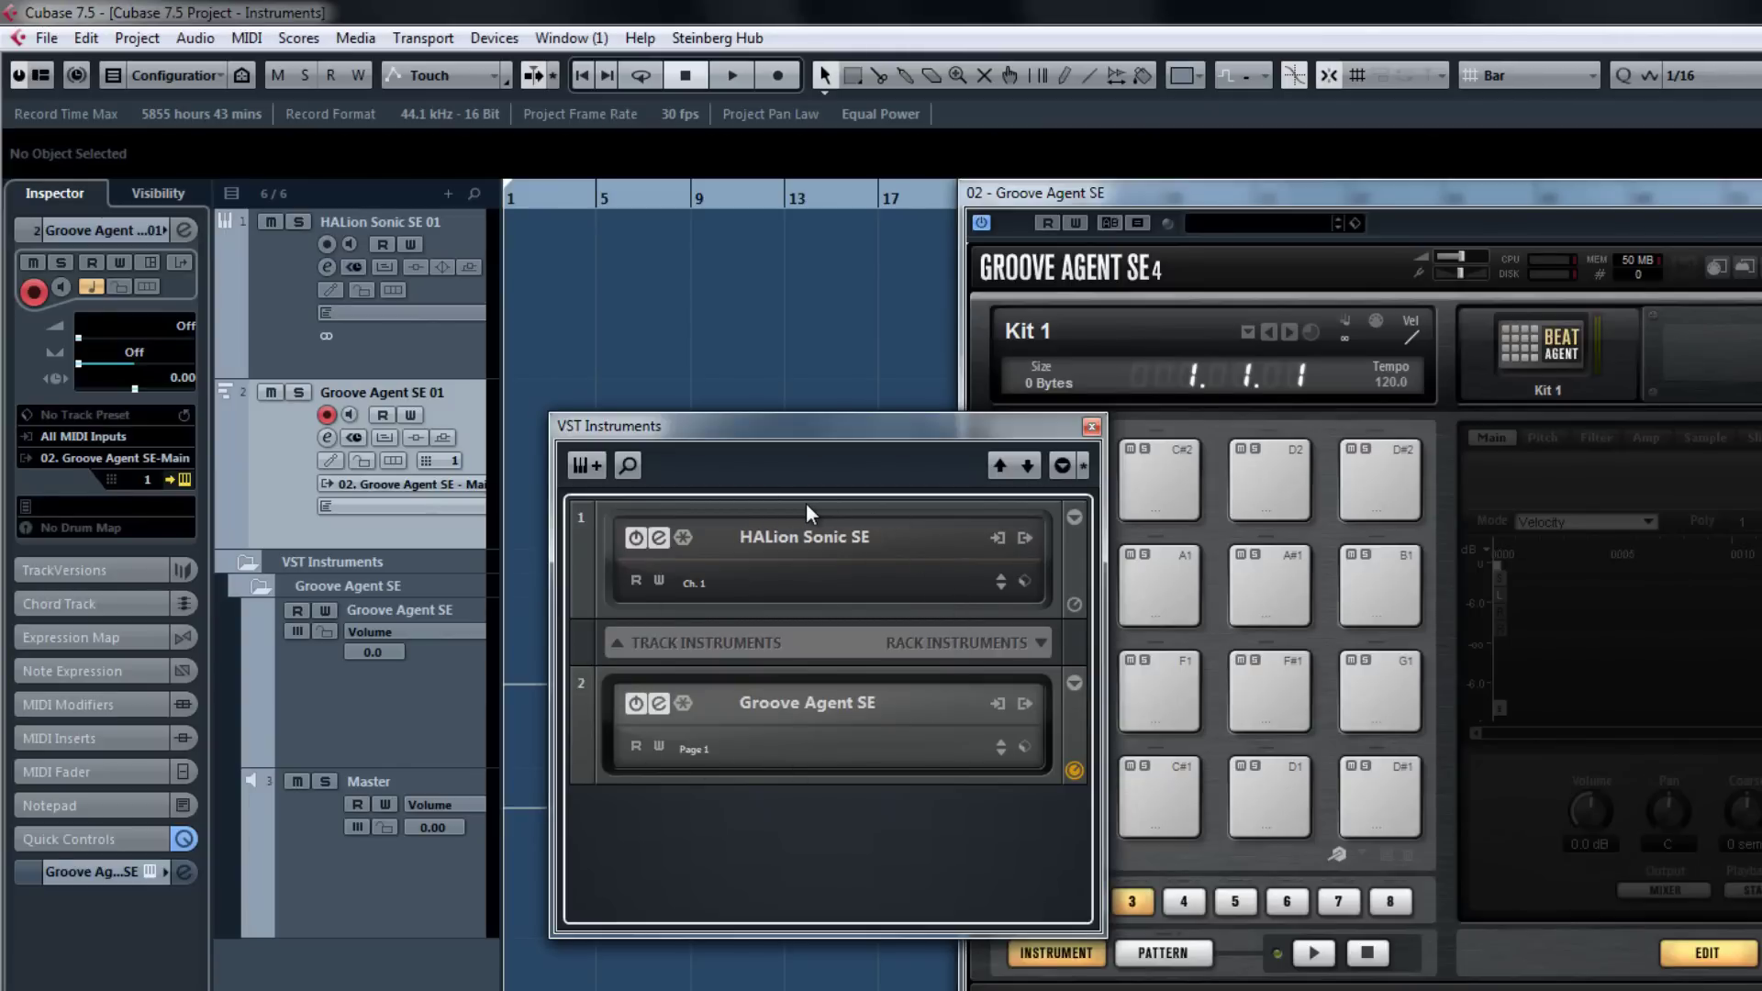
# Reveal the quick control knobs for HALion Sonic SE and Groove Agent SE in the VST Instruments window
pyautogui.click(1061, 465)
pyautogui.scroll(-1, 978, 595)
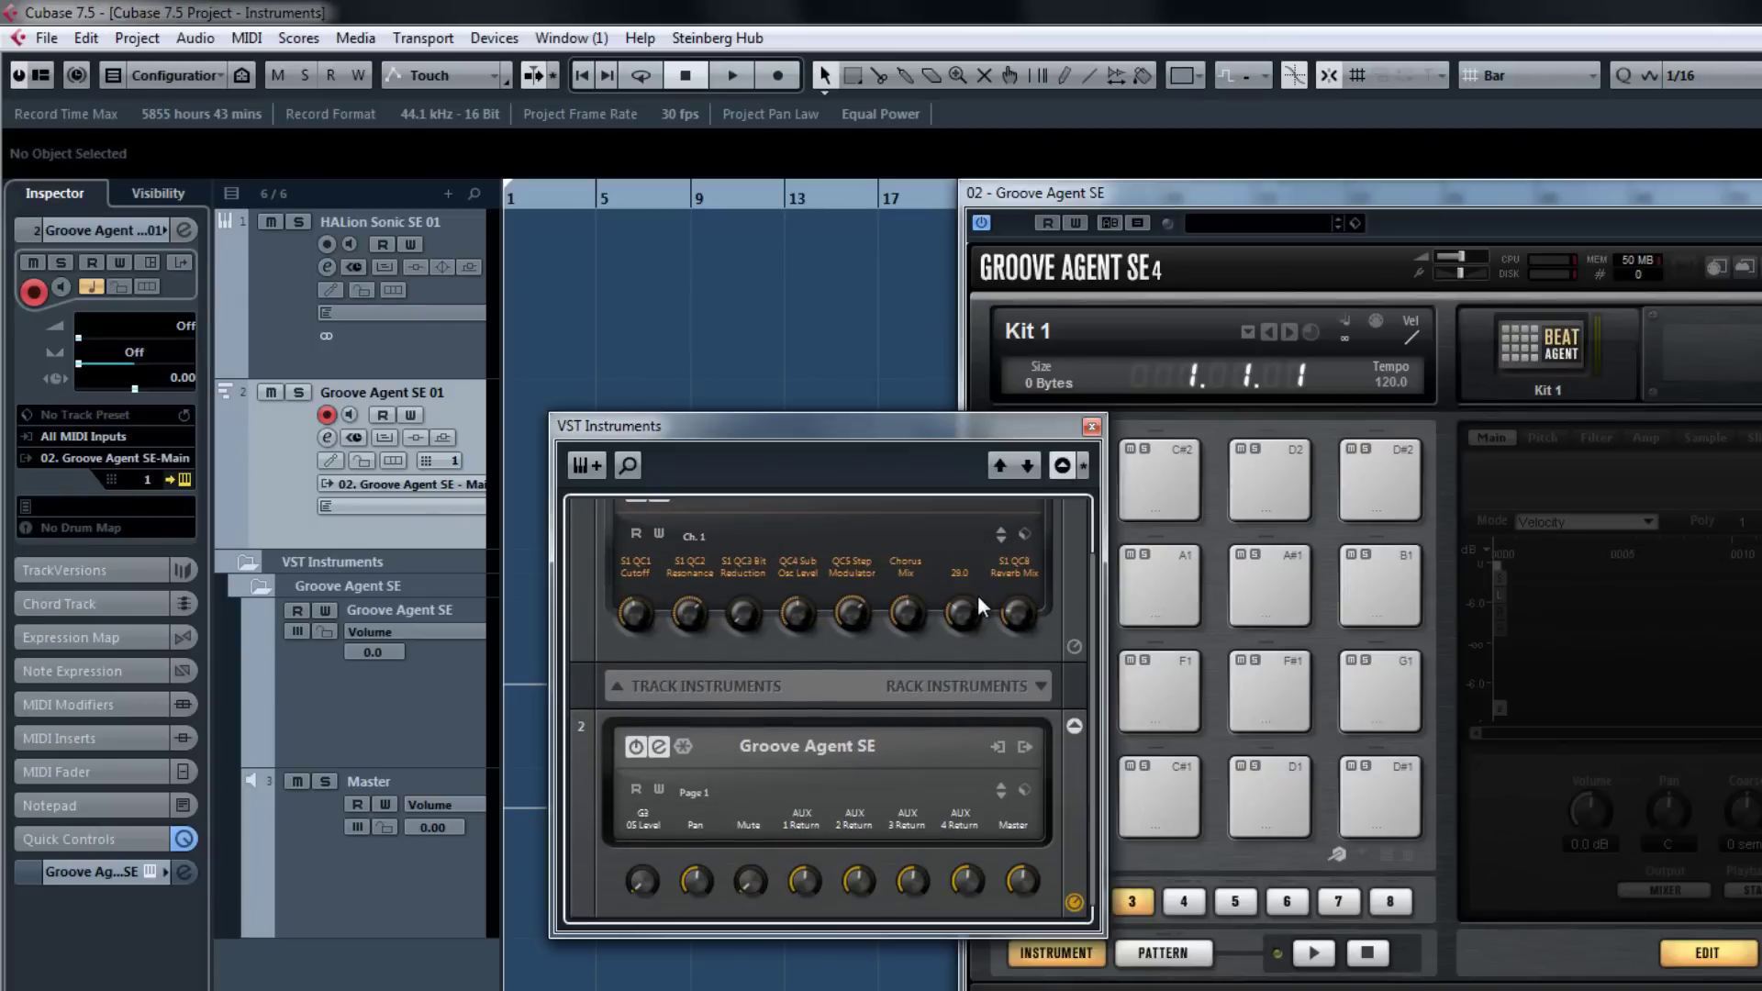
pyautogui.moveTo(908, 611)
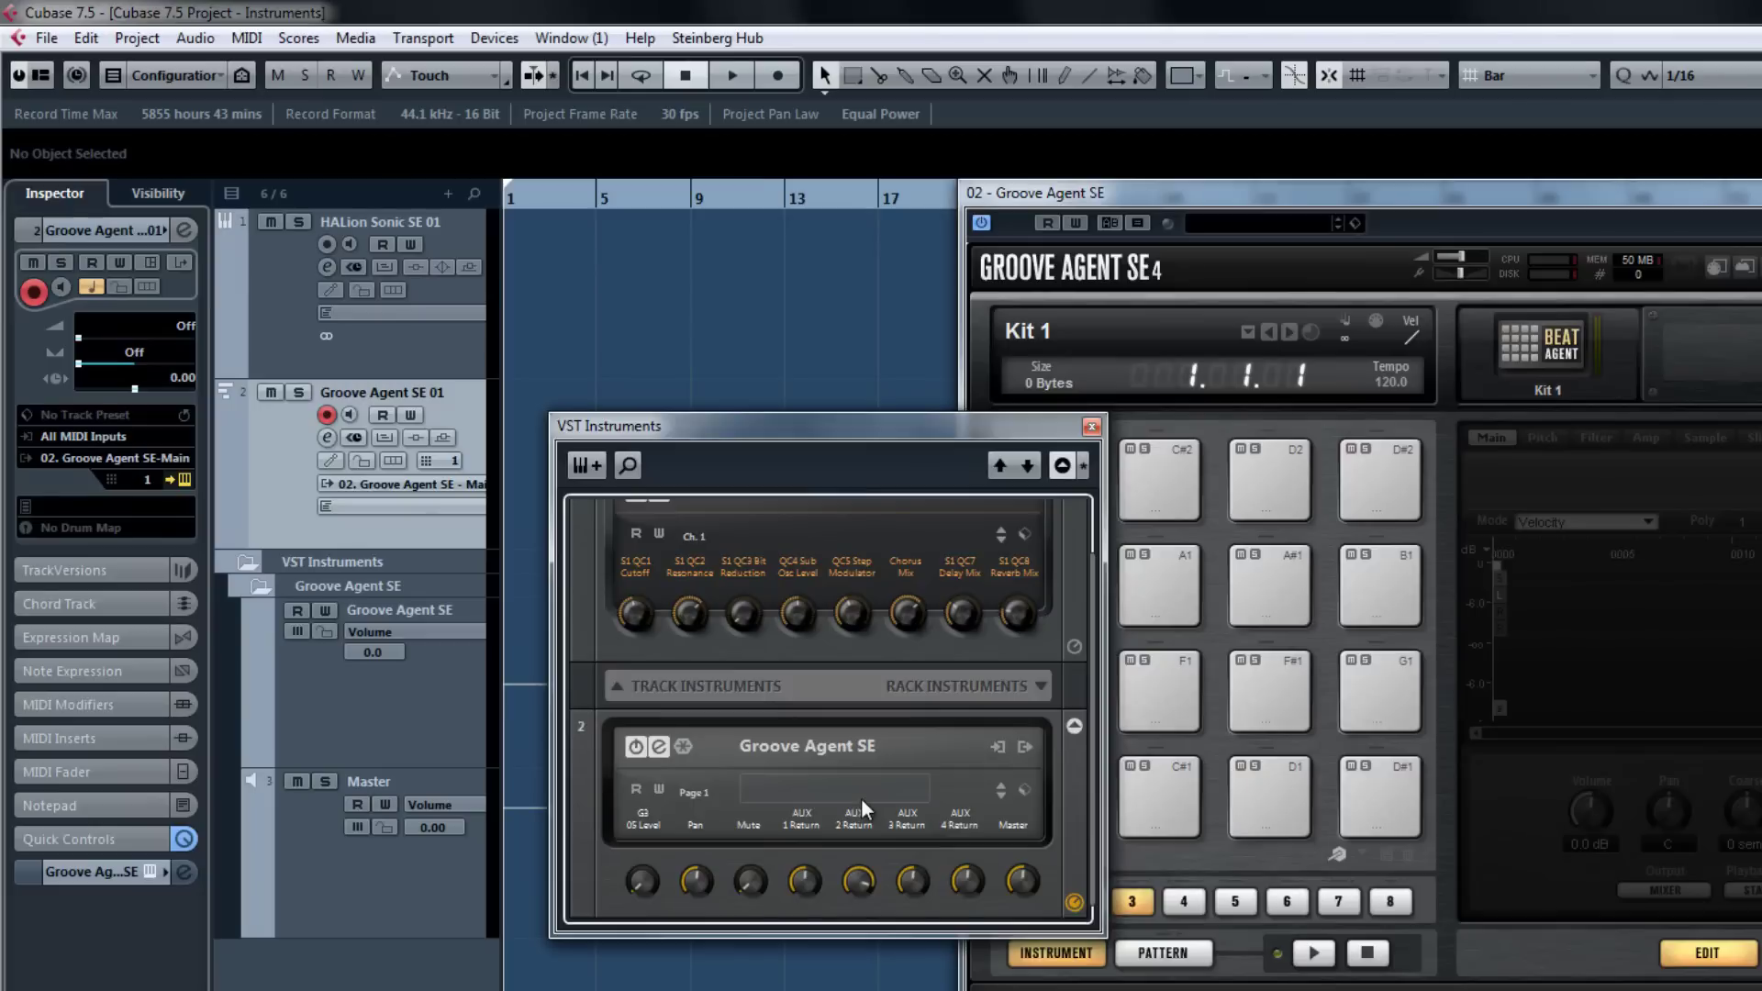
pyautogui.scroll(1, 861, 797)
# Show the S1 QC1 Cutoff automation track for HALion Sonic SE's first quick control
pyautogui.moveTo(639, 657)
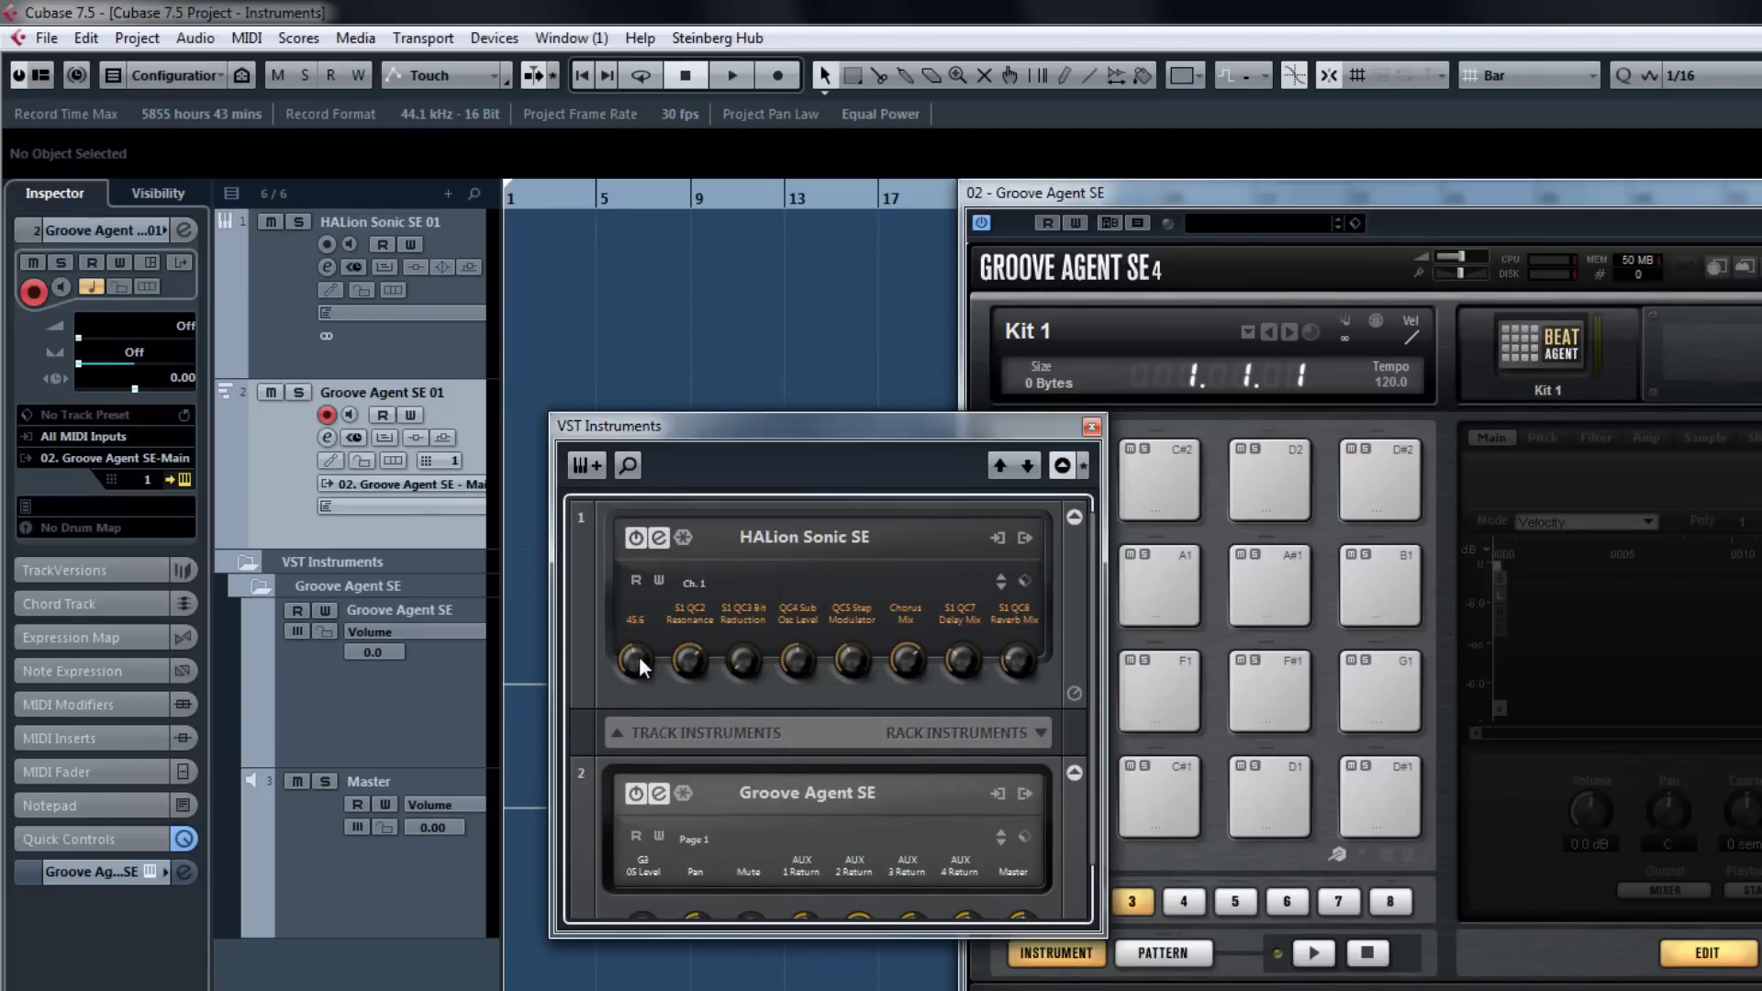
pyautogui.rightClick(639, 657)
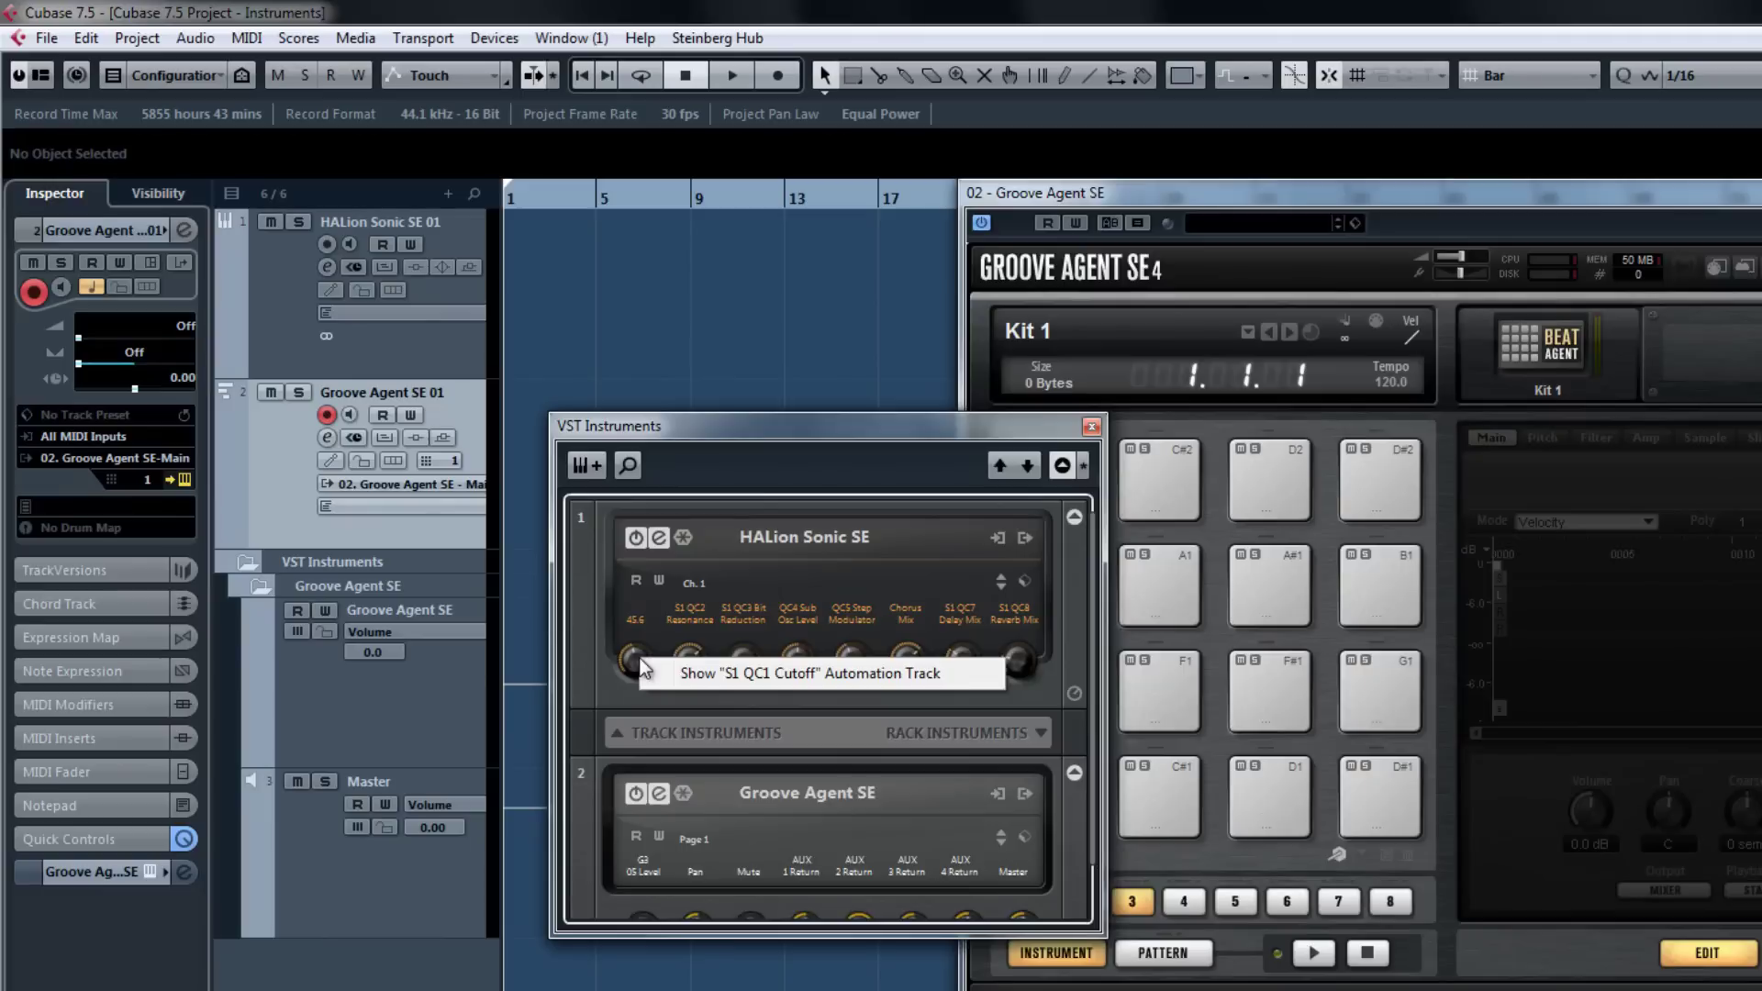
pyautogui.click(740, 684)
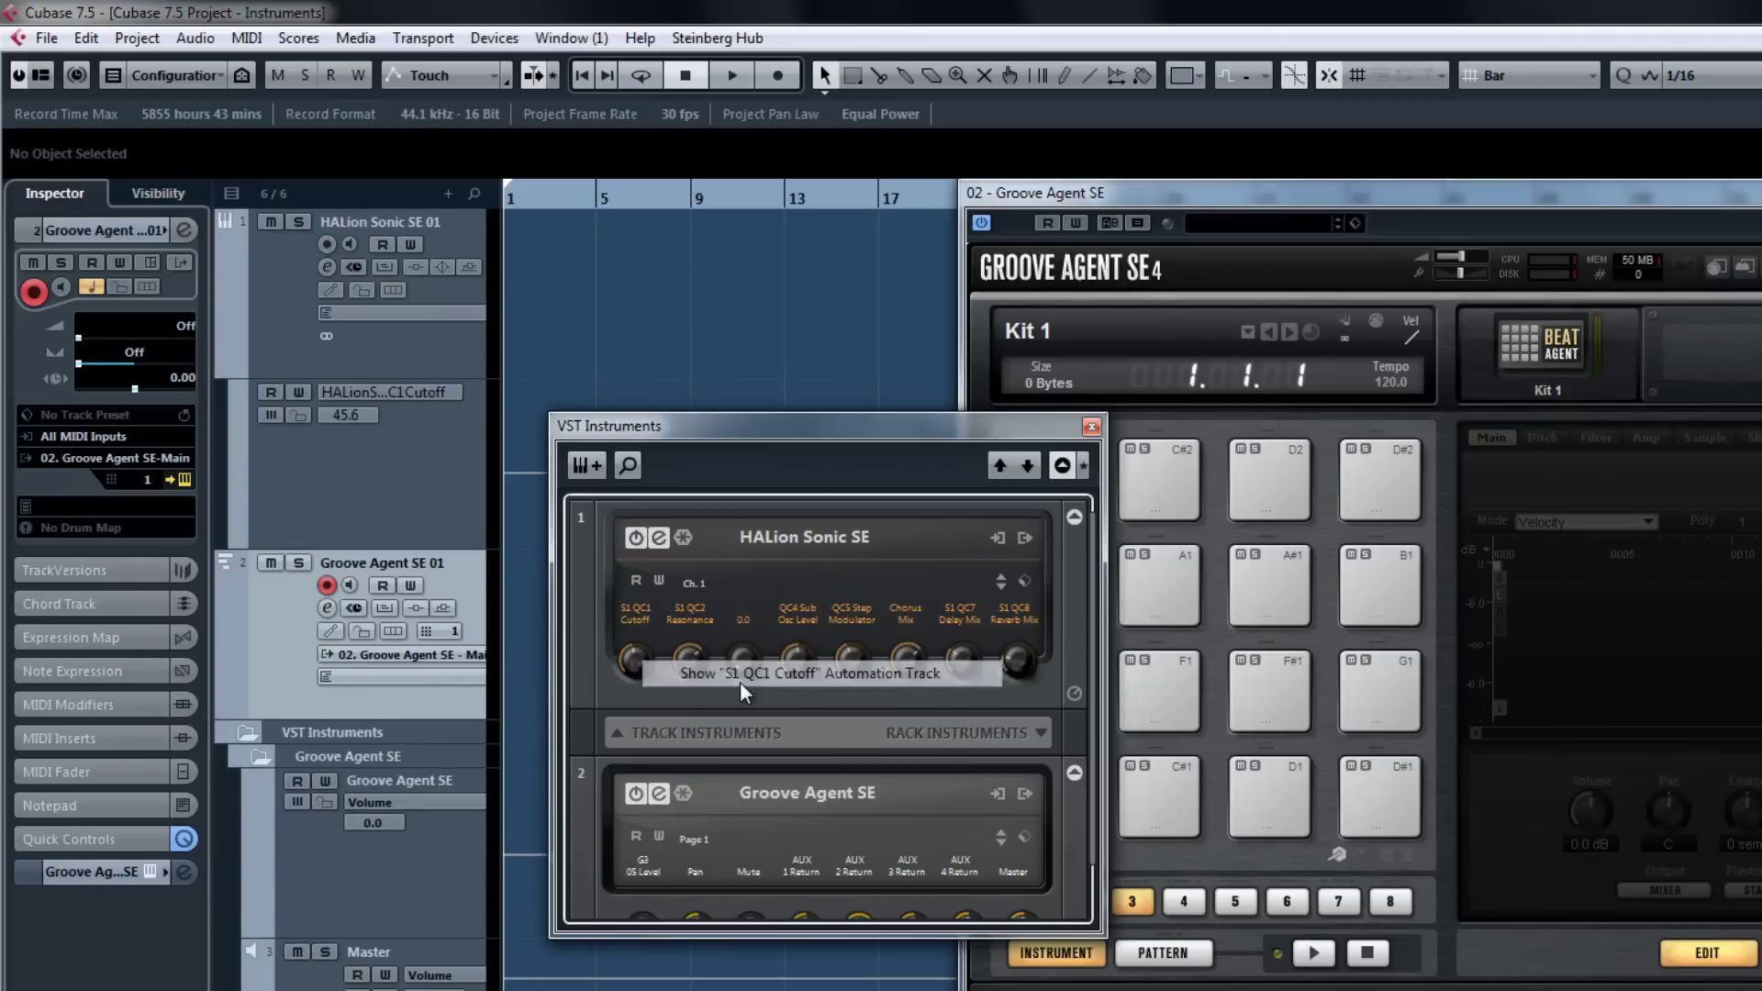
pyautogui.moveTo(622, 439); pyautogui.dragTo(987, 379)
# Draw a wavy automation curve on the Cutoff lane with the Draw tool
pyautogui.rightClick(549, 470)
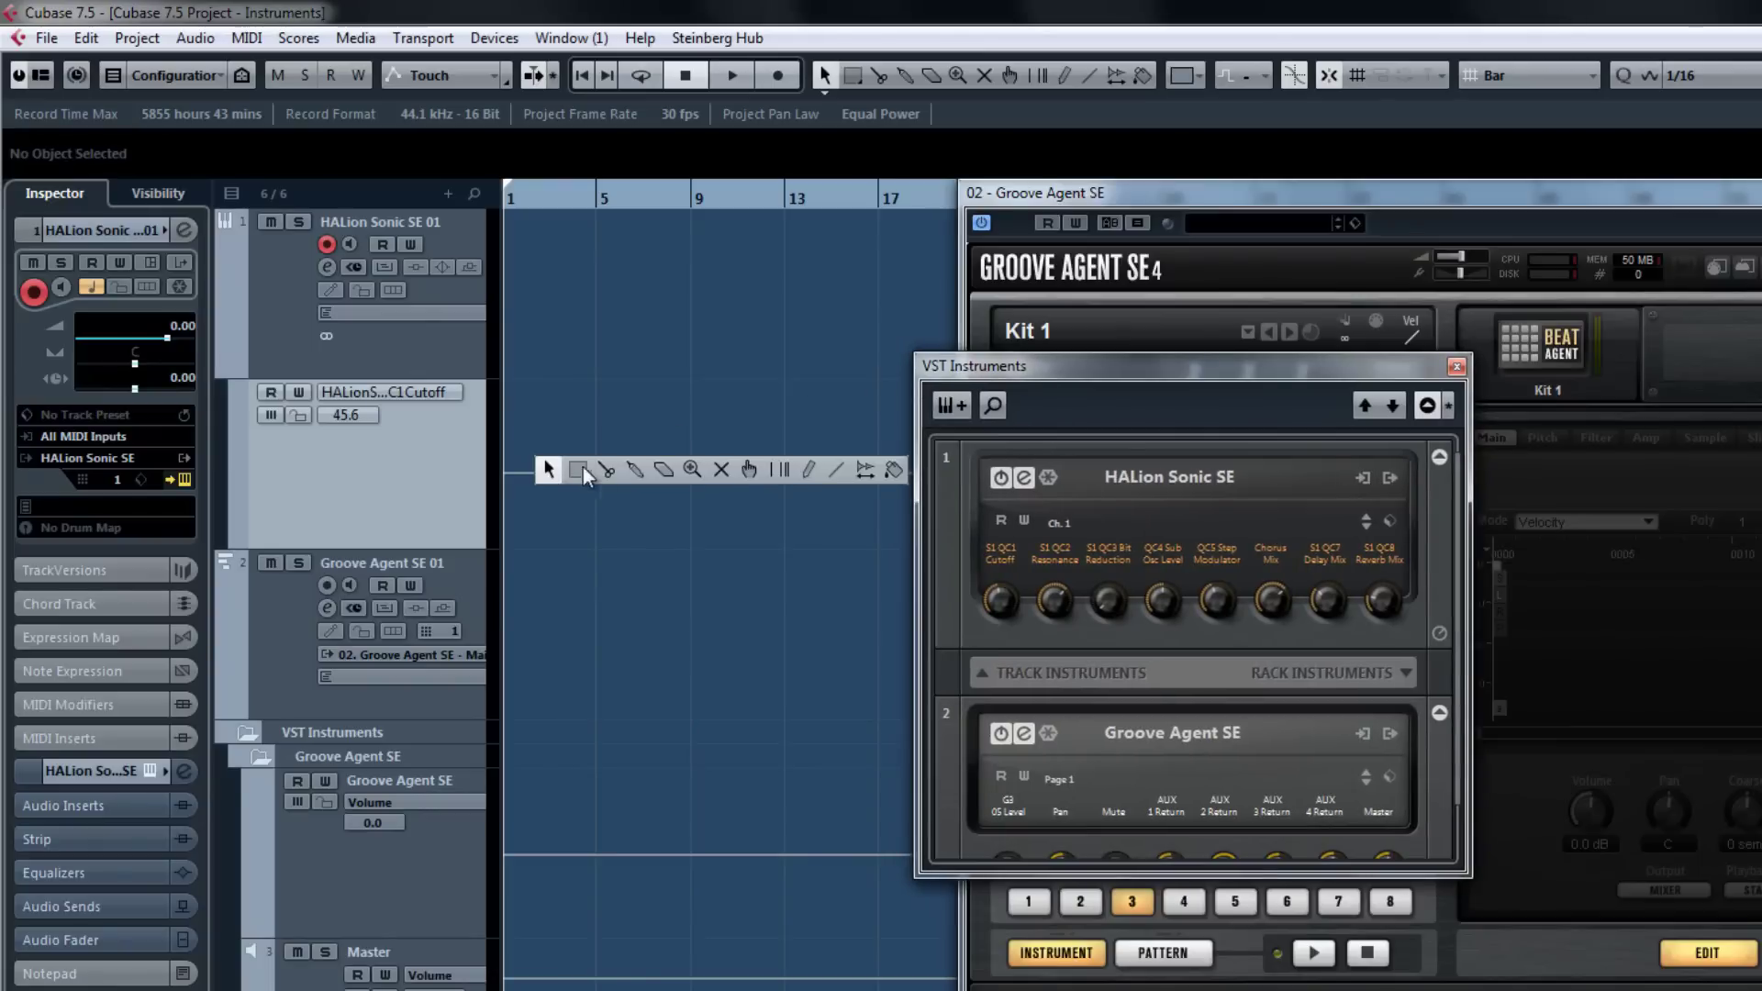
pyautogui.click(801, 481)
pyautogui.moveTo(795, 479)
pyautogui.mouseDown()
pyautogui.moveTo(766, 446)
pyautogui.moveTo(673, 495)
pyautogui.moveTo(552, 439)
pyautogui.mouseUp()
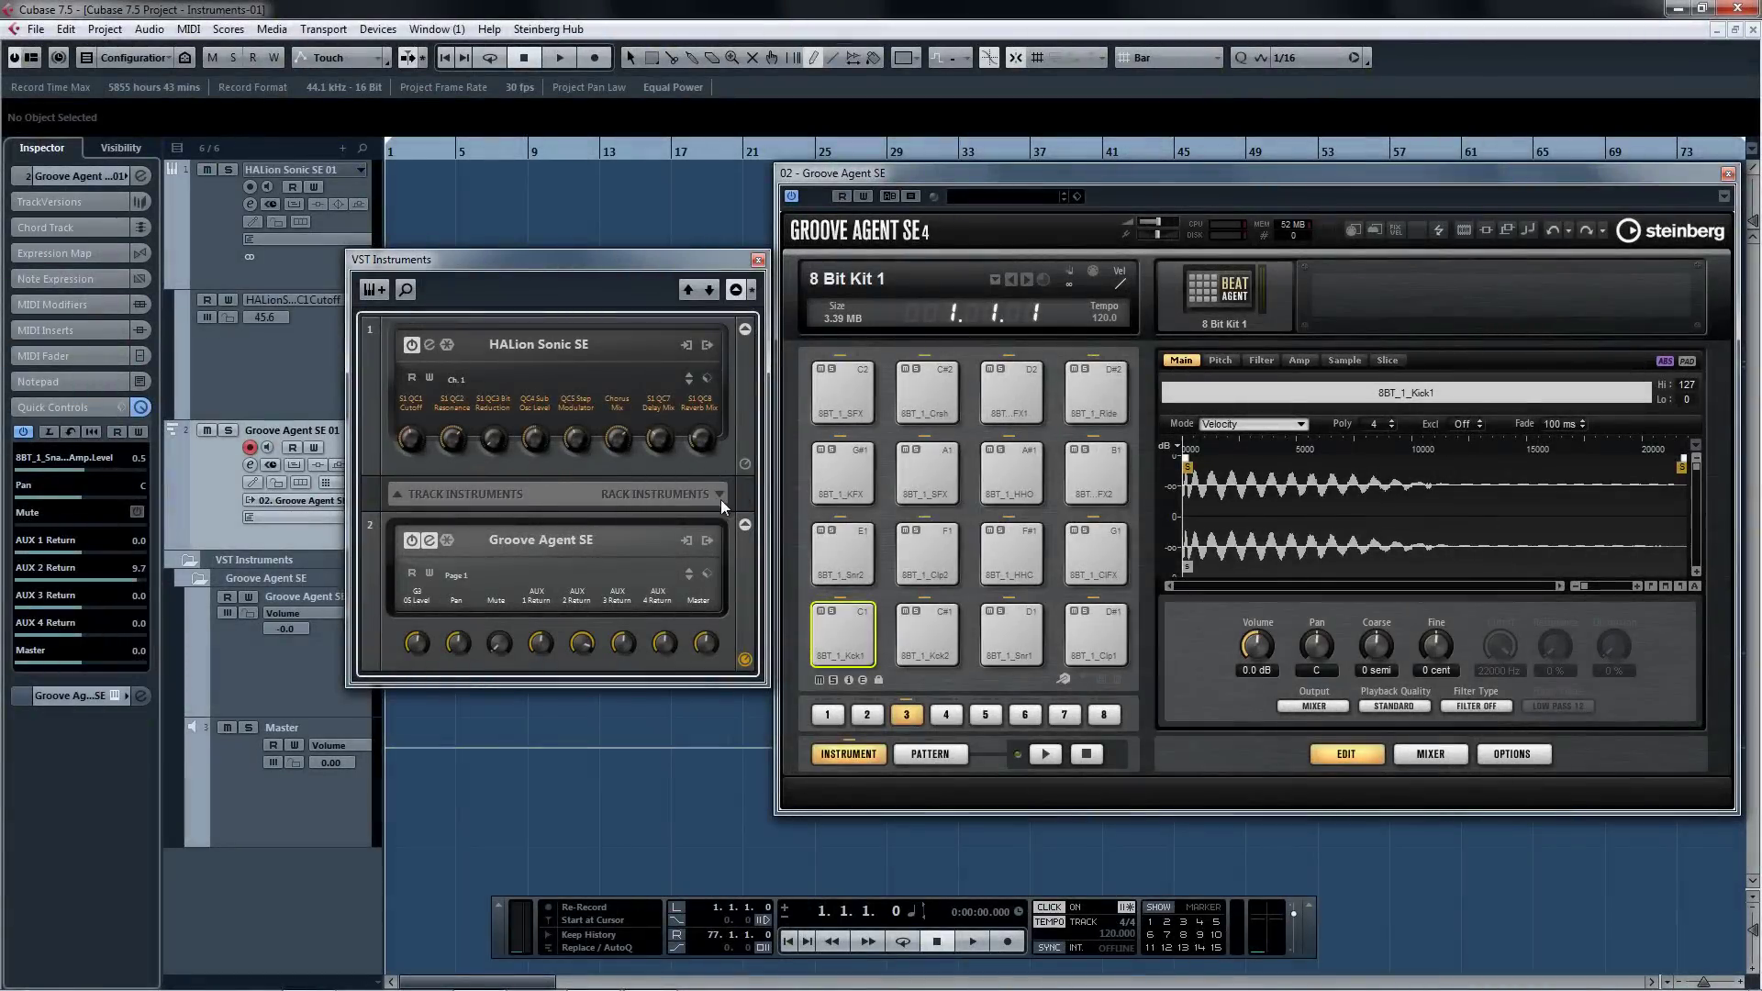
# Assign the kick pad's Coarse pitch to Quick Control slot 1 and set it to learn a MIDI CC
pyautogui.rightClick(1375, 642)
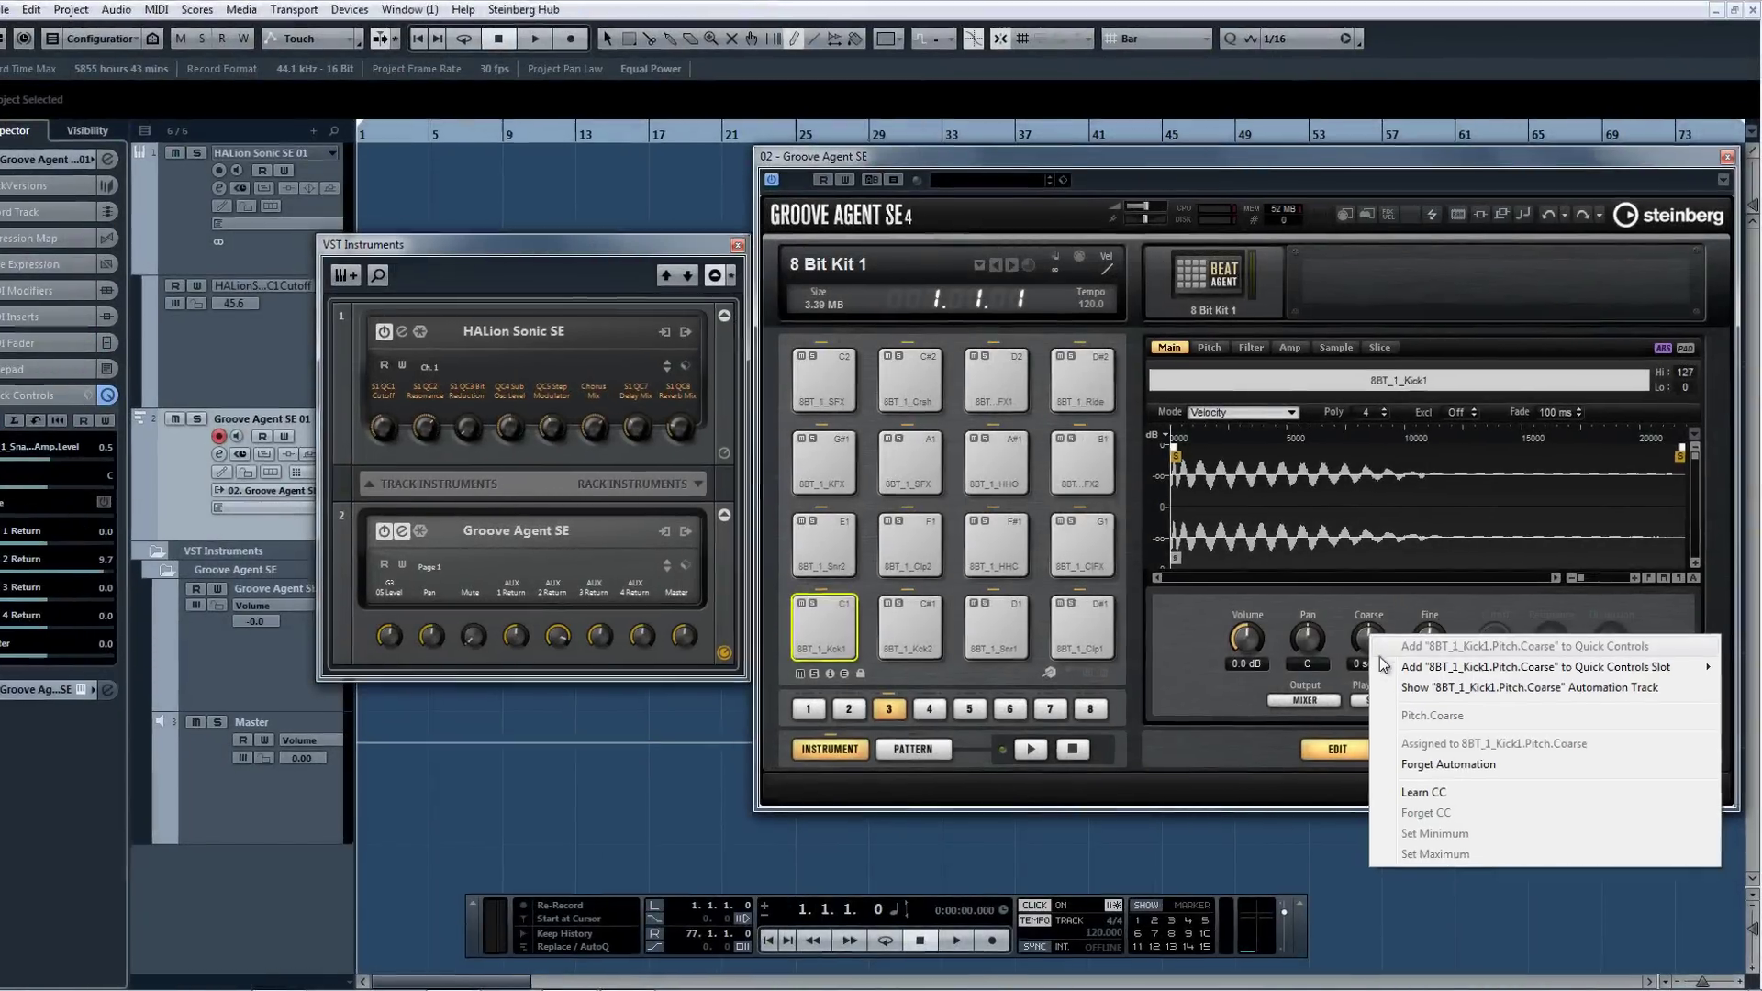
pyautogui.moveTo(1405, 679)
pyautogui.click(1247, 616)
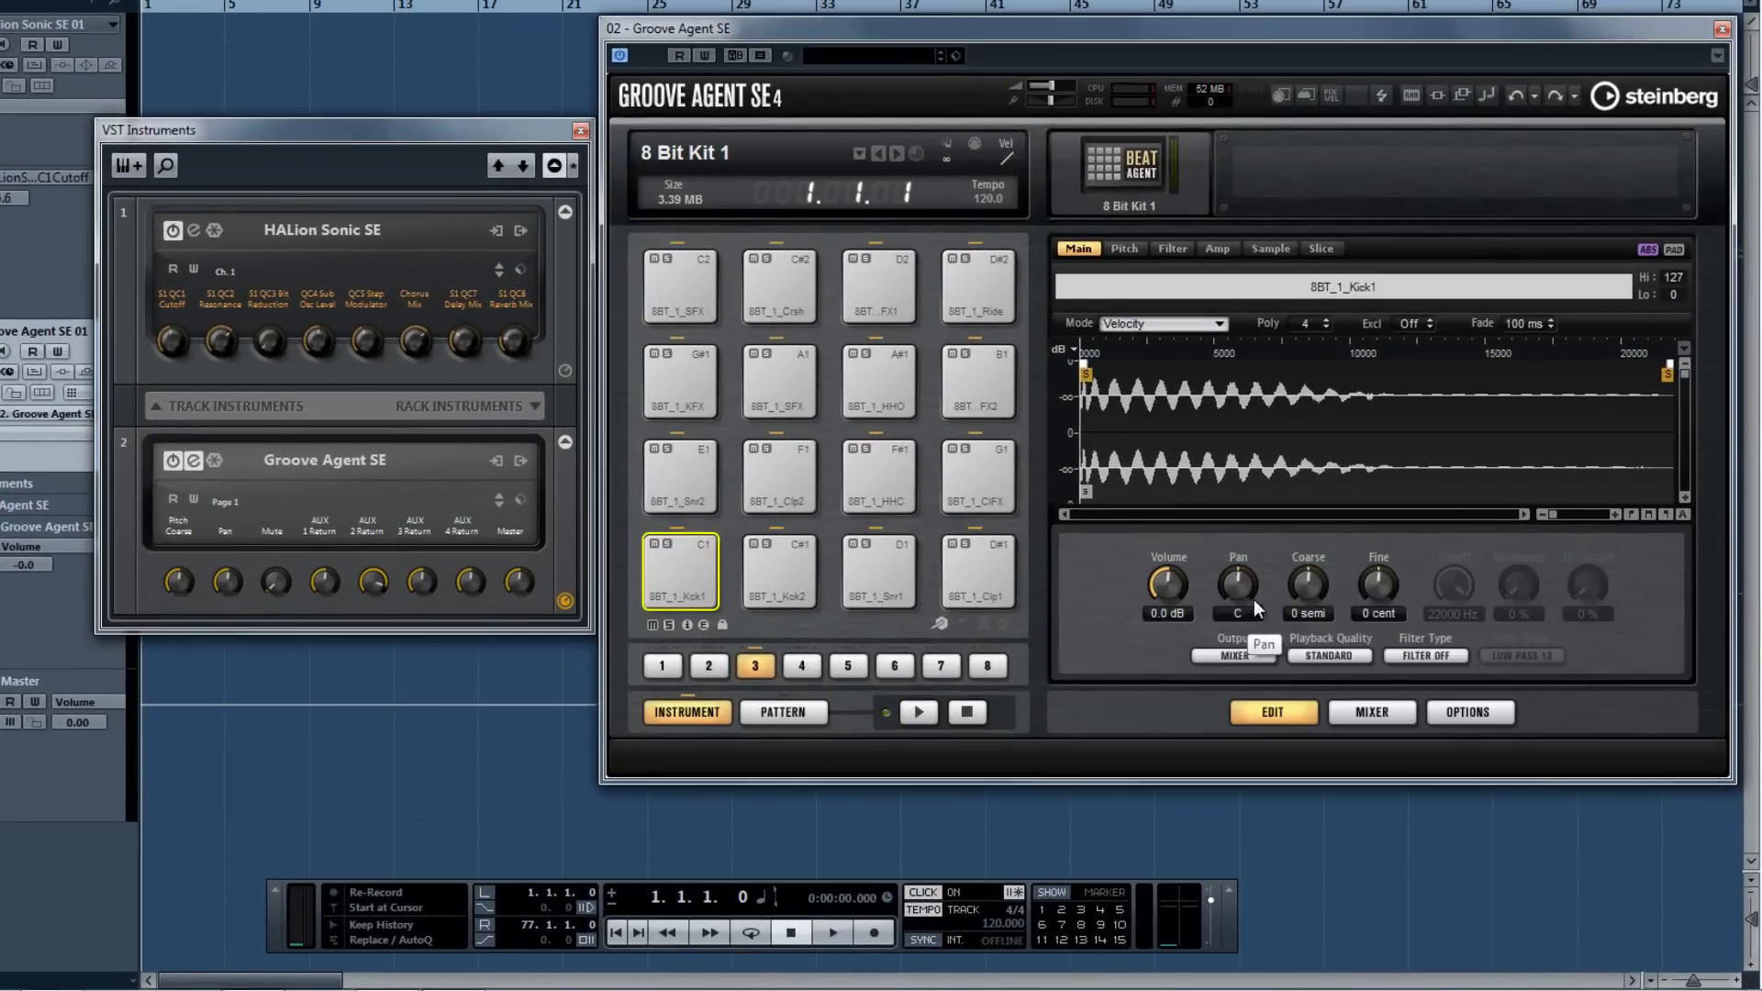
pyautogui.rightClick(1307, 585)
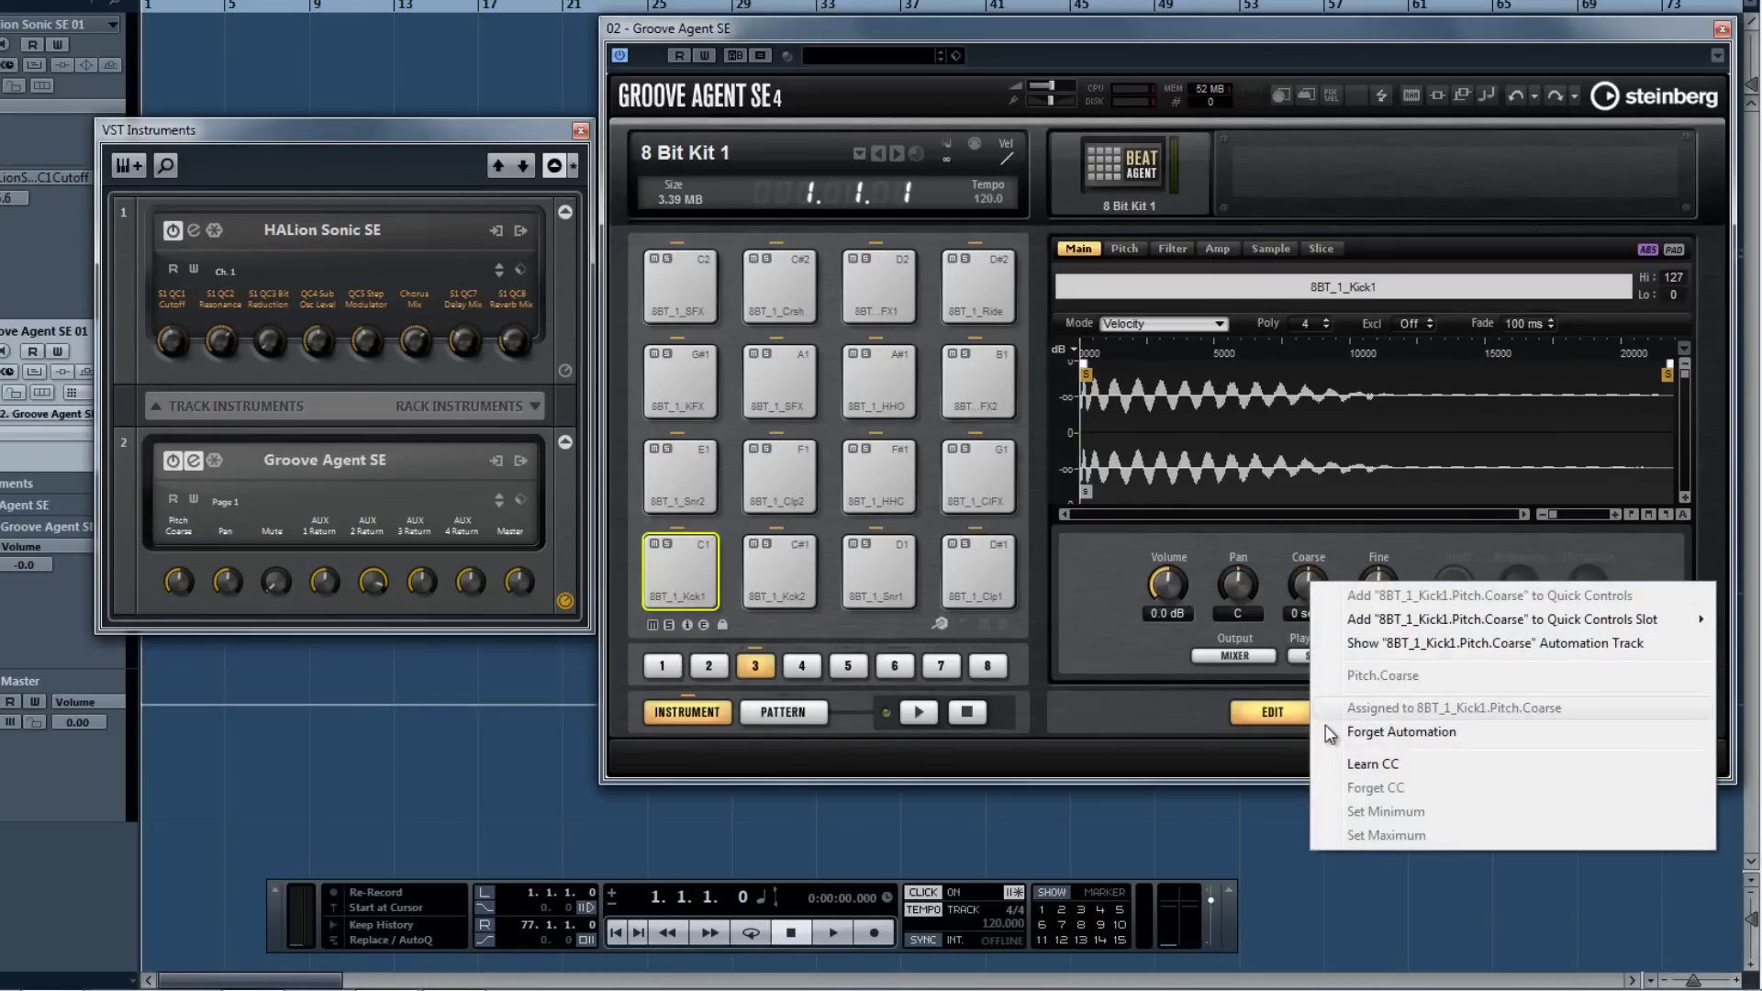
pyautogui.click(1328, 763)
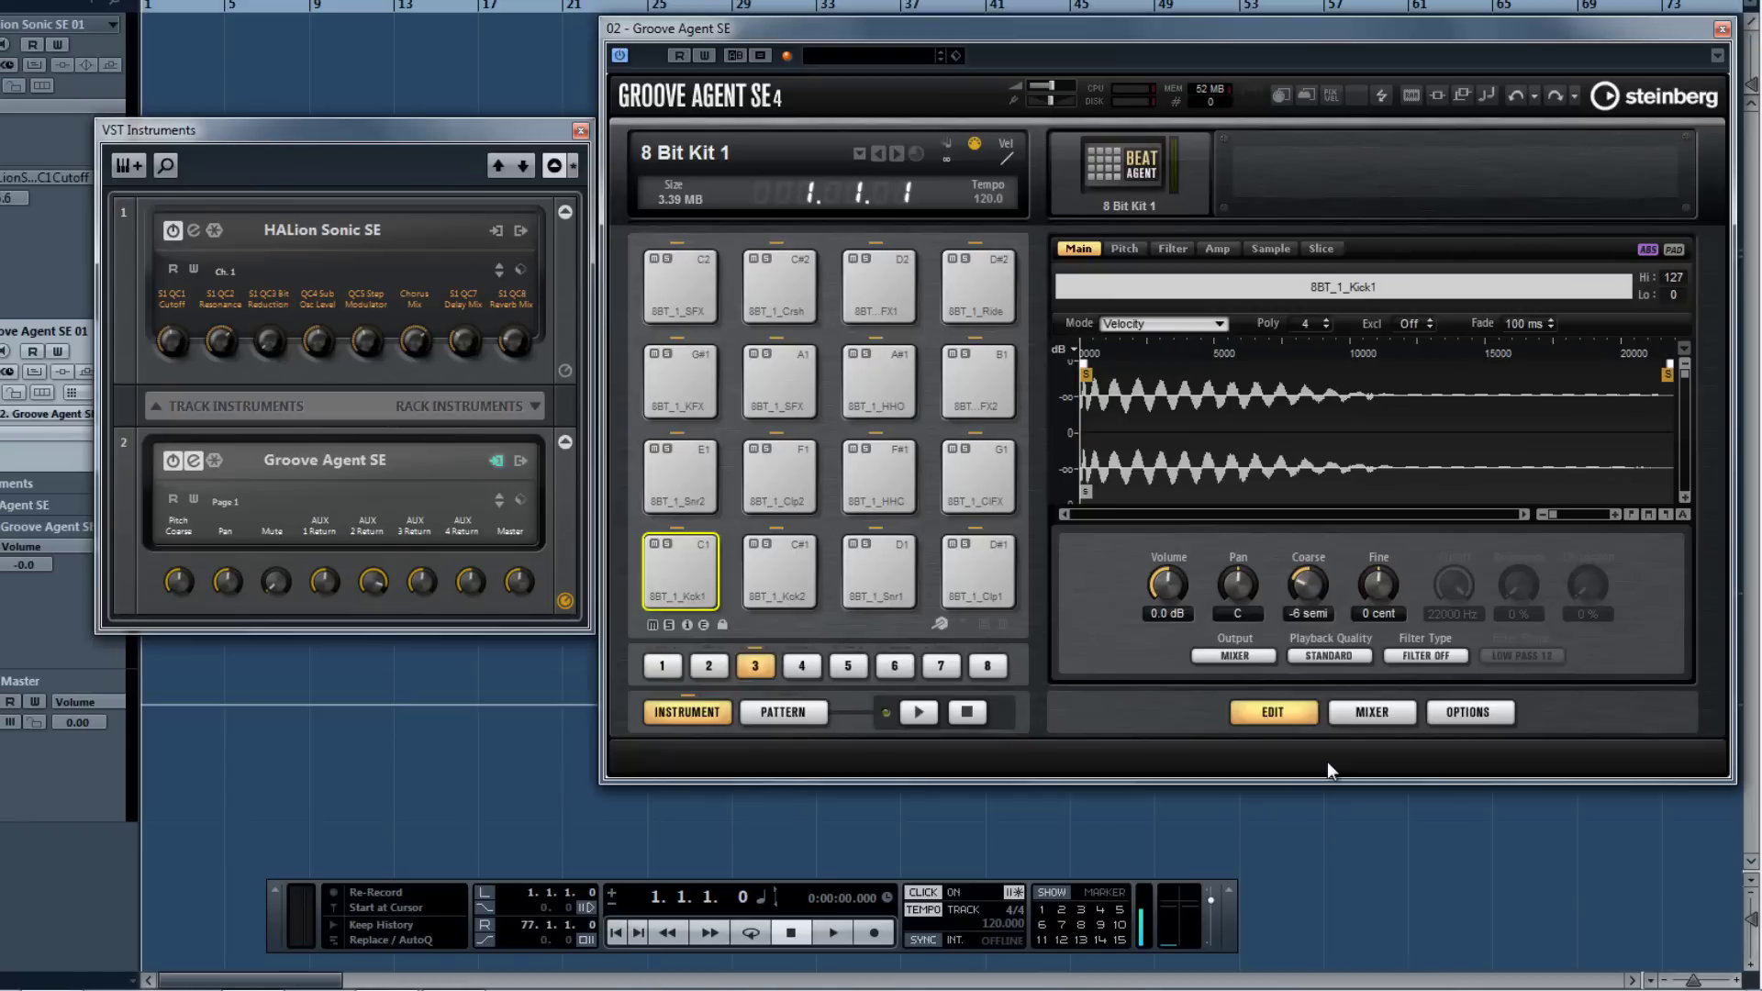
pyautogui.click(175, 564)
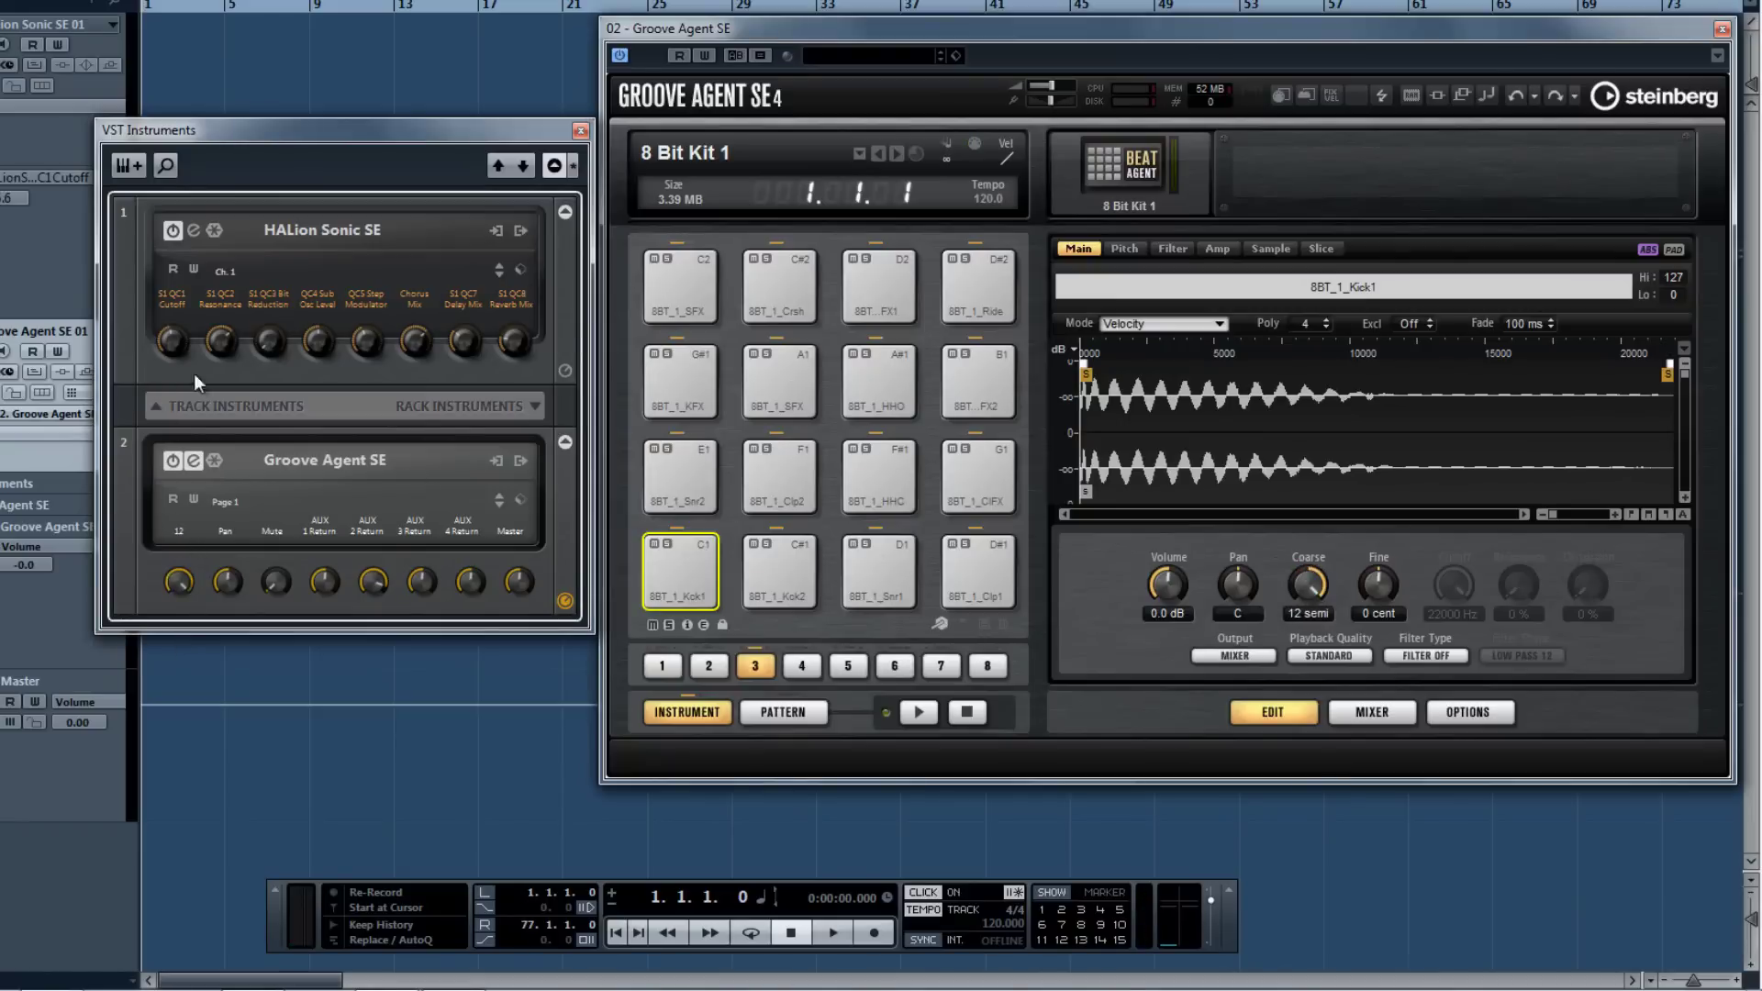